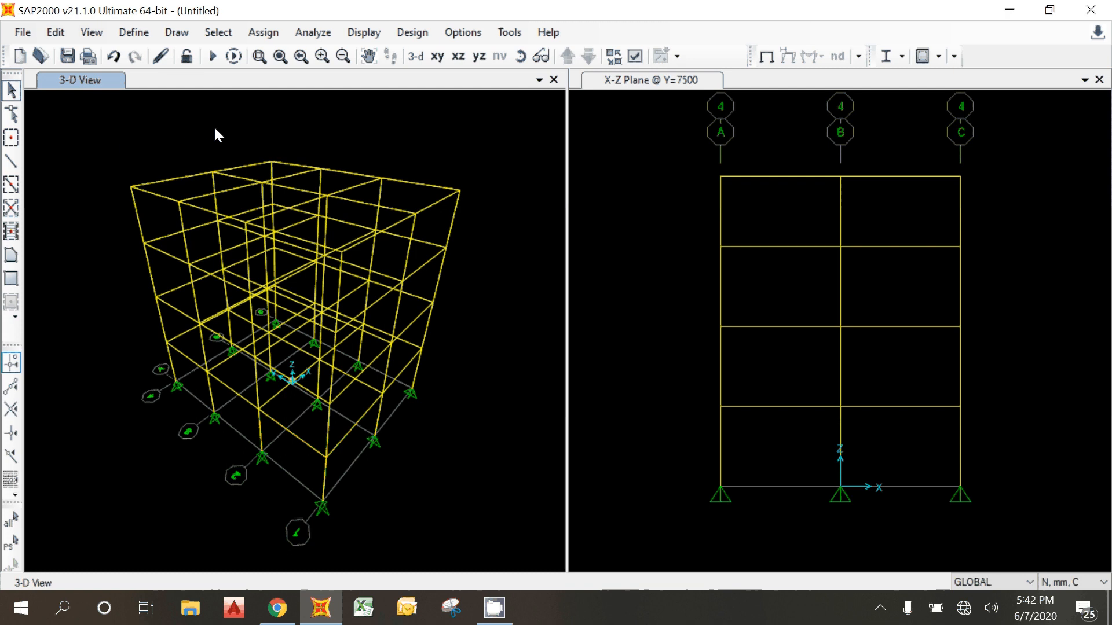
Step: Open Lesson 6 Portal 3D Dinamic RS.pptx from the recent files and check the preliminary beam and column dimensions on the General Properties Data slide
{"action": "left_click", "coordinate": [190, 609]}
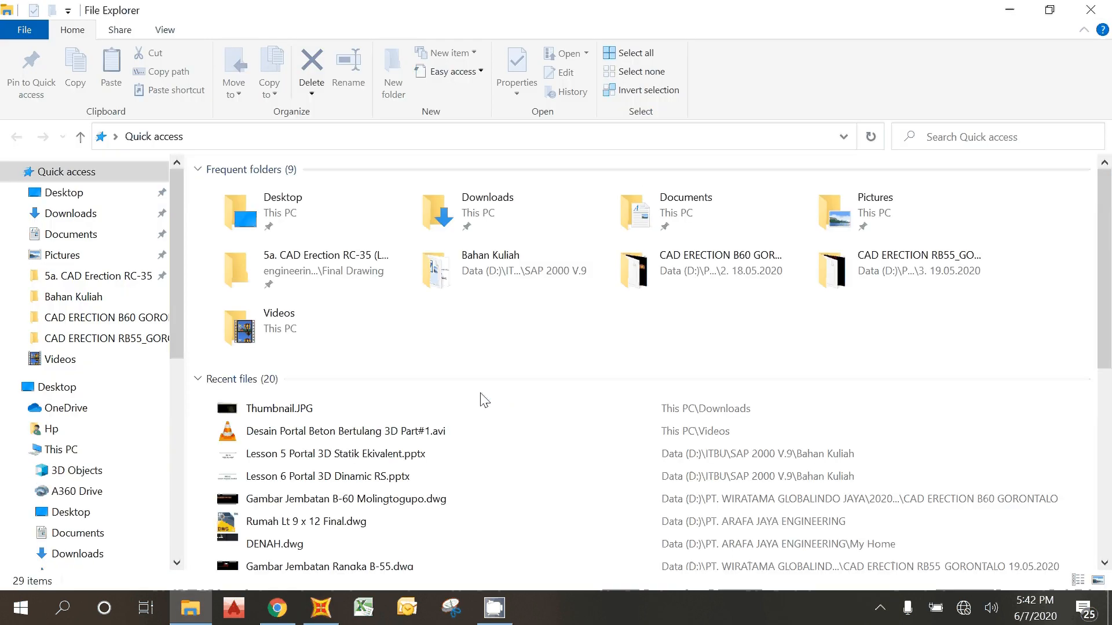
{"action": "scroll", "coordinate": [484, 400], "scroll_direction": "down", "scroll_amount": 2}
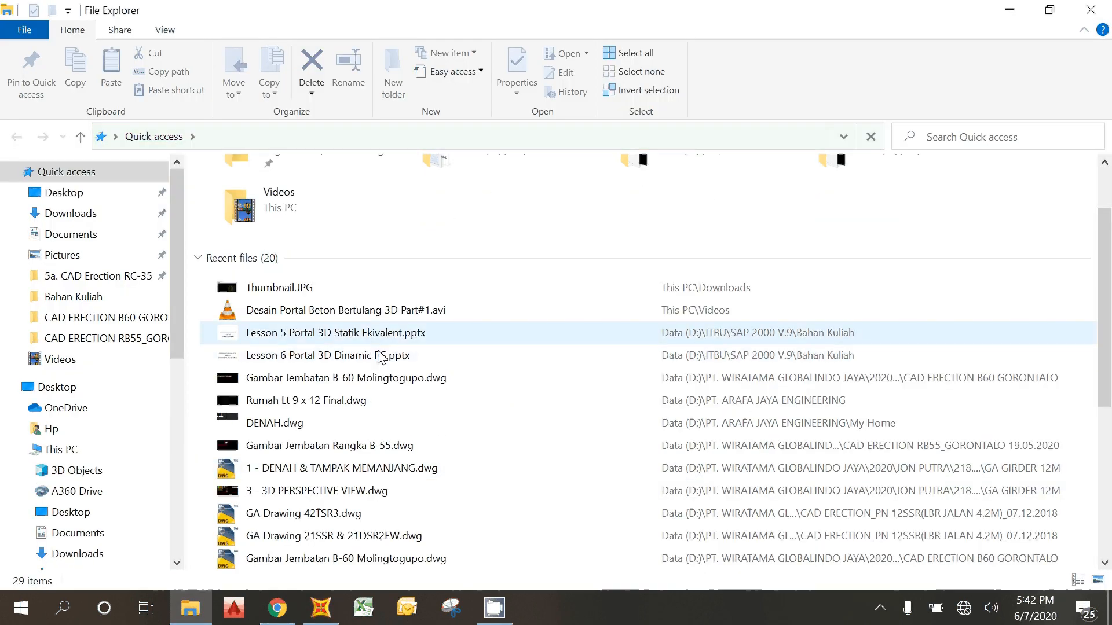
{"action": "left_click", "coordinate": [372, 355]}
{"action": "double_click", "coordinate": [372, 355]}
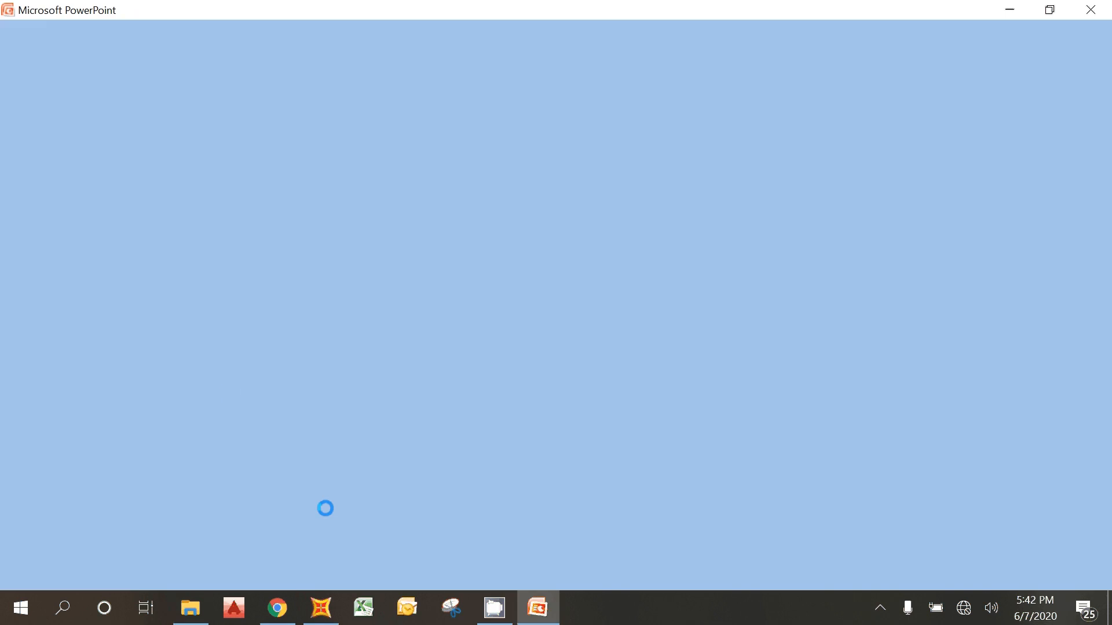
{"action": "scroll", "coordinate": [269, 360], "scroll_direction": "down", "scroll_amount": 2}
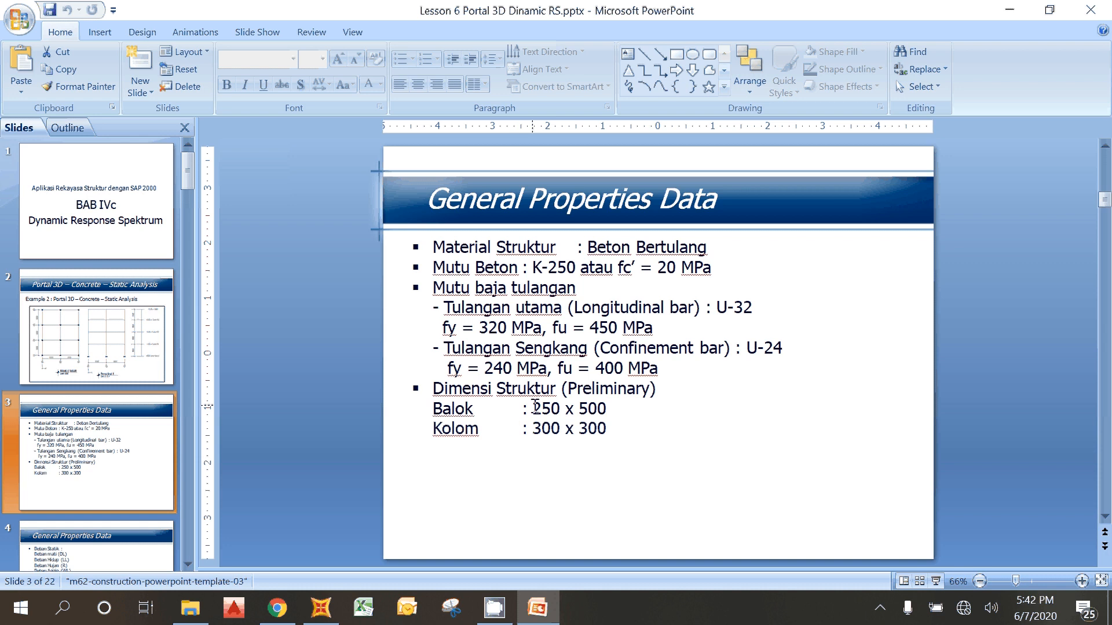
{"action": "left_click_drag", "start_coordinate": [532, 408], "coordinate": [605, 408]}
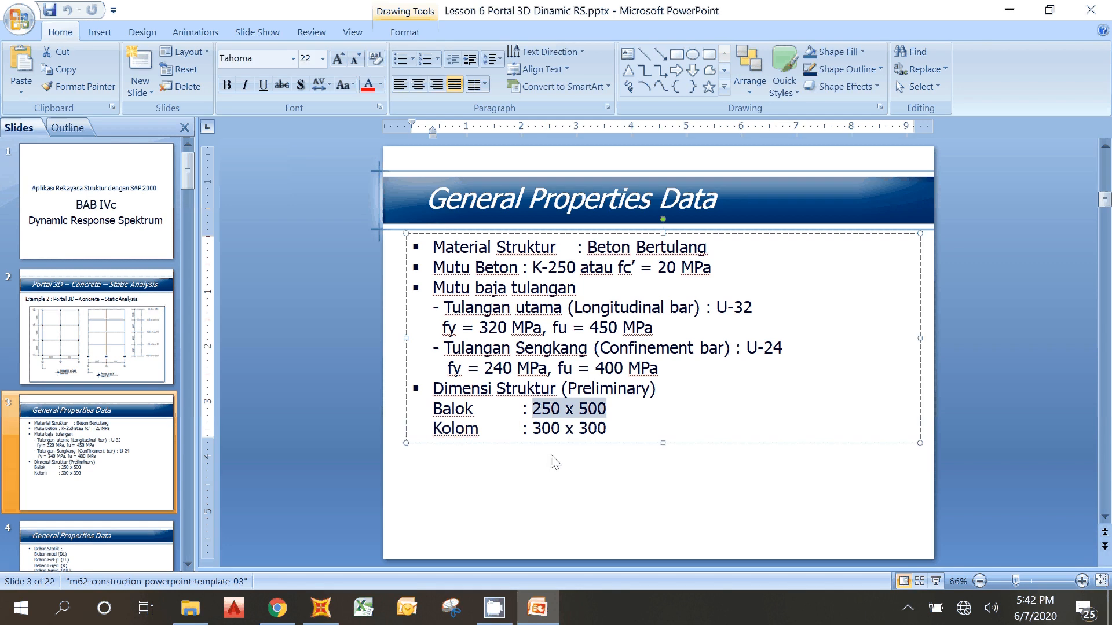
{"action": "left_click", "coordinate": [538, 427]}
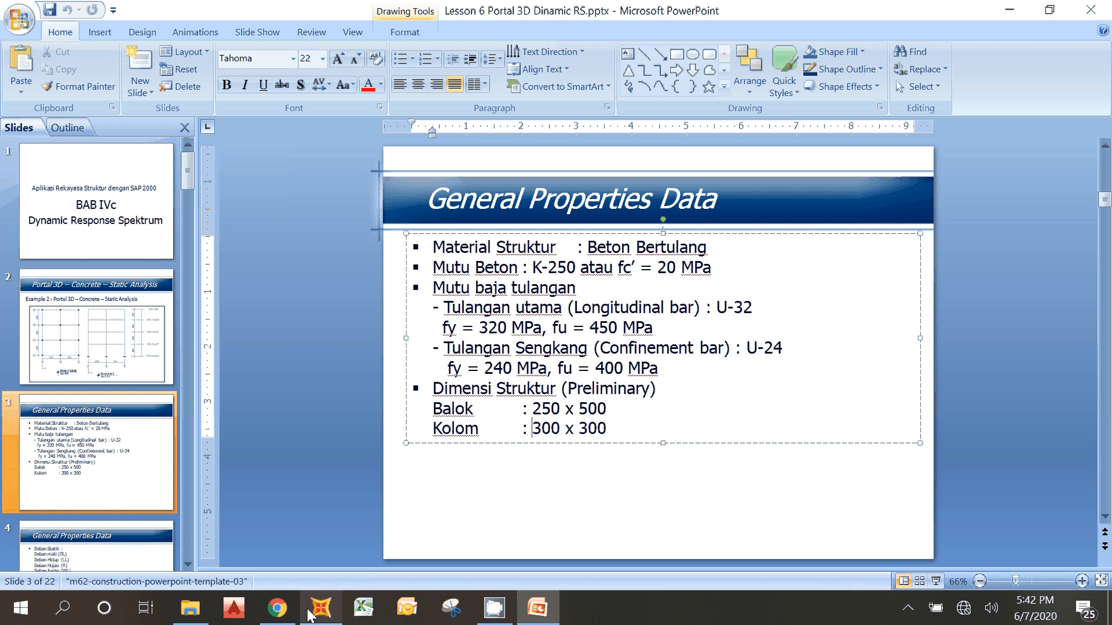
Step: Switch back to SAP2000 and start adding a new rectangular concrete frame section property
{"action": "mouse_move", "coordinate": [308, 609]}
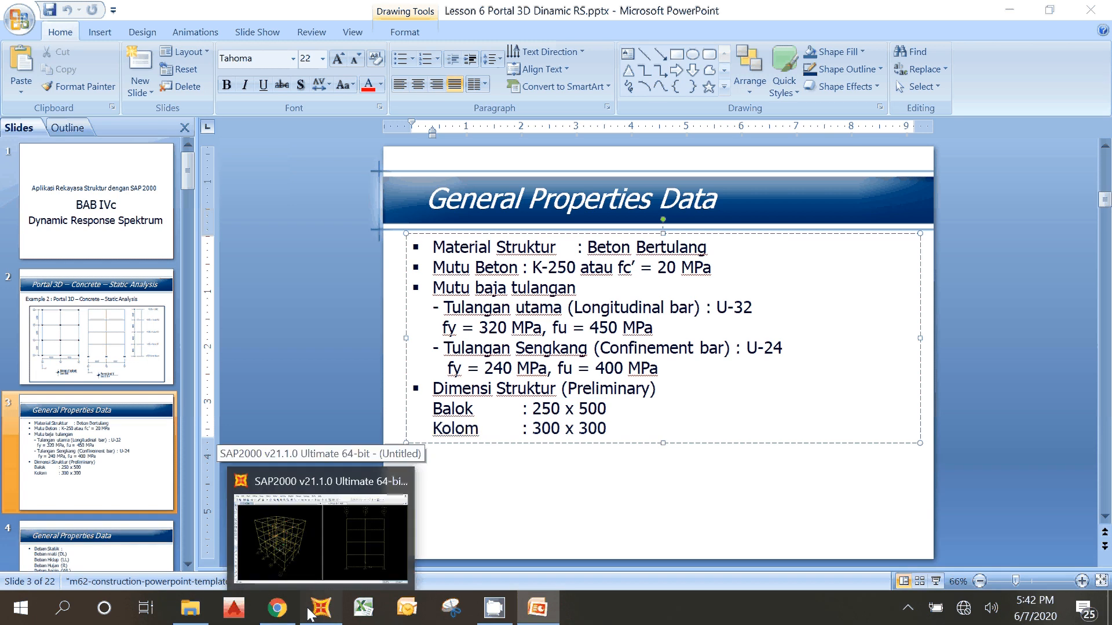
{"action": "left_click", "coordinate": [311, 613]}
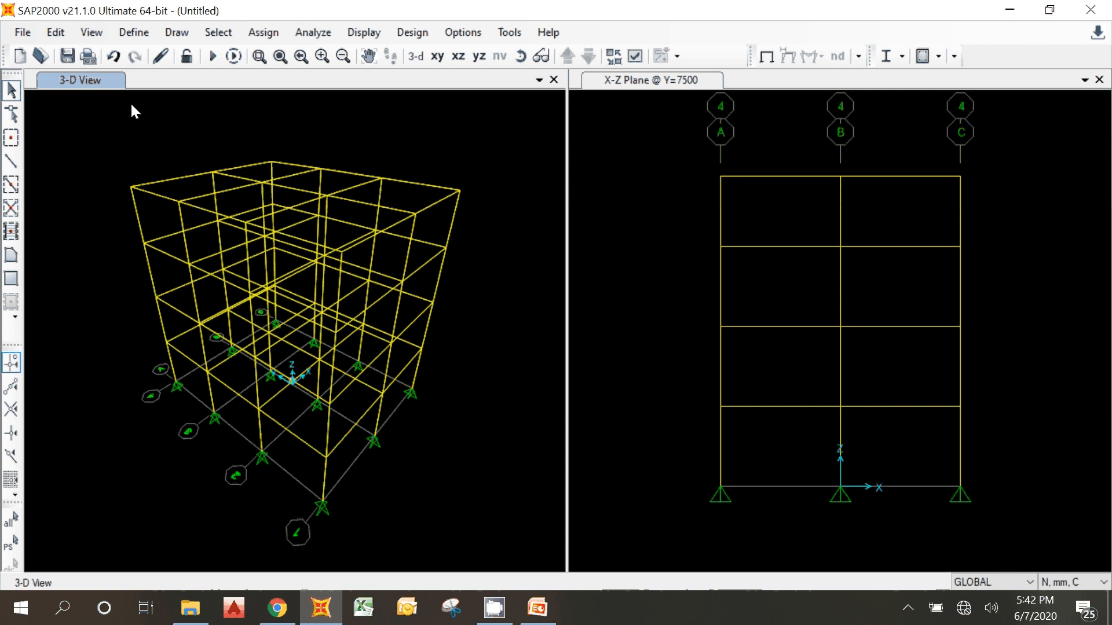
{"action": "left_click", "coordinate": [134, 33]}
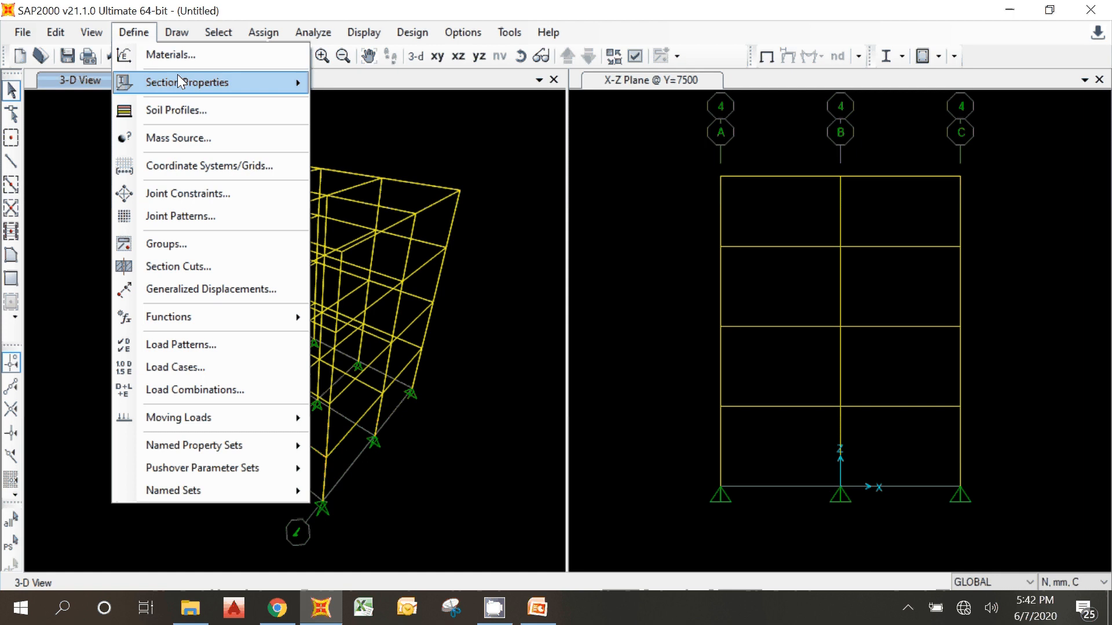
{"action": "mouse_move", "coordinate": [177, 81]}
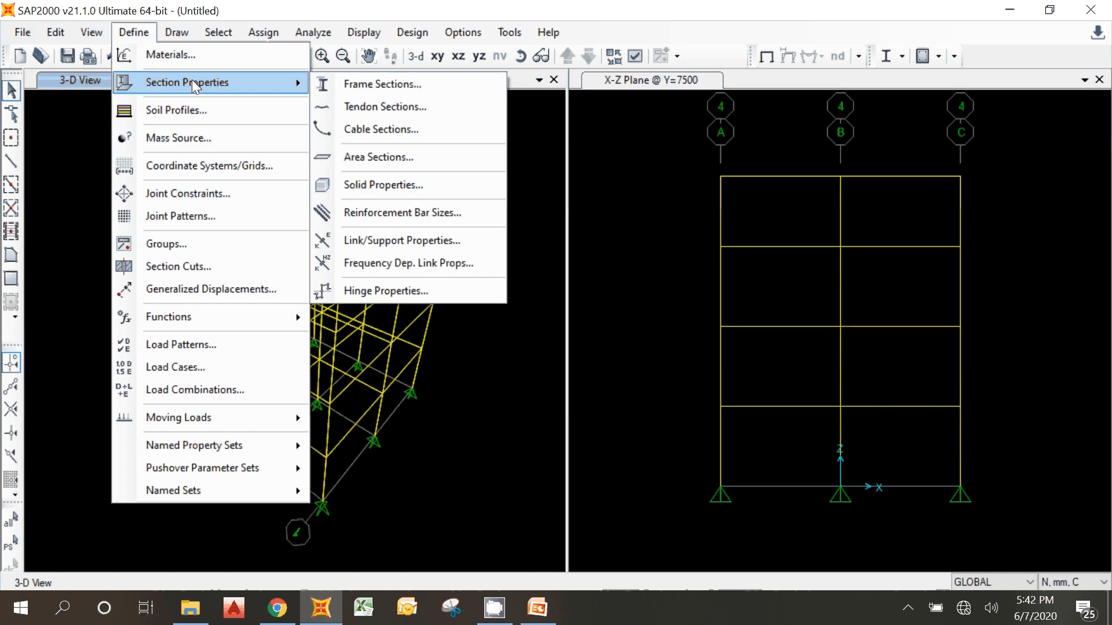
{"action": "left_click", "coordinate": [350, 84]}
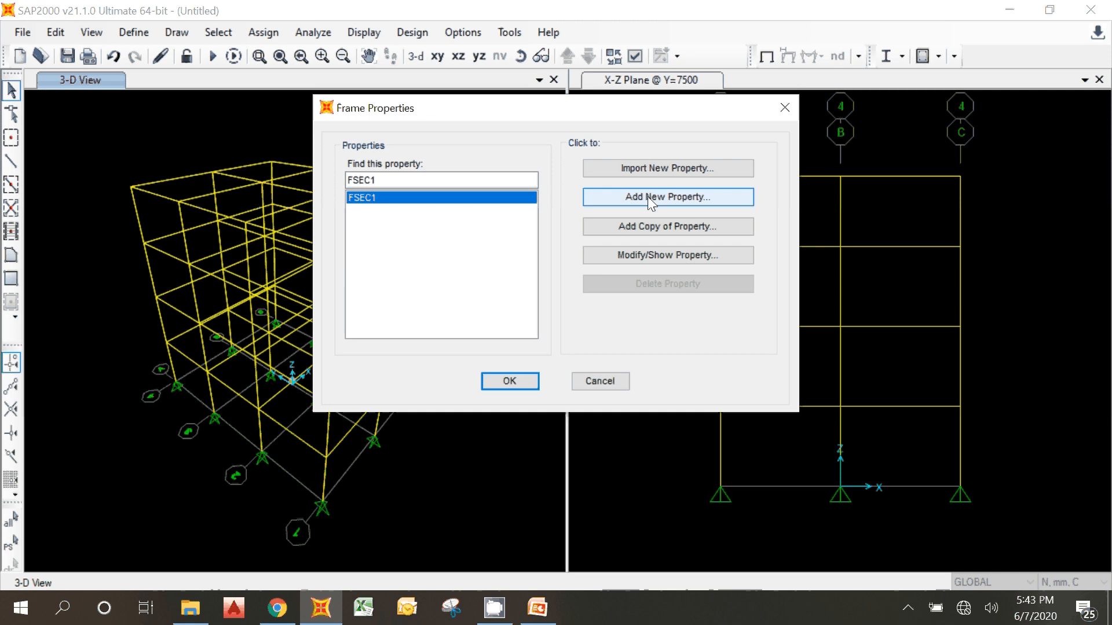
{"action": "left_click", "coordinate": [618, 197]}
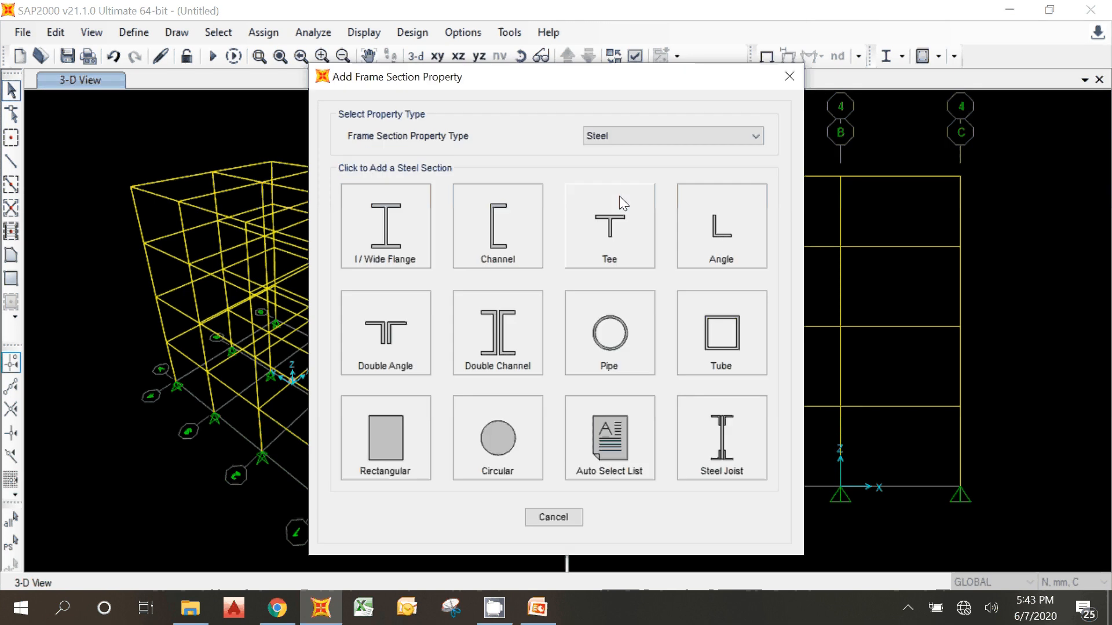
{"action": "left_click", "coordinate": [602, 135]}
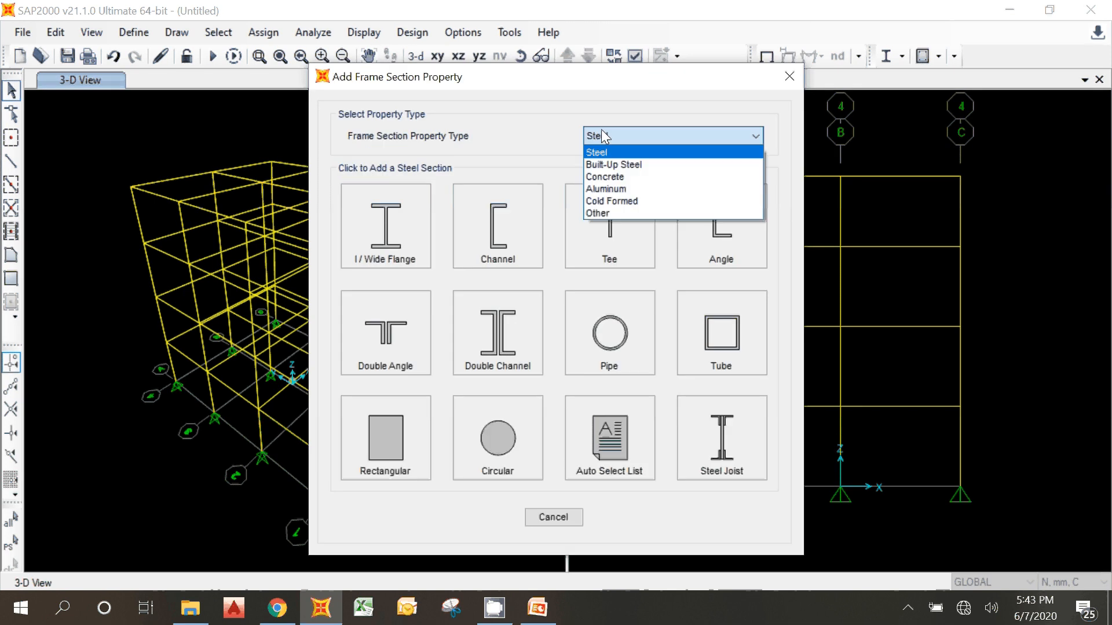
{"action": "left_click", "coordinate": [605, 176]}
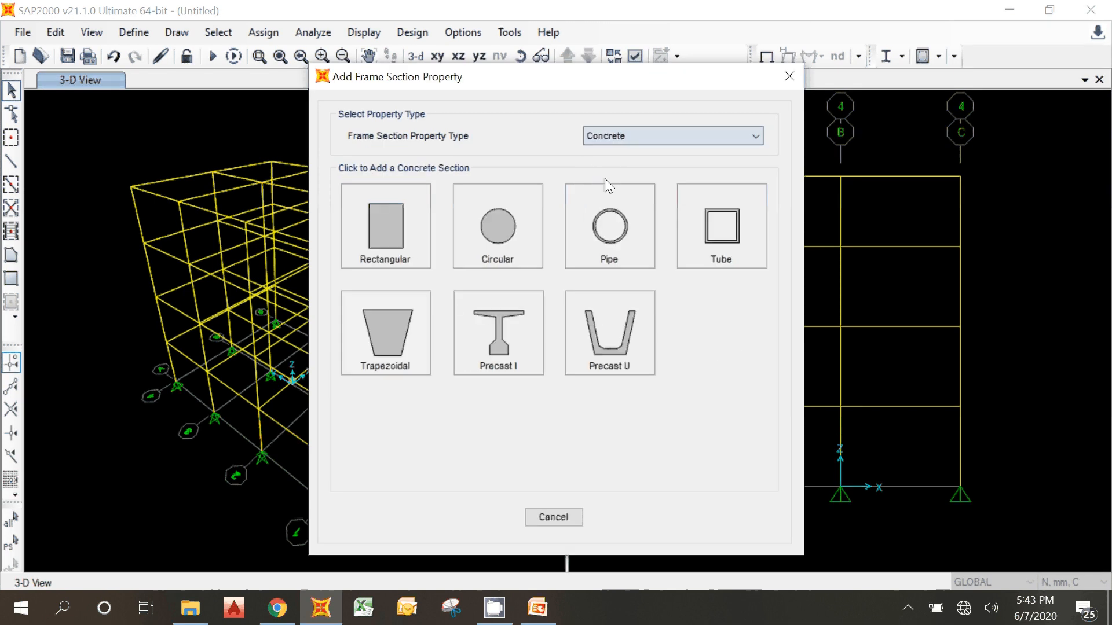
{"action": "left_click", "coordinate": [391, 237]}
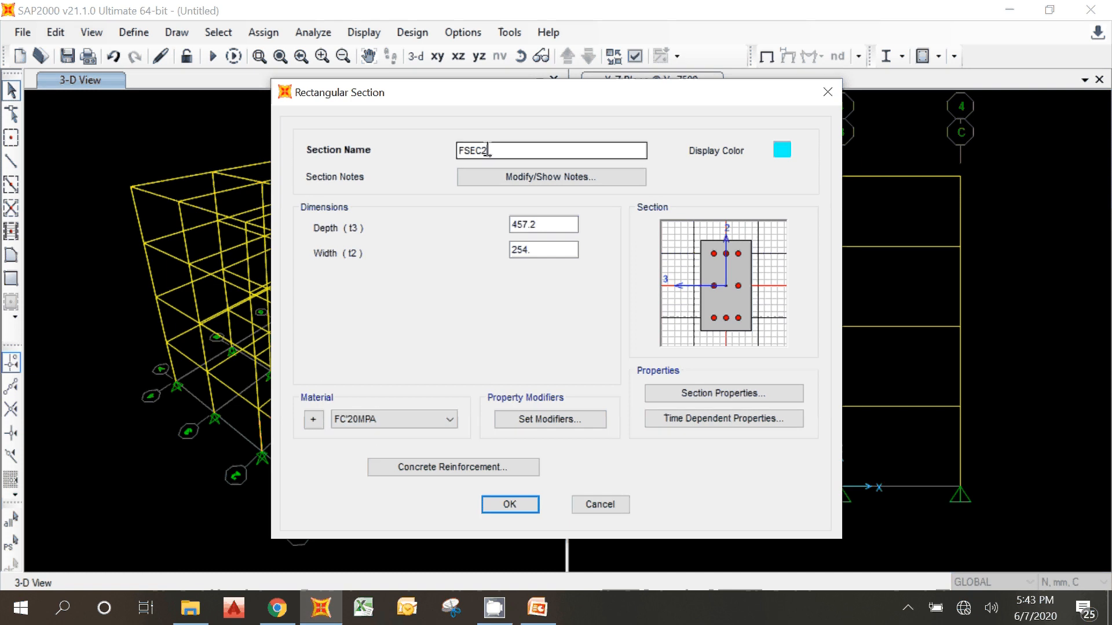
Step: Name the new rectangular section BALOK 250X500
{"action": "left_click_drag", "start_coordinate": [490, 152], "coordinate": [292, 152]}
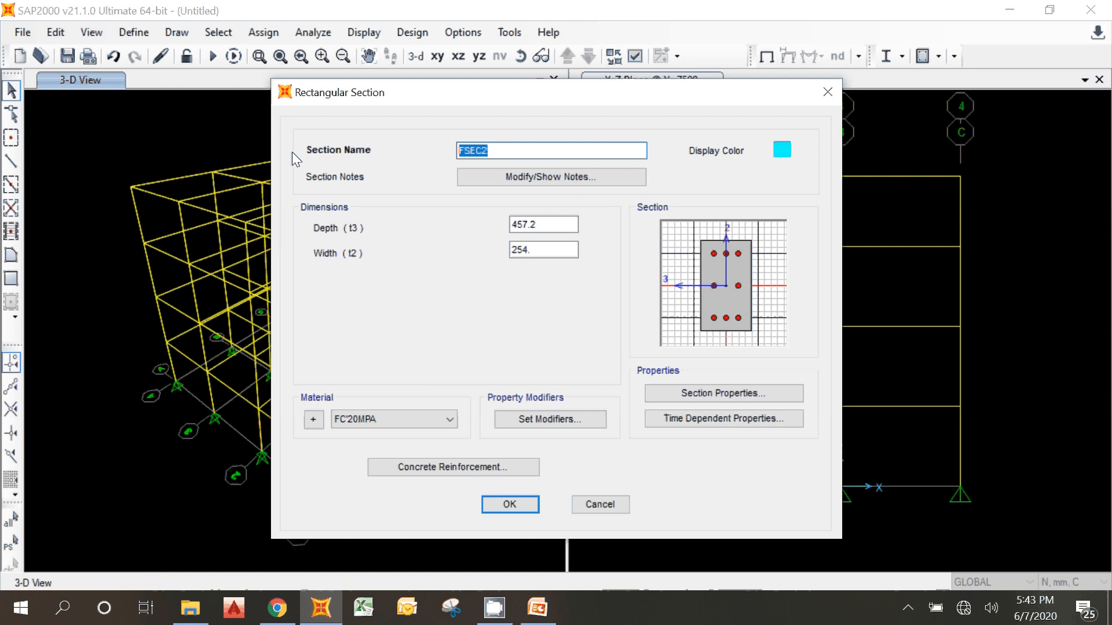
{"action": "type", "text": "BALOK 250X50"}
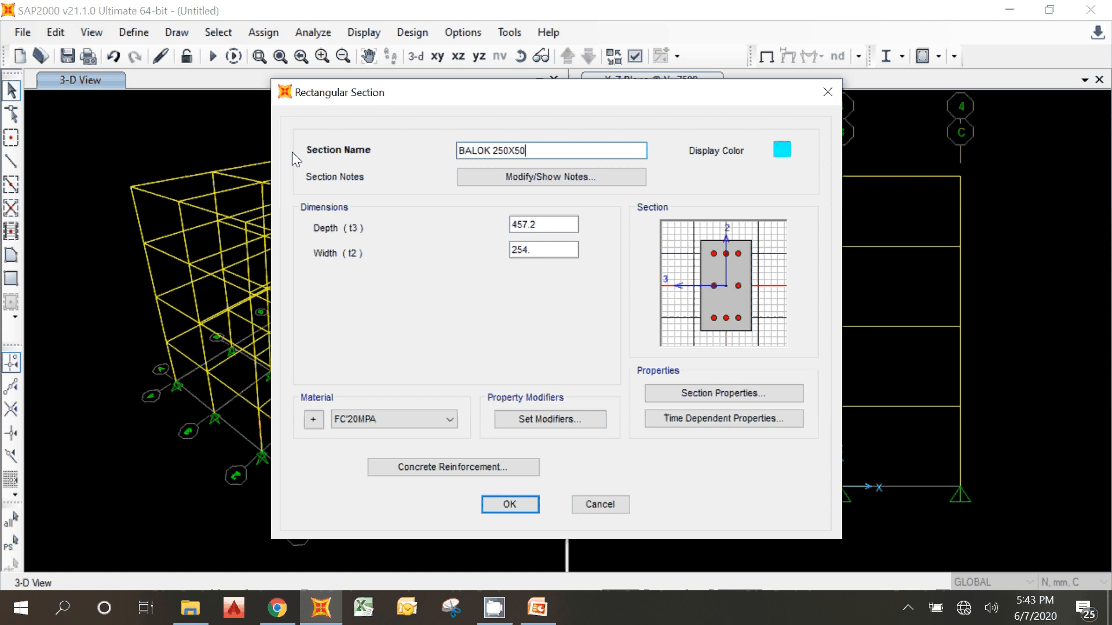
{"action": "type", "text": "0"}
Step: Set the beam section's depth to 500 mm and its width to 250 mm
{"action": "left_click_drag", "start_coordinate": [551, 225], "coordinate": [483, 228]}
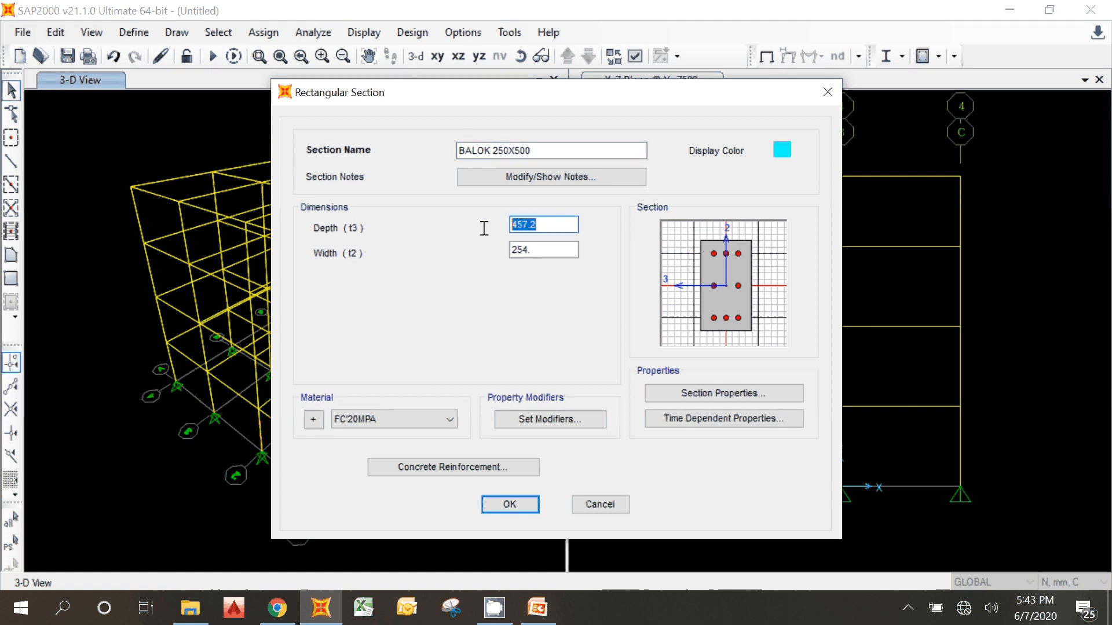
{"action": "type", "text": "500"}
{"action": "left_click_drag", "start_coordinate": [566, 249], "coordinate": [436, 252]}
{"action": "type", "text": "259"}
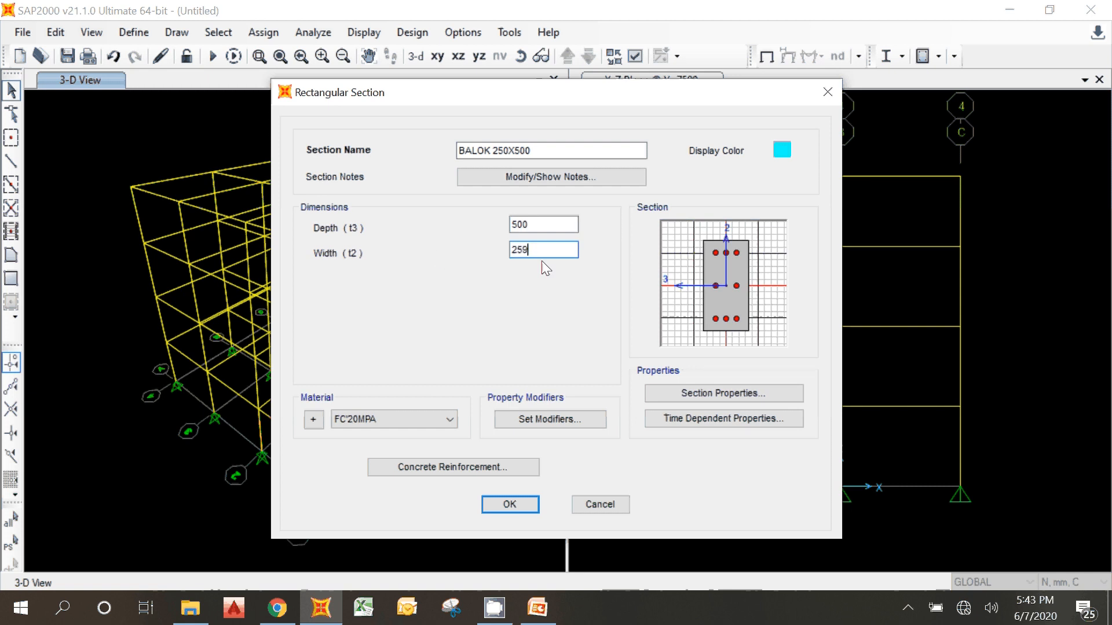
{"action": "left_click", "coordinate": [571, 225]}
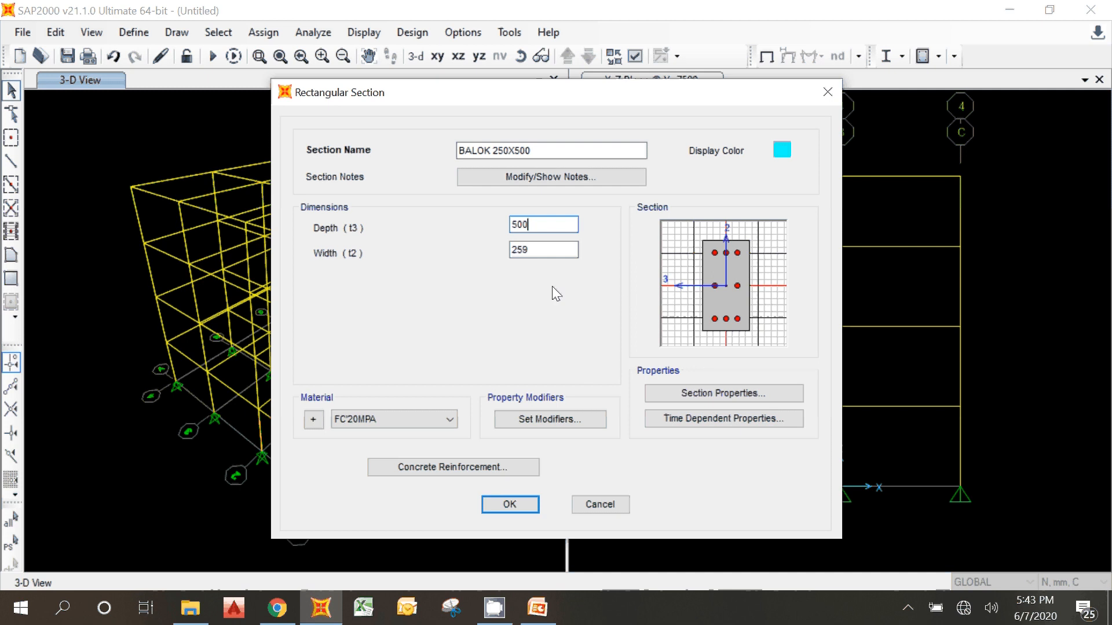
{"action": "left_click", "coordinate": [537, 256]}
{"action": "key", "text": "BackSpace"}
{"action": "type", "text": "0"}
{"action": "left_click", "coordinate": [544, 227]}
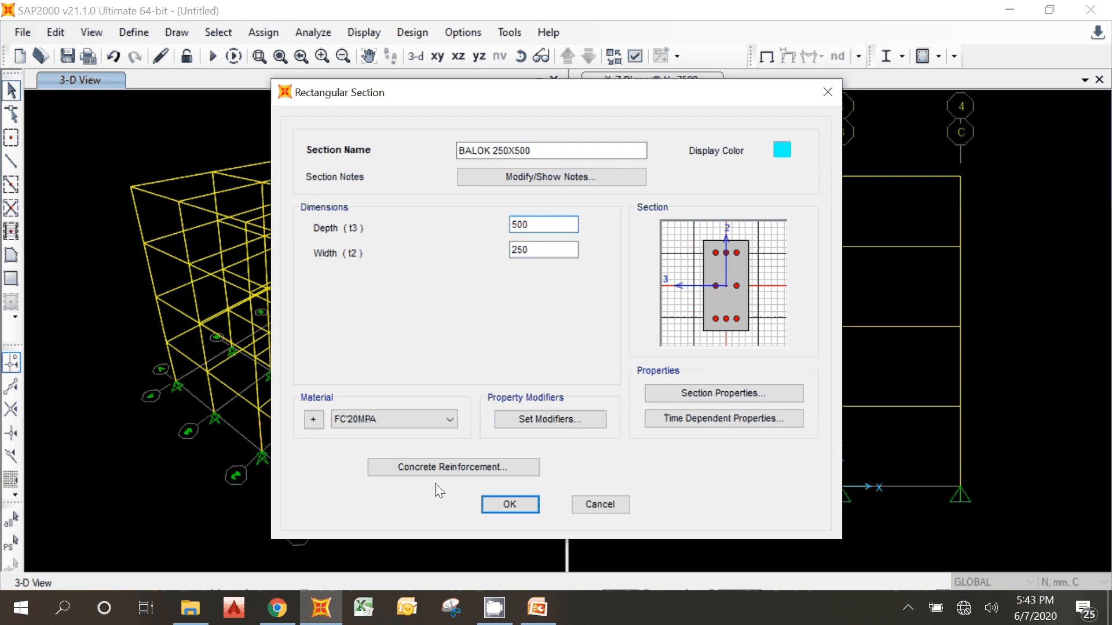
Step: In the section's concrete reinforcement data, set the confinement bar material to U-24 and the design type to Beam (M3 Design Only)
{"action": "left_click", "coordinate": [406, 473]}
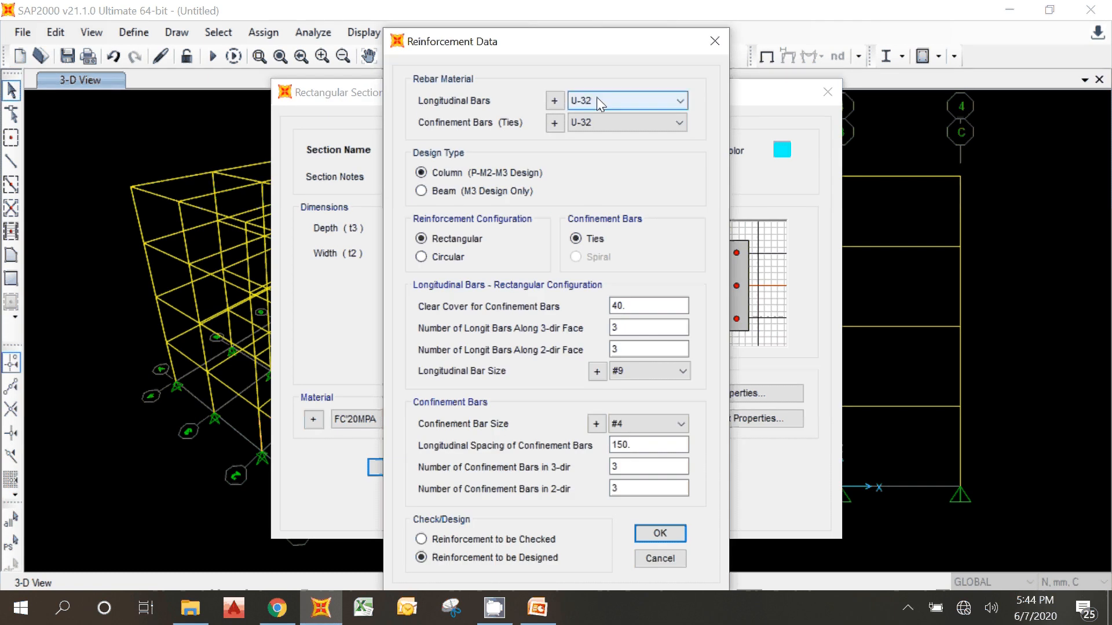
{"action": "left_click", "coordinate": [615, 131]}
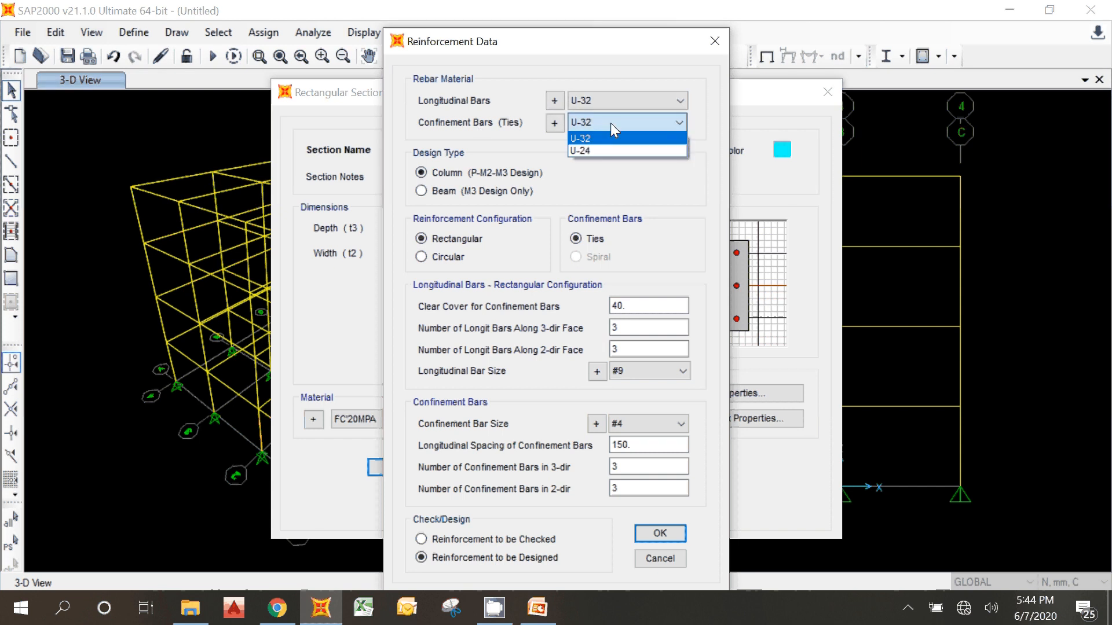
{"action": "left_click", "coordinate": [608, 150]}
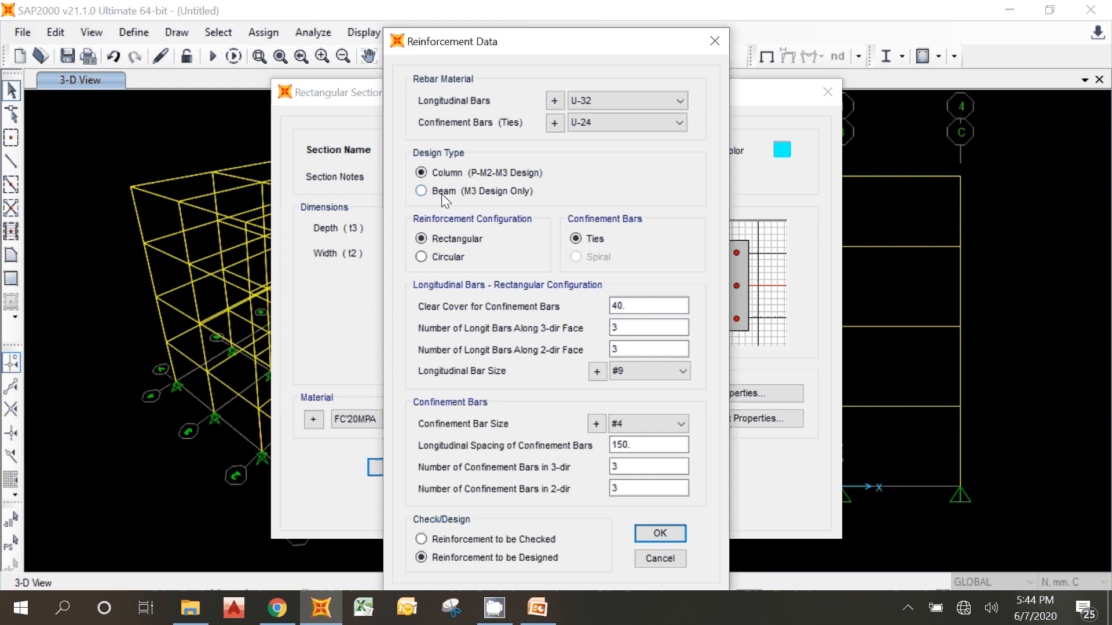
{"action": "left_click", "coordinate": [441, 192]}
Step: Set the top and bottom concrete cover to 30 mm and accept the reinforcement data and the beam section
{"action": "key", "text": "Tab"}
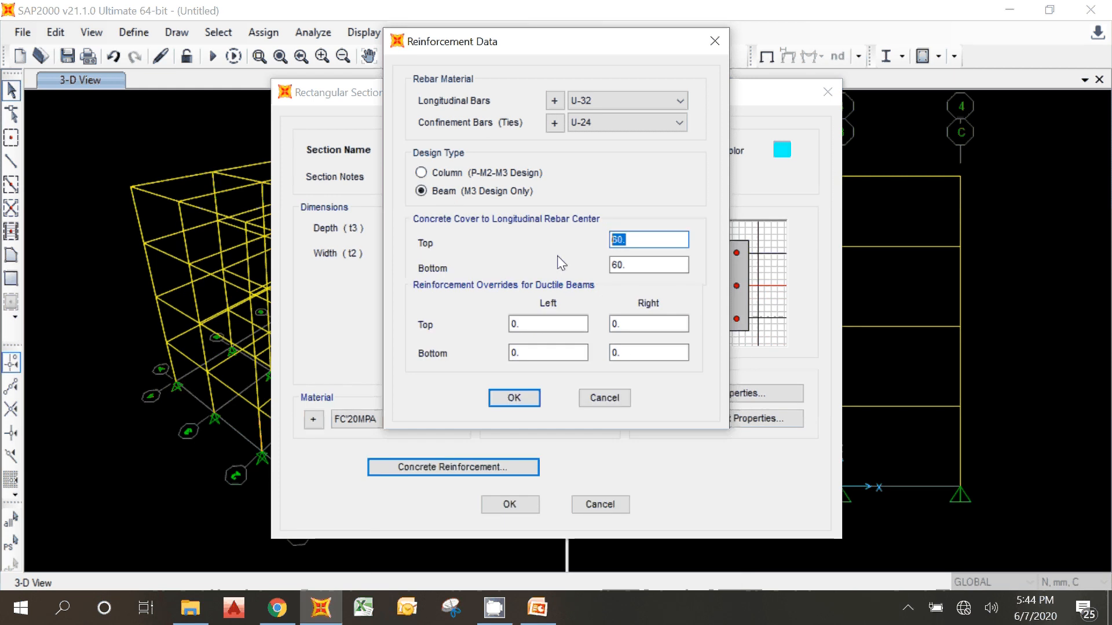
{"action": "type", "text": "30"}
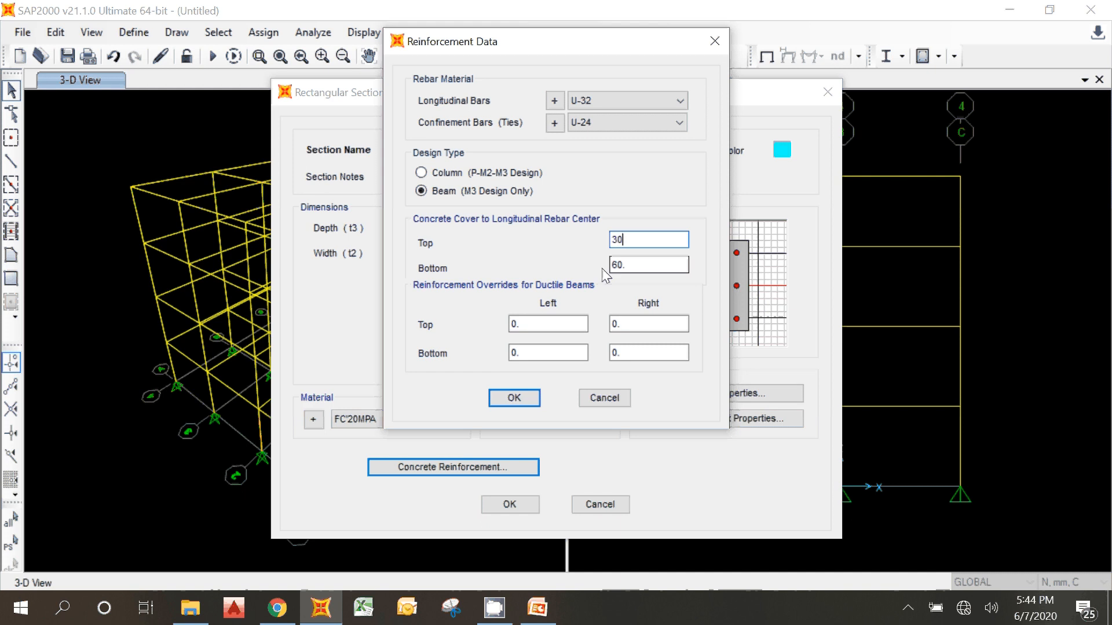
{"action": "key", "text": "Tab"}
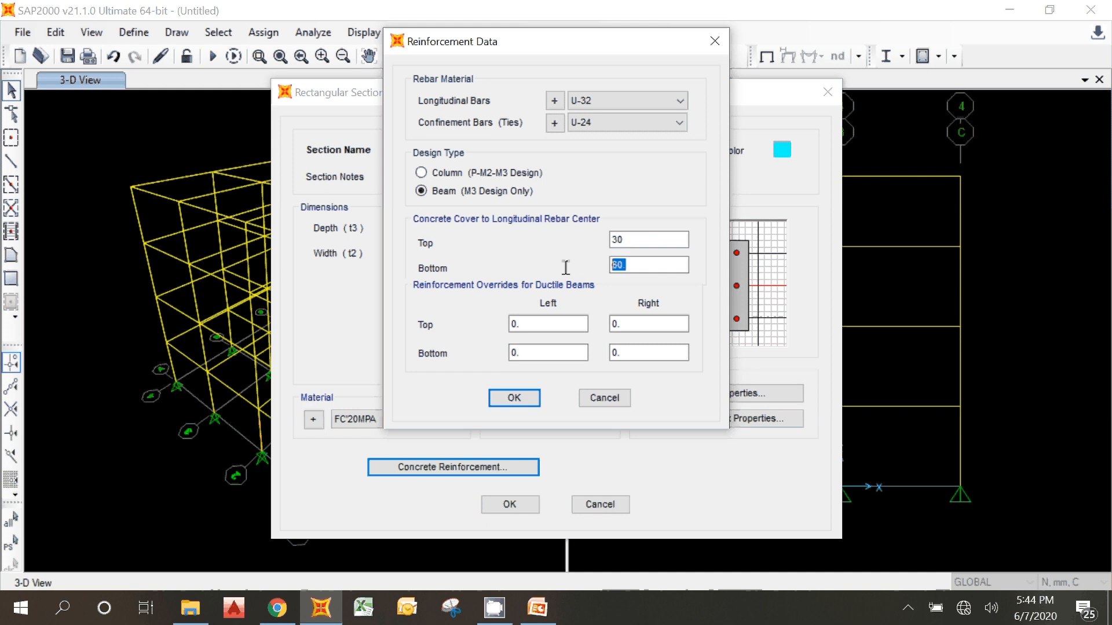
{"action": "type", "text": "30"}
{"action": "left_click", "coordinate": [623, 240]}
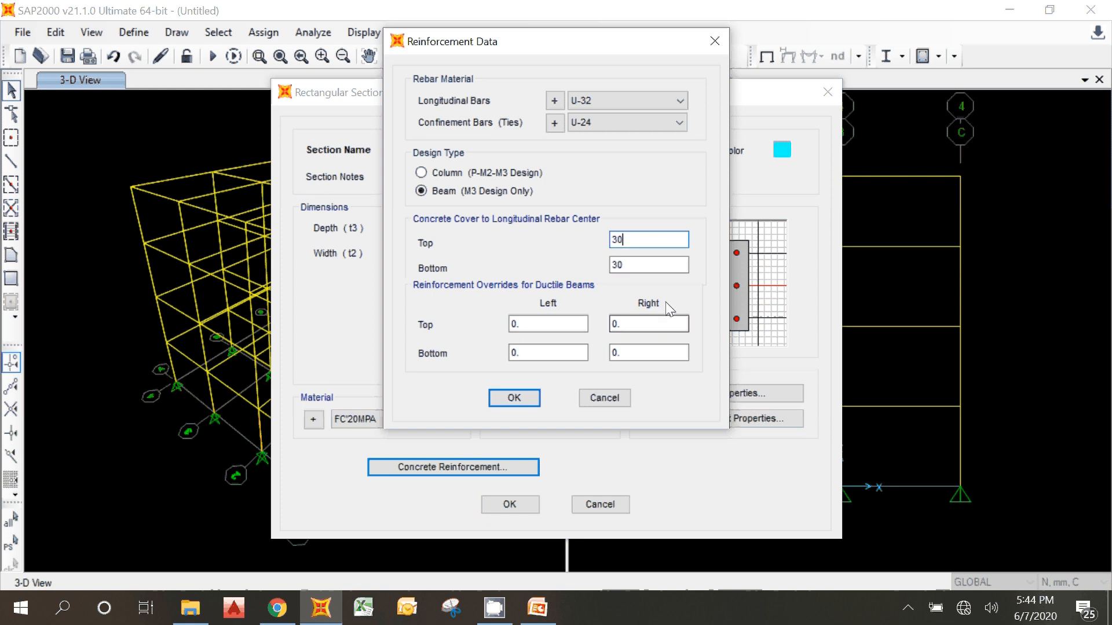
{"action": "left_click", "coordinate": [628, 262]}
{"action": "left_click", "coordinate": [631, 238]}
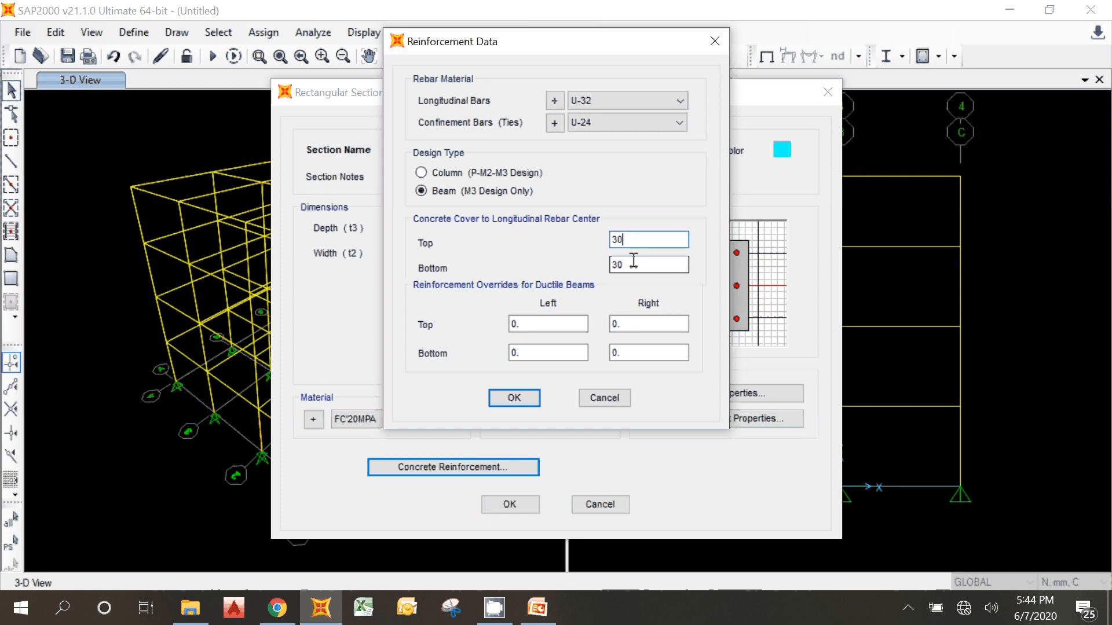
{"action": "left_click", "coordinate": [634, 261]}
{"action": "left_click", "coordinate": [556, 323]}
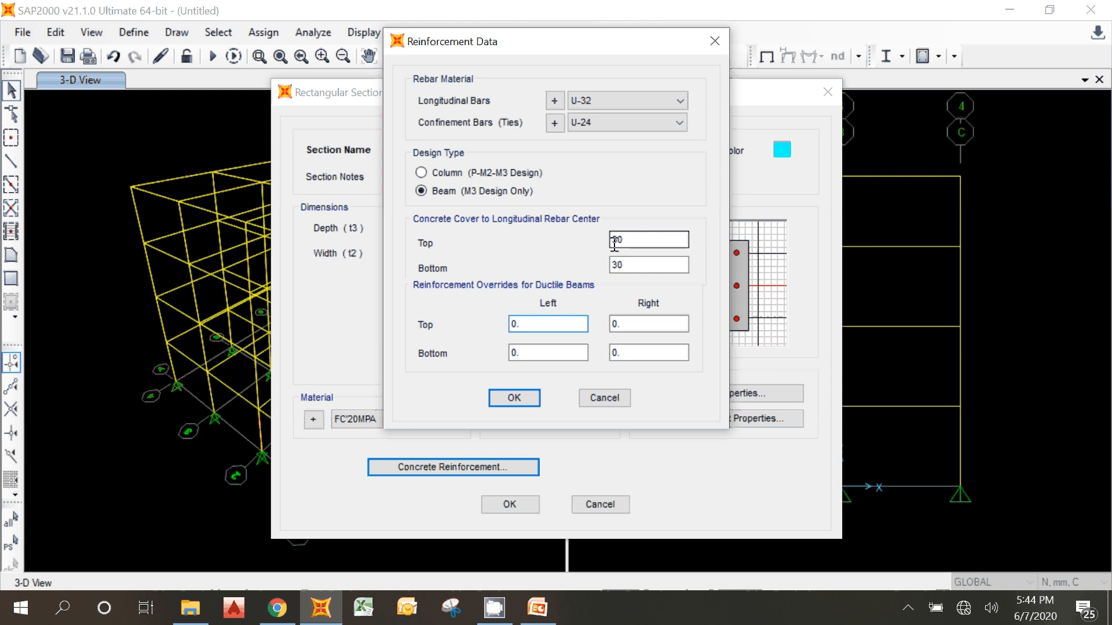
{"action": "left_click", "coordinate": [499, 400]}
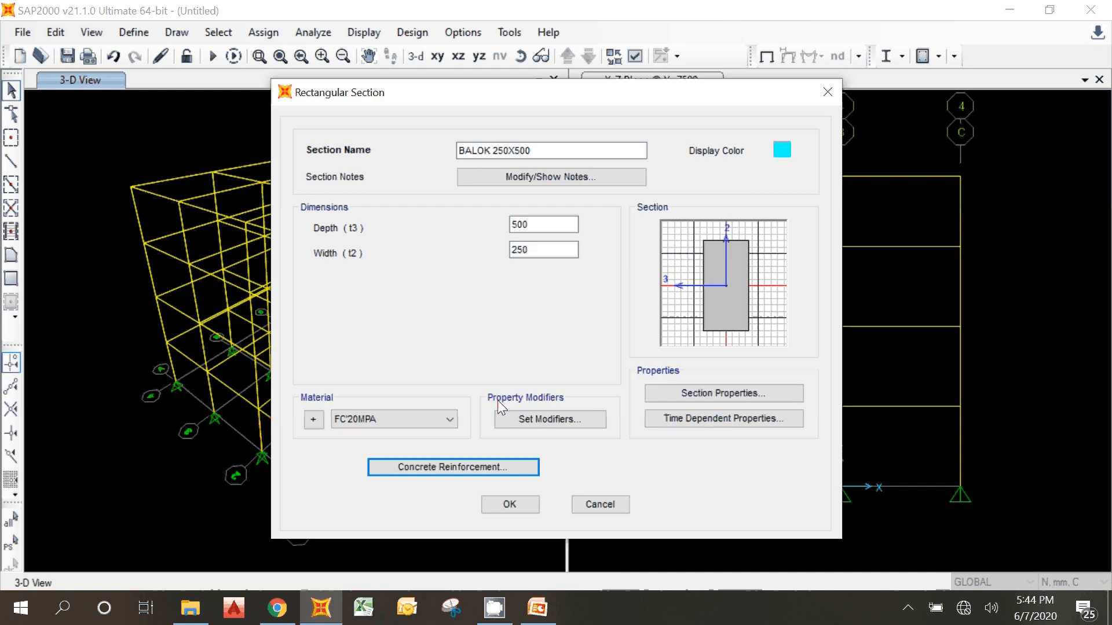
{"action": "left_click", "coordinate": [509, 508]}
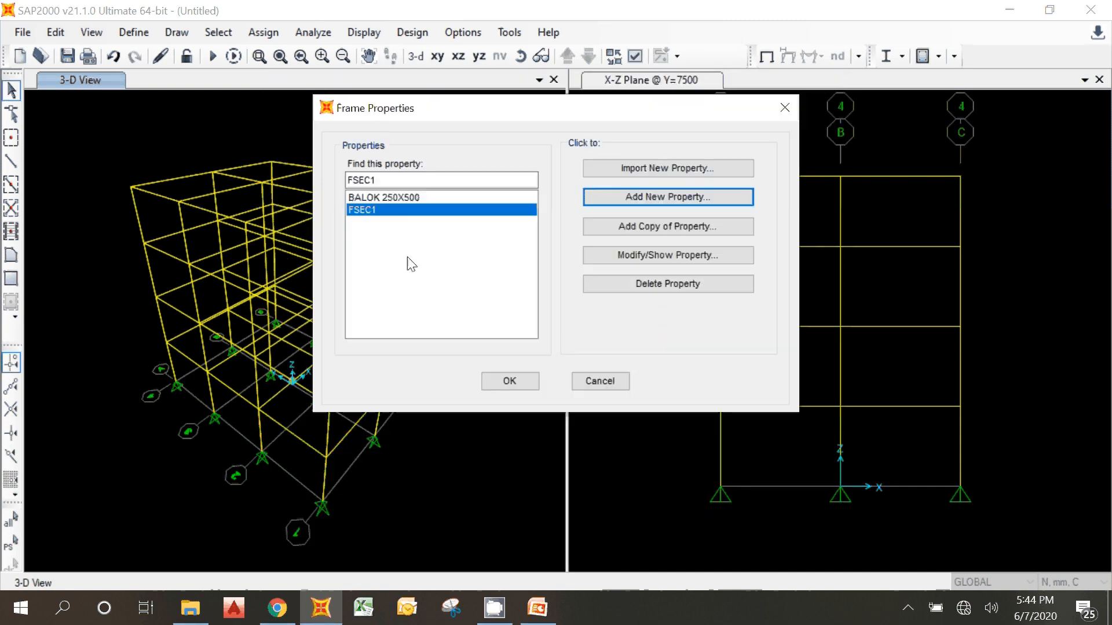
Step: Add a copy of the BALOK 250X500 frame property and name it KOLOM 300X300
{"action": "left_click", "coordinate": [410, 198]}
{"action": "left_click", "coordinate": [391, 209]}
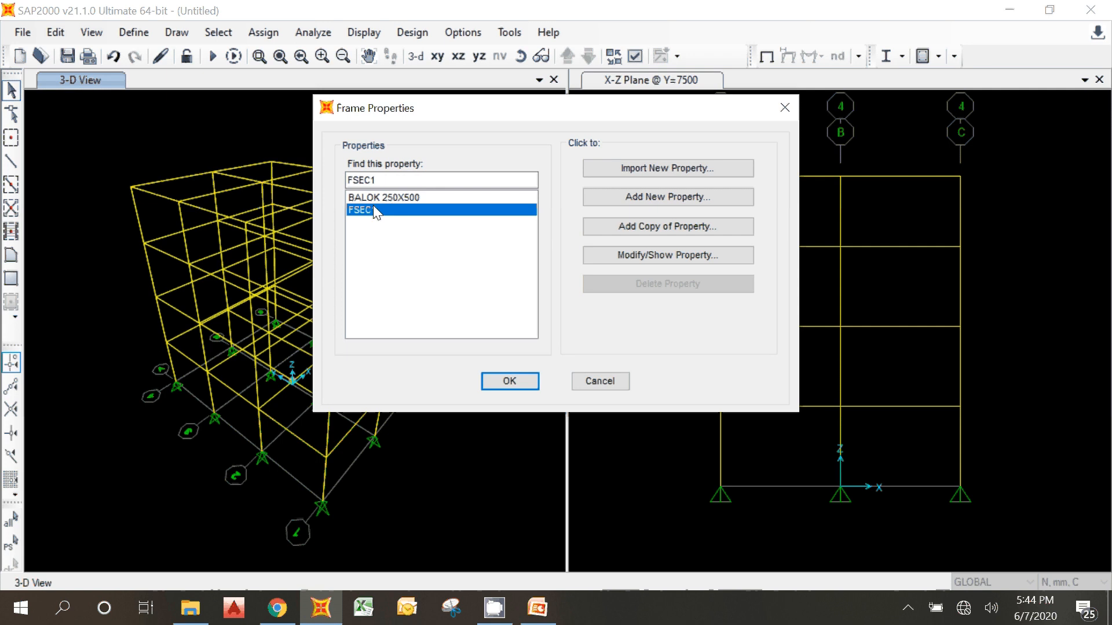
{"action": "left_click", "coordinate": [376, 197]}
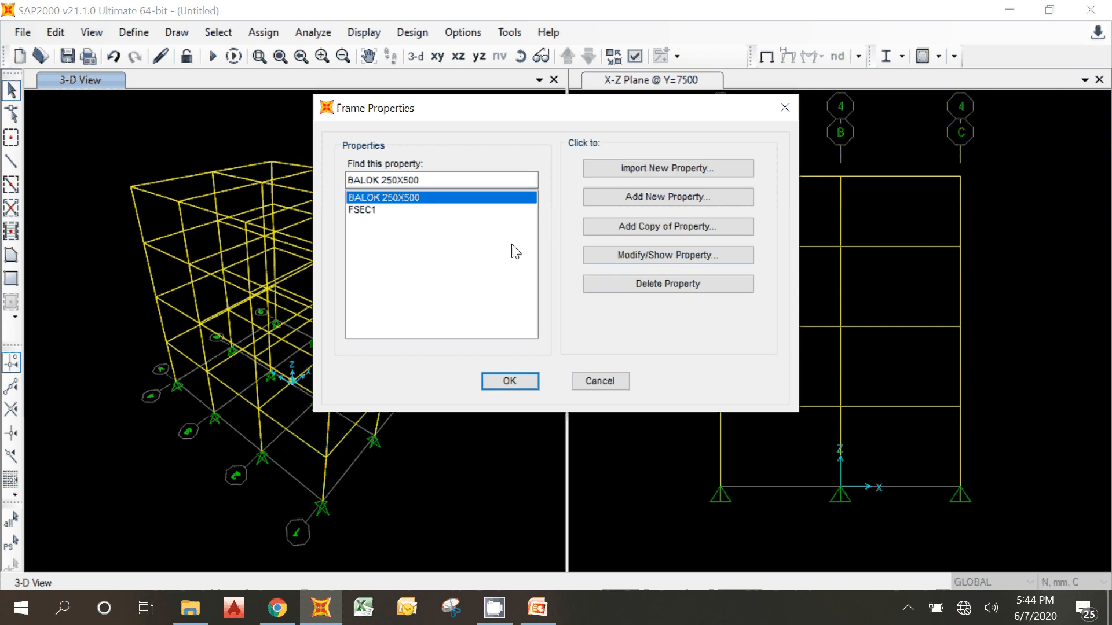
{"action": "left_click", "coordinate": [634, 227]}
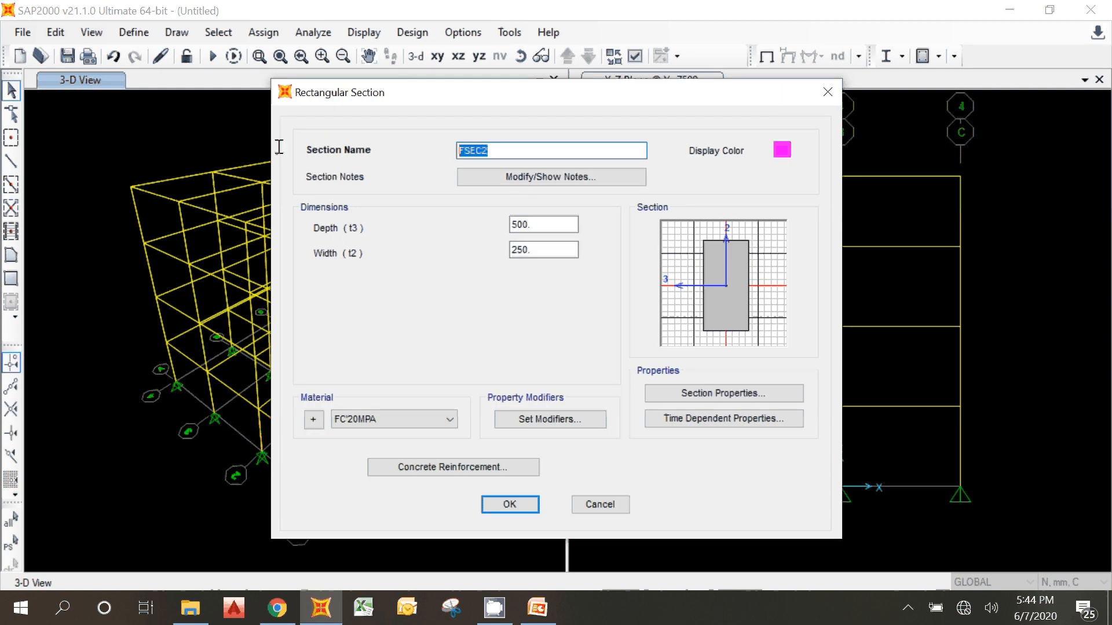
{"action": "type", "text": "KOLOM300"}
{"action": "key", "text": "BackSpace"}
{"action": "key", "text": "BackSpace"}
{"action": "key", "text": "BackSpace"}
{"action": "type", "text": "300X300"}
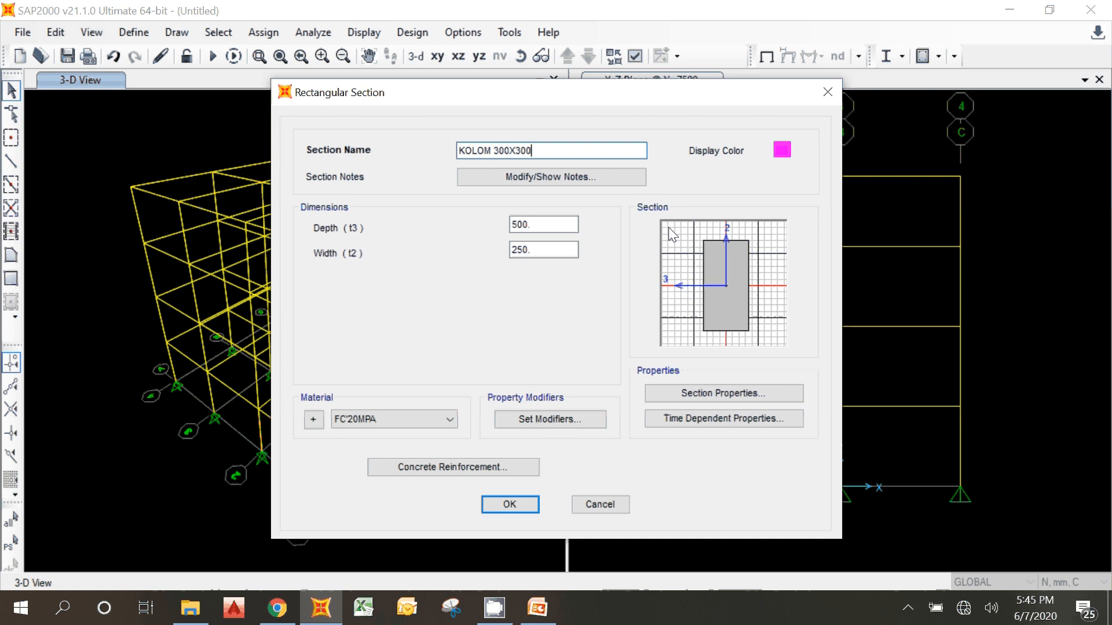
Step: Set both the depth and the width of the KOLOM 300X300 section to 300 mm
{"action": "left_click_drag", "start_coordinate": [540, 222], "coordinate": [380, 231]}
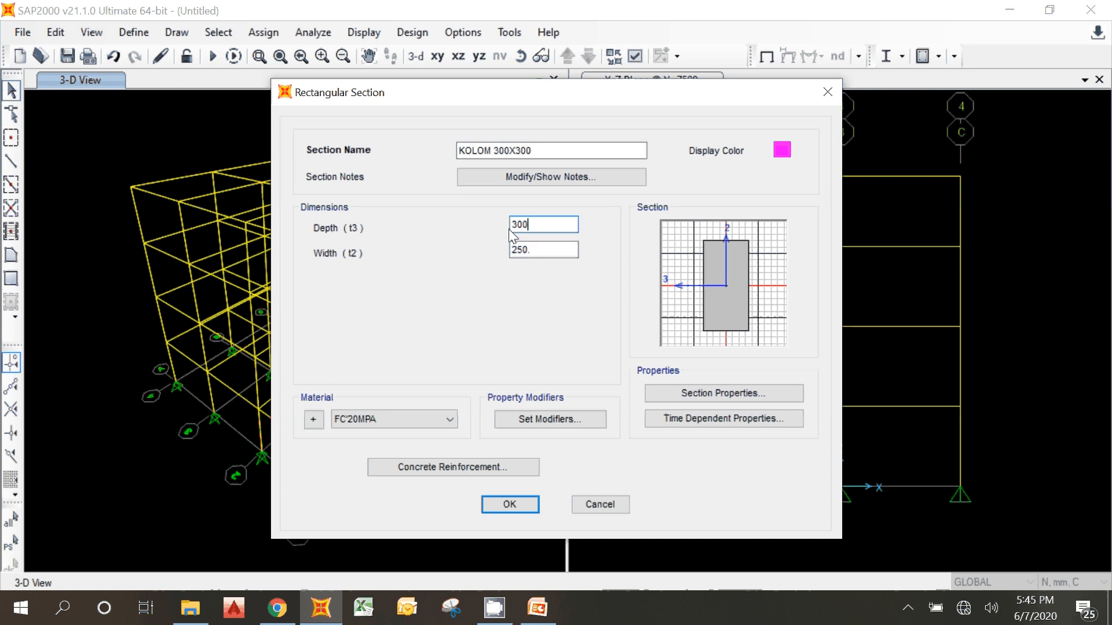
{"action": "left_click_drag", "start_coordinate": [537, 250], "coordinate": [446, 246]}
{"action": "type", "text": "3"}
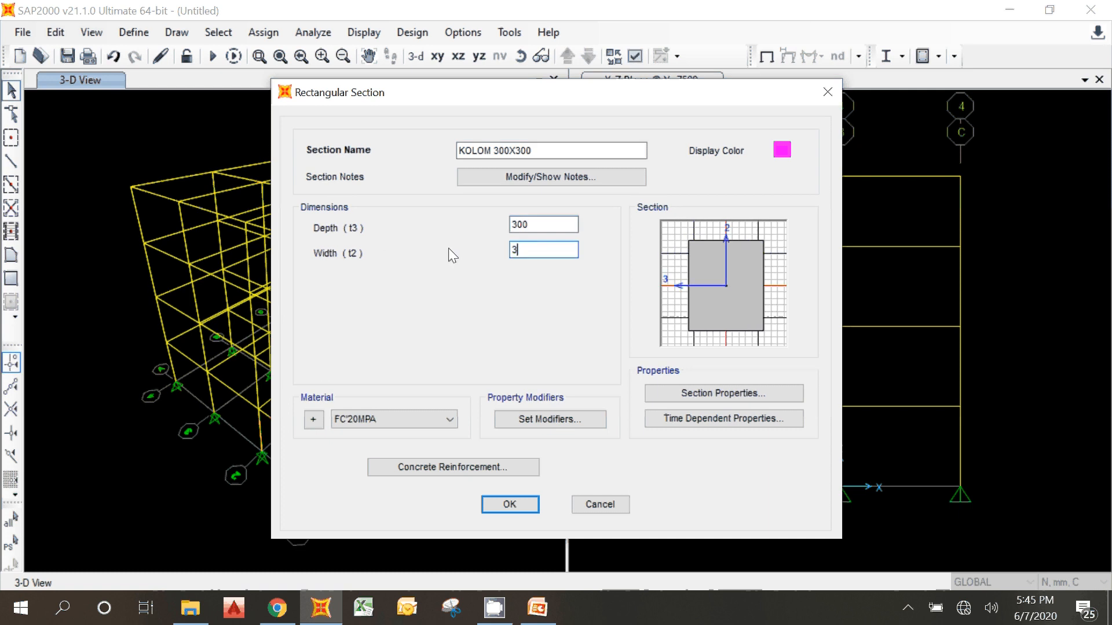
{"action": "type", "text": "00"}
{"action": "left_click", "coordinate": [546, 224]}
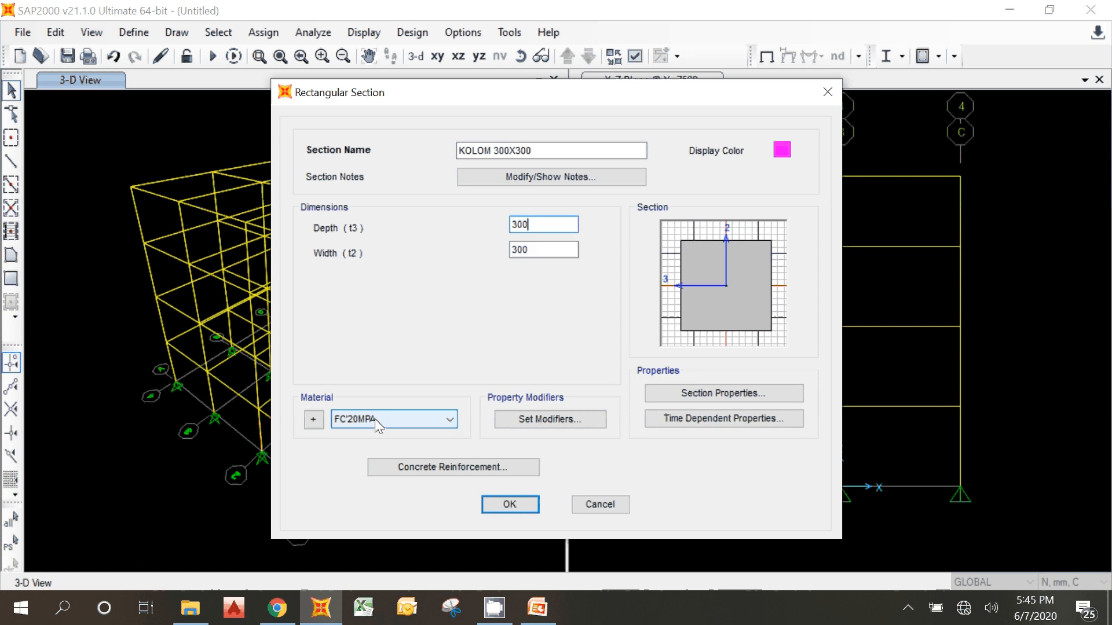
Step: In the column section's concrete reinforcement data, set the design type to Column (P-M2-M3 Design) and the clear cover to 30 mm
{"action": "left_click", "coordinate": [441, 468]}
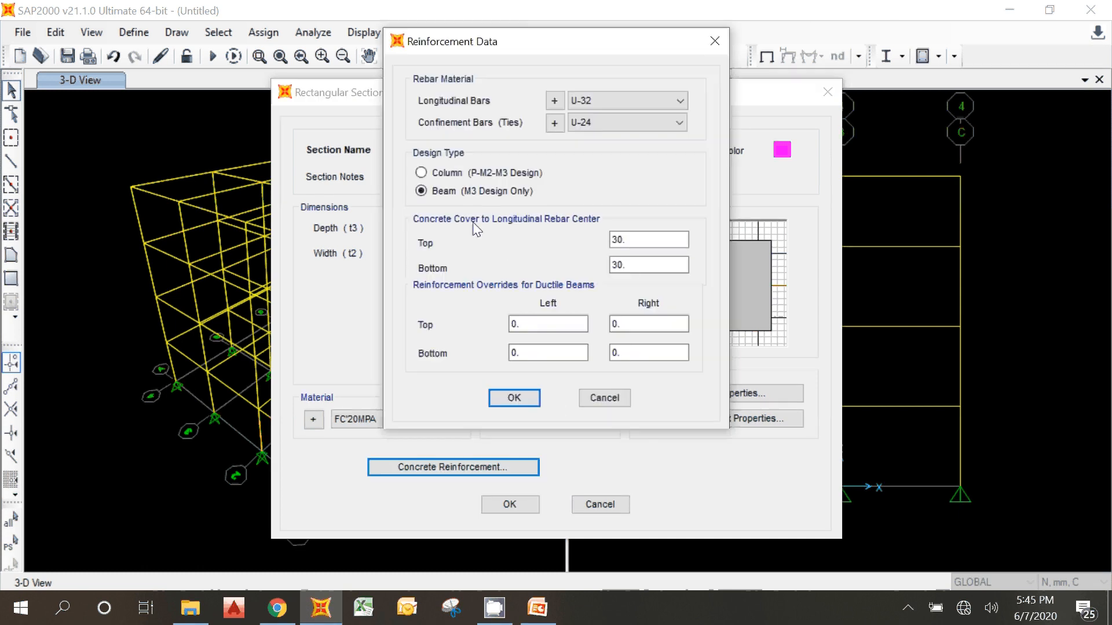
{"action": "left_click", "coordinate": [458, 174]}
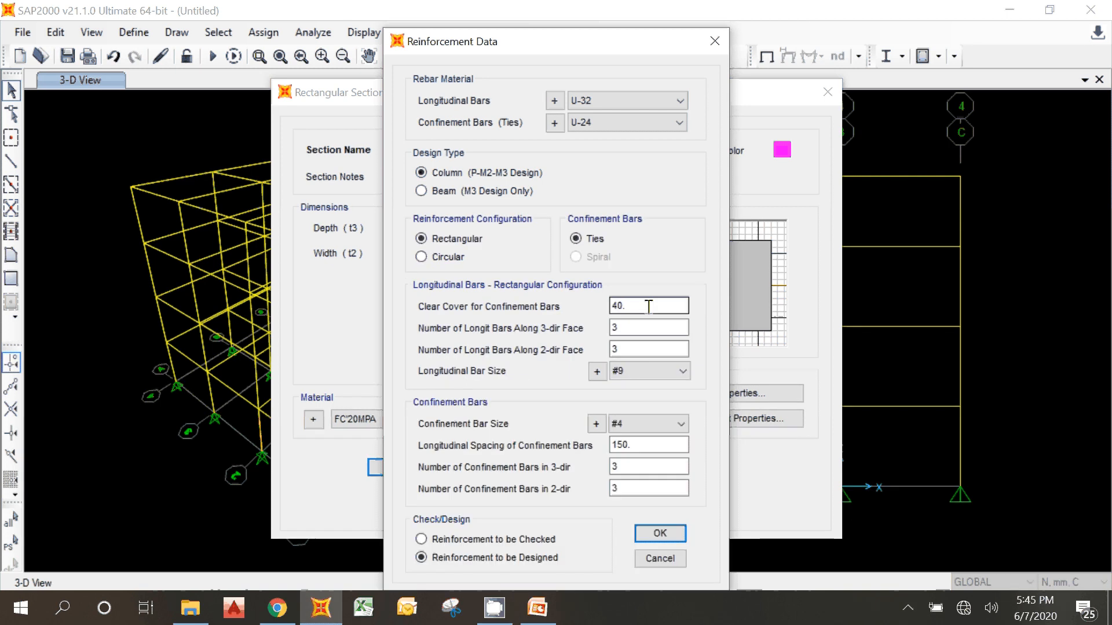
{"action": "left_click_drag", "start_coordinate": [648, 307], "coordinate": [547, 304]}
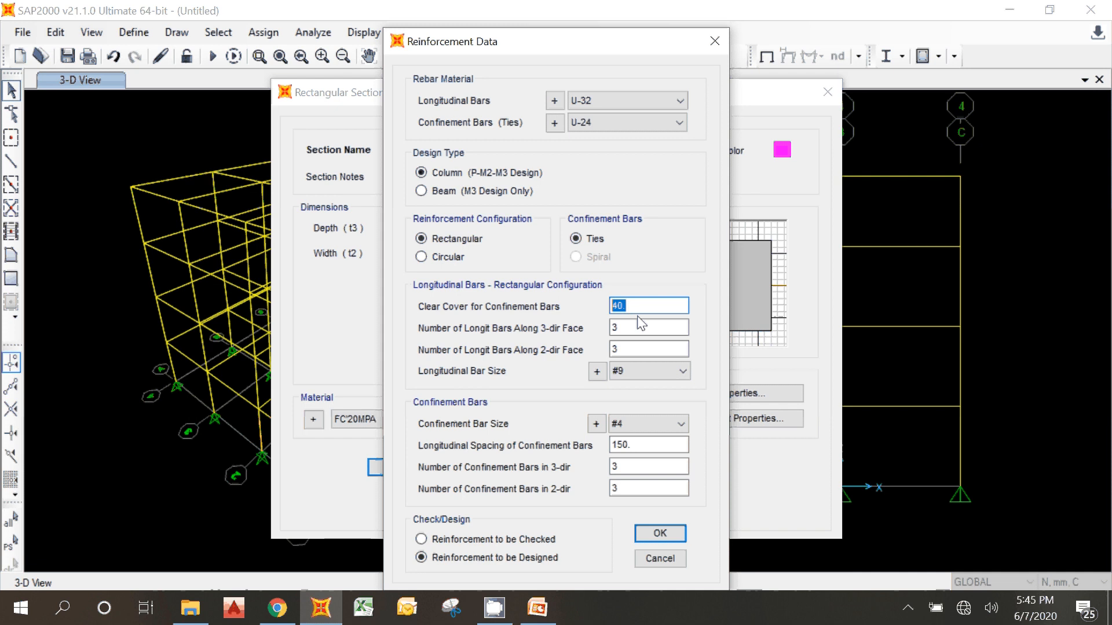
{"action": "type", "text": "30"}
{"action": "left_click", "coordinate": [620, 331]}
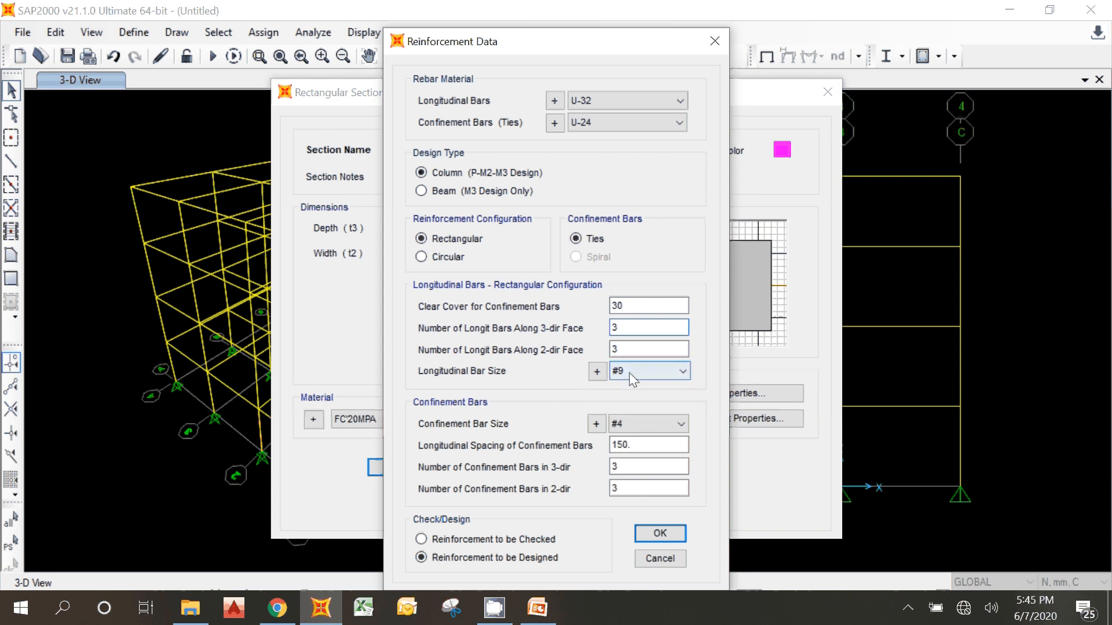
Step: In the reinforcing bar sizes, start a new bar from the 16d entry with ID 13d and diameter 13 mm
{"action": "left_click", "coordinate": [596, 375]}
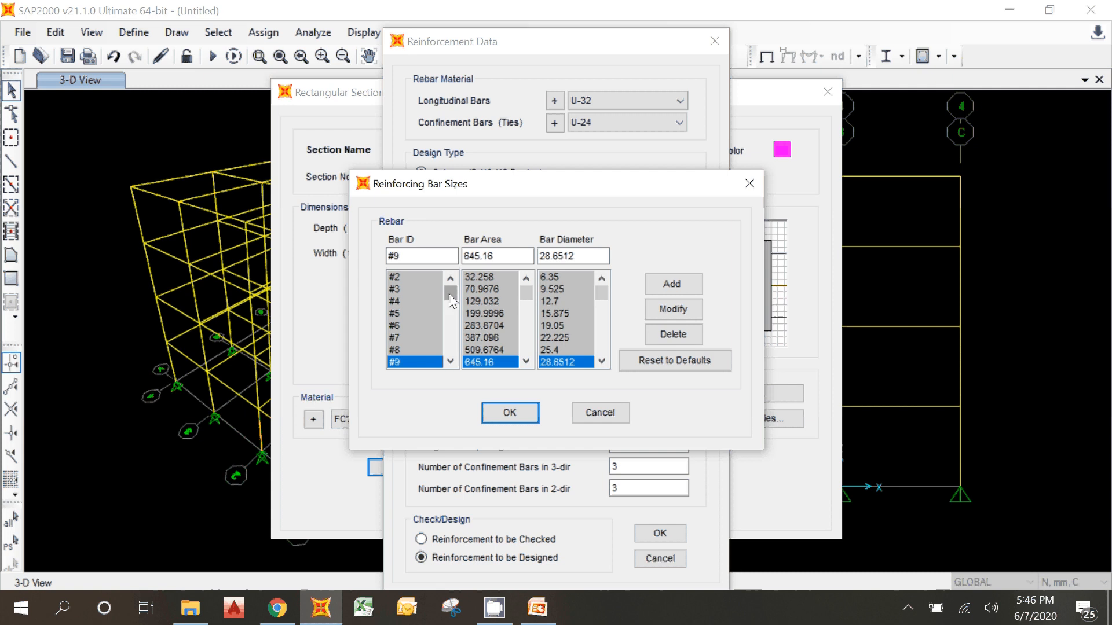
{"action": "left_click_drag", "start_coordinate": [449, 293], "coordinate": [448, 332]}
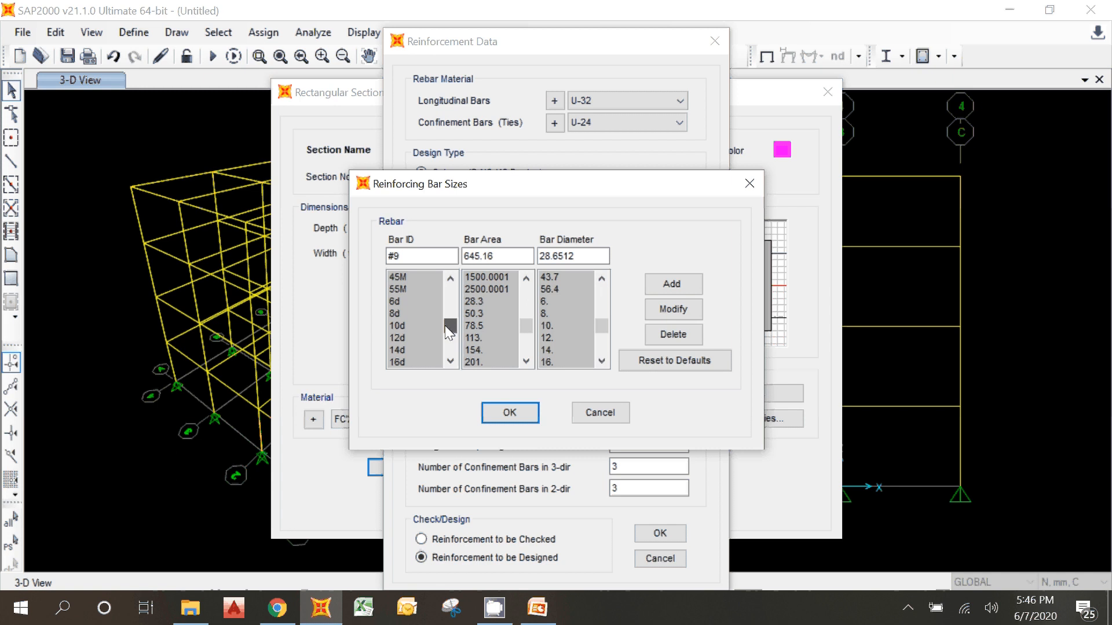
{"action": "left_click", "coordinate": [401, 359]}
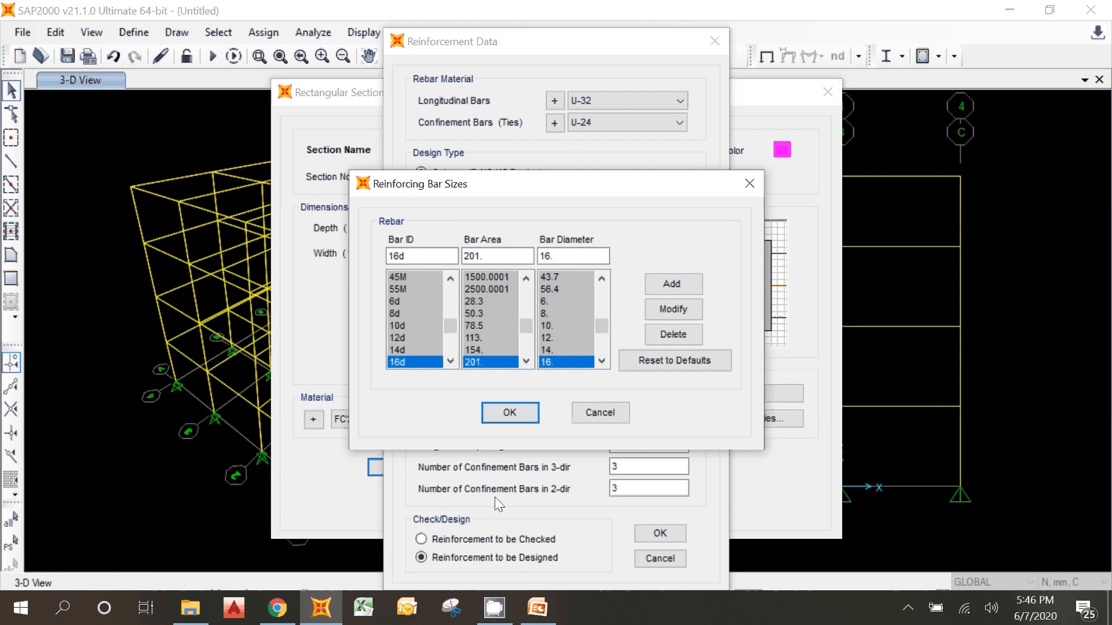
{"action": "left_click", "coordinate": [427, 252]}
{"action": "key", "text": "Left"}
{"action": "key", "text": "BackSpace"}
{"action": "type", "text": "3"}
{"action": "left_click", "coordinate": [566, 253]}
{"action": "left_click_drag", "start_coordinate": [566, 250], "coordinate": [459, 253]}
{"action": "type", "text": "13"}
{"action": "left_click", "coordinate": [495, 259]}
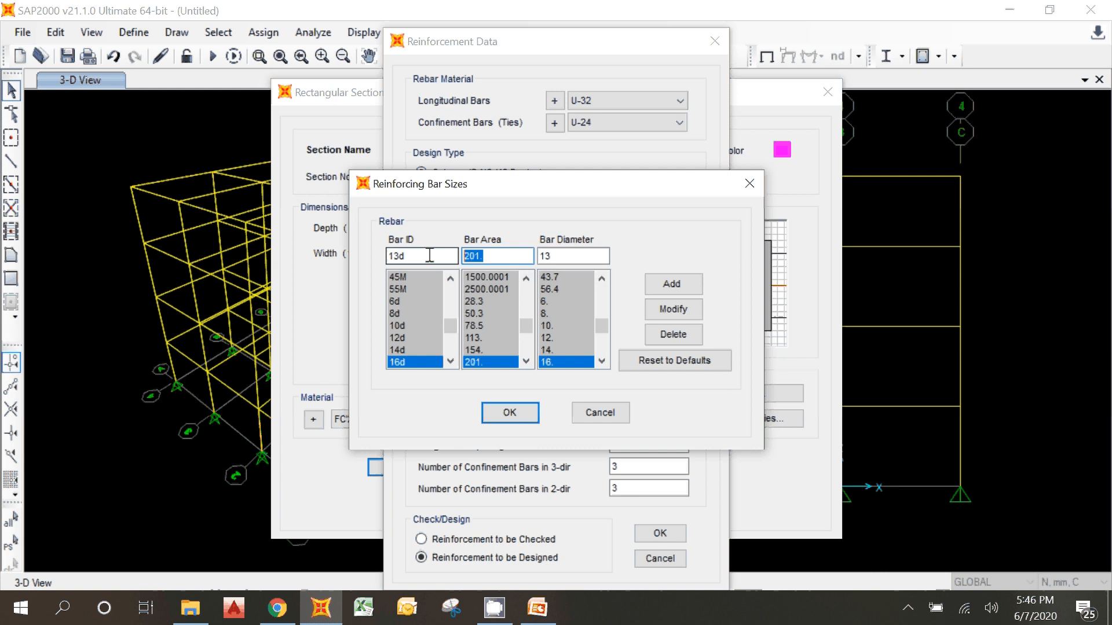
Step: Enter the 13d bar's area as 0.25*3.14*13*13, add the bar to the size list and accept the list
{"action": "type", "text": "0.25*3.14*13*13"}
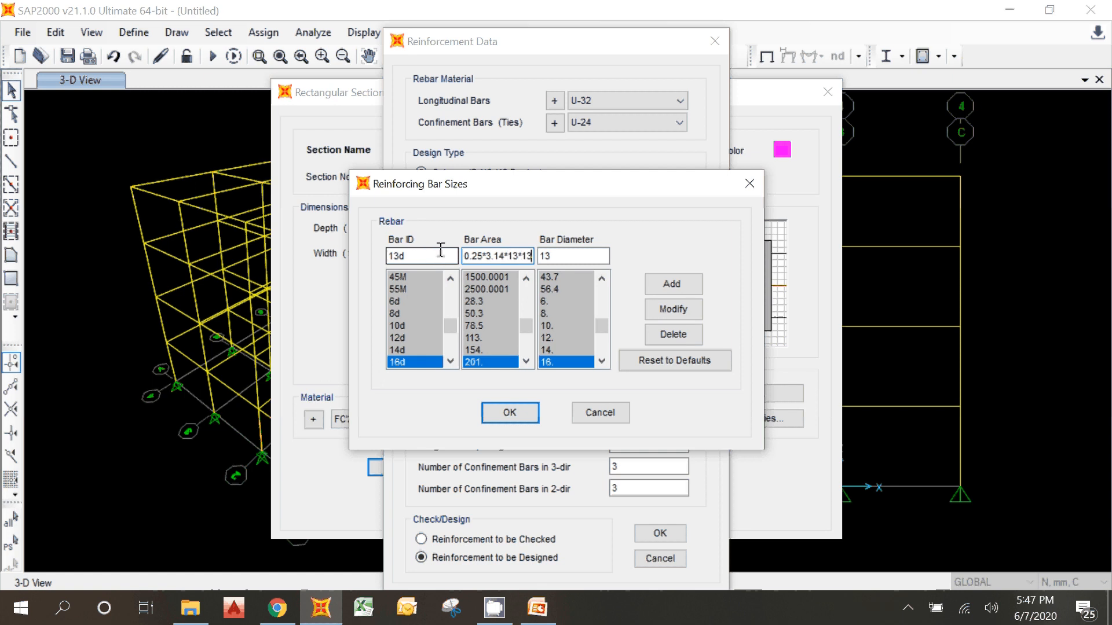
{"action": "key", "text": "Tab"}
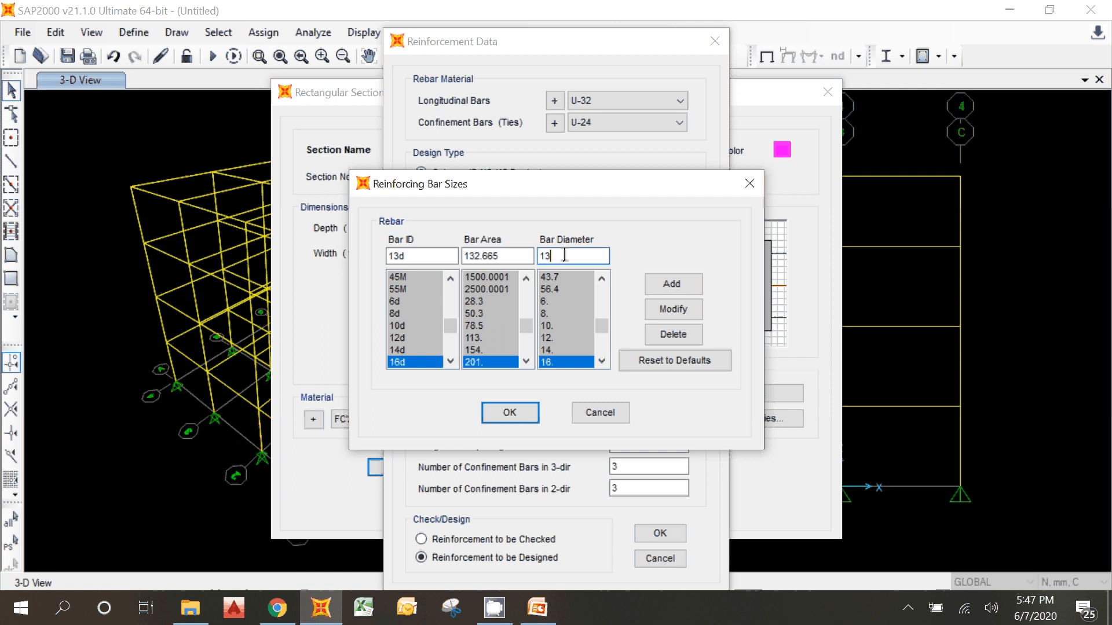
{"action": "left_click", "coordinate": [516, 256]}
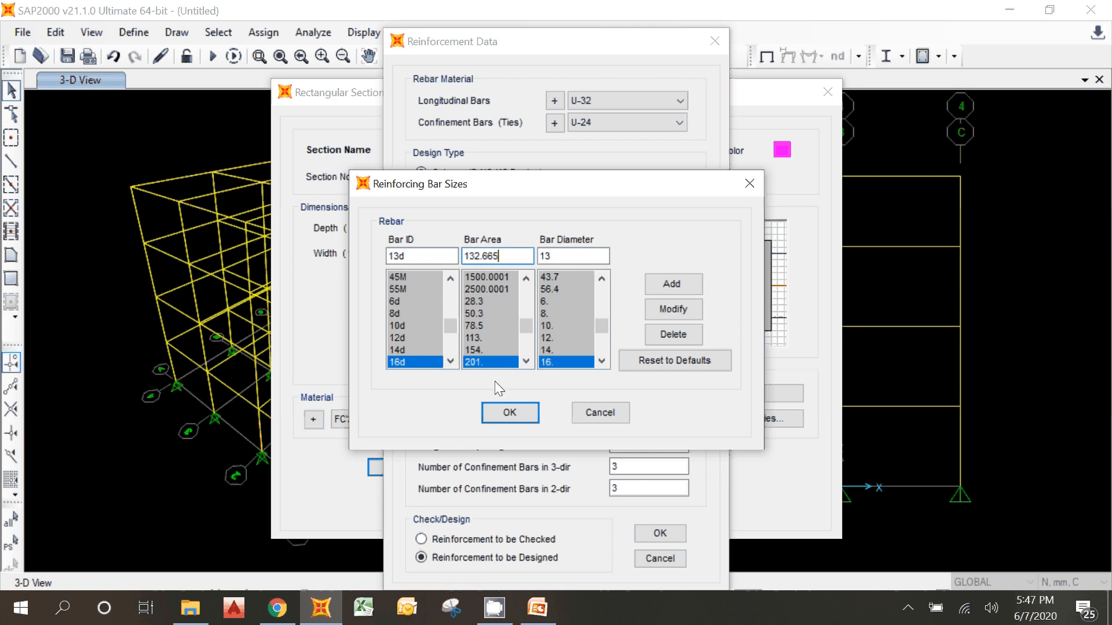
{"action": "left_click", "coordinate": [674, 278]}
{"action": "left_click", "coordinate": [399, 360]}
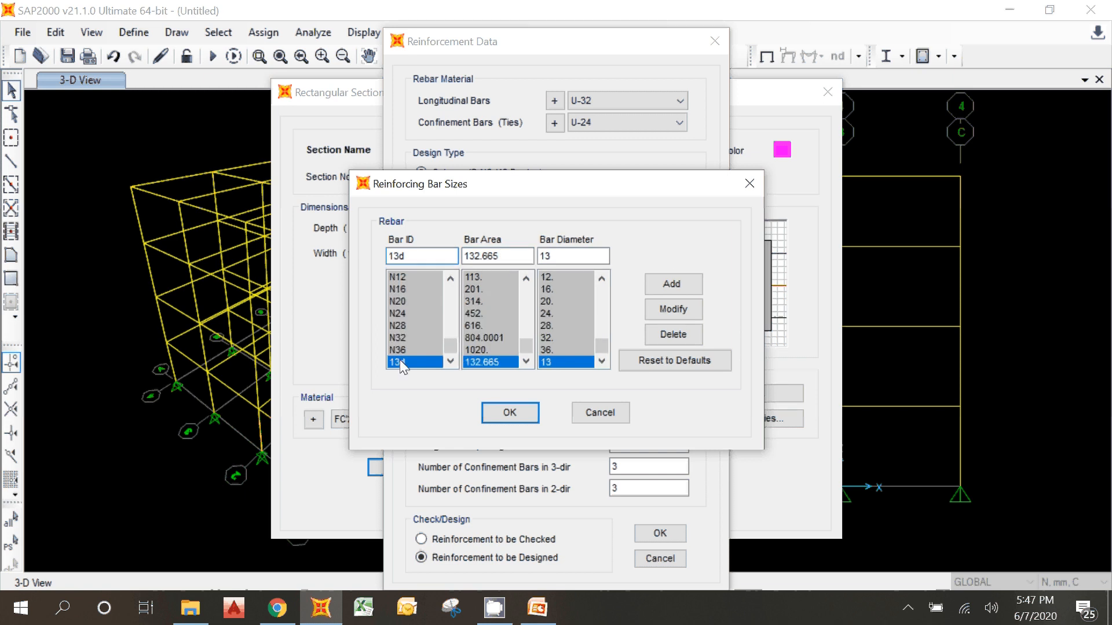
{"action": "left_click", "coordinate": [497, 414]}
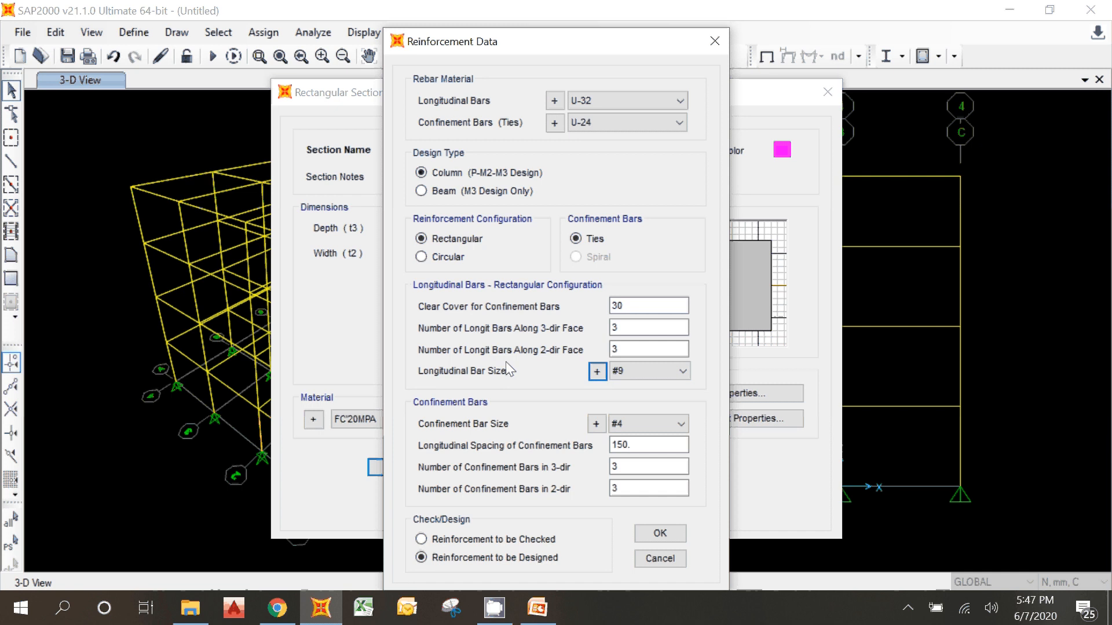
Step: Set the column's longitudinal bar size to 13d
{"action": "left_click", "coordinate": [632, 373]}
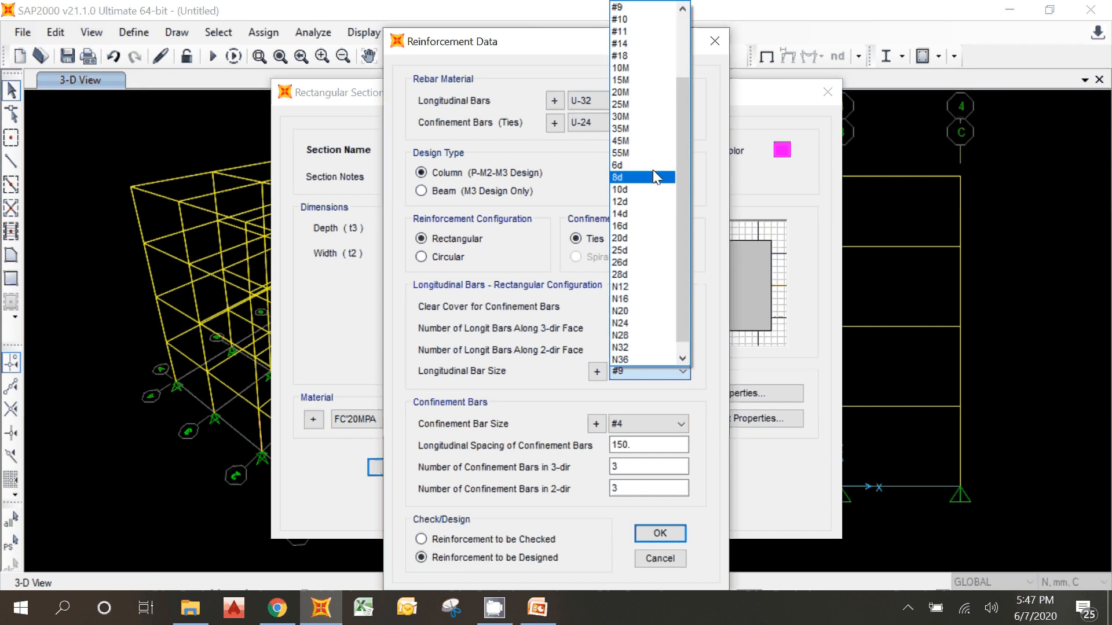
{"action": "scroll", "coordinate": [649, 347], "scroll_direction": "down", "scroll_amount": 1}
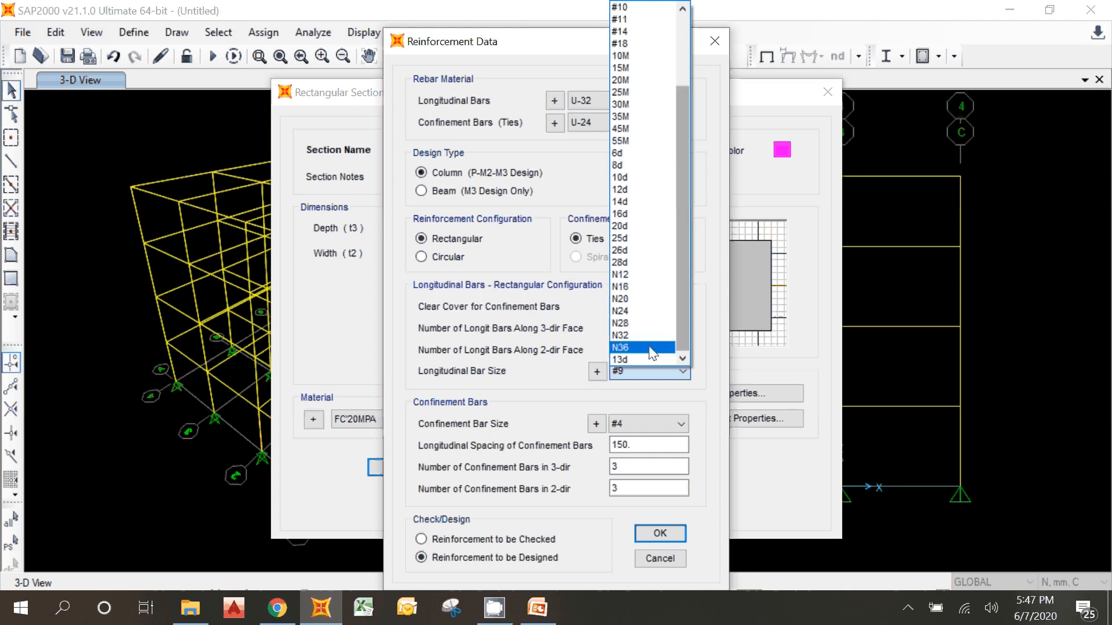
{"action": "left_click", "coordinate": [647, 350]}
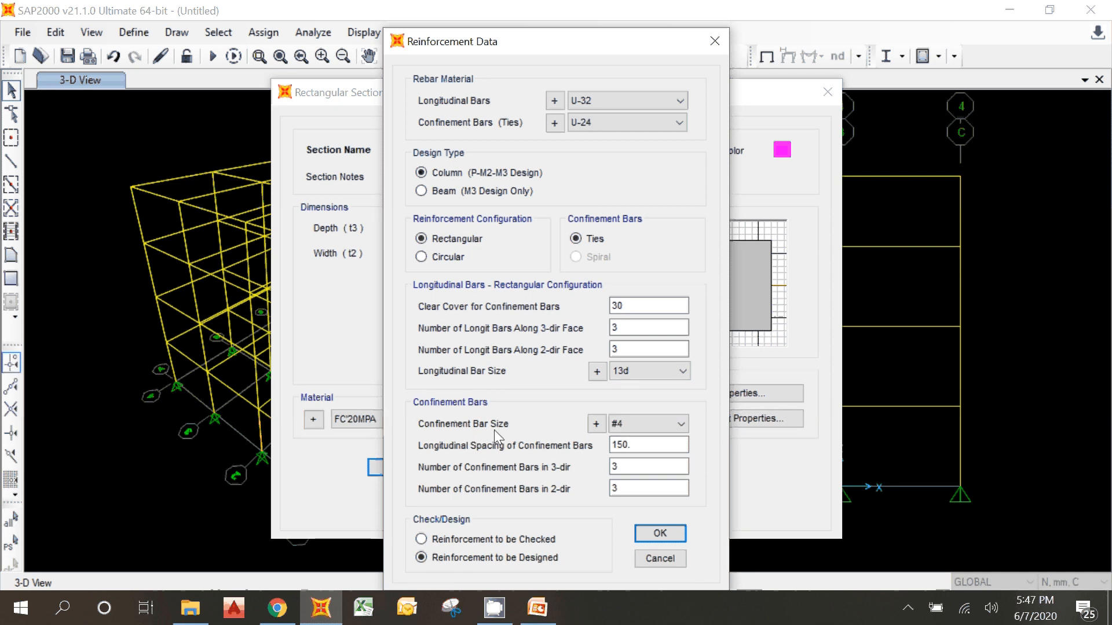
Step: Look through the available confinement bar sizes and check the area and diameter of the 10d bar
{"action": "left_click", "coordinate": [635, 428]}
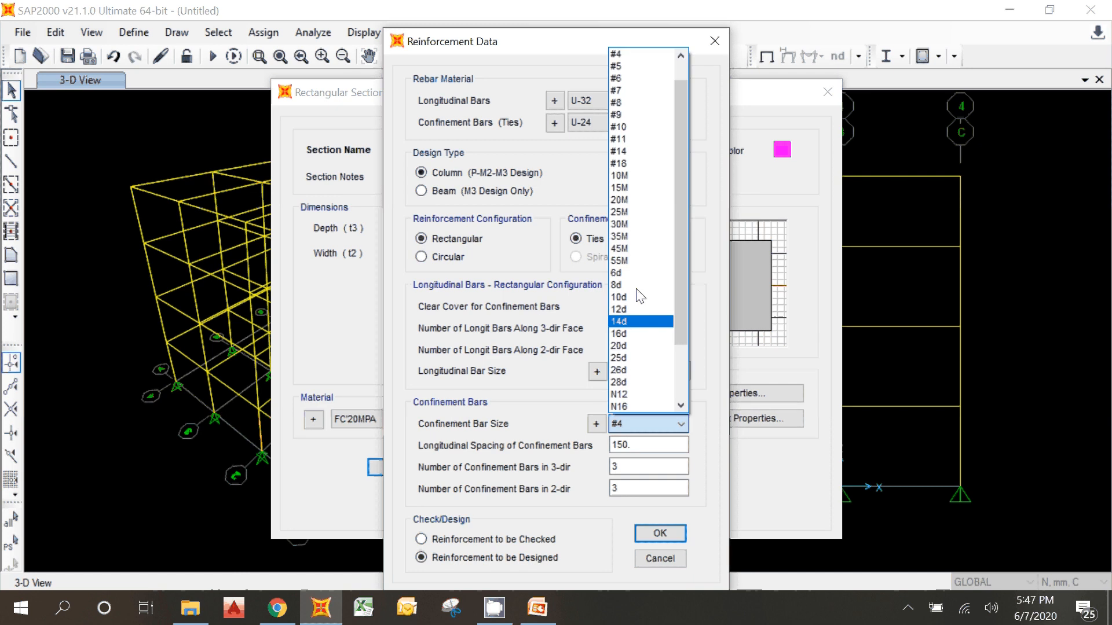
{"action": "left_click", "coordinate": [711, 266]}
{"action": "left_click", "coordinate": [597, 426]}
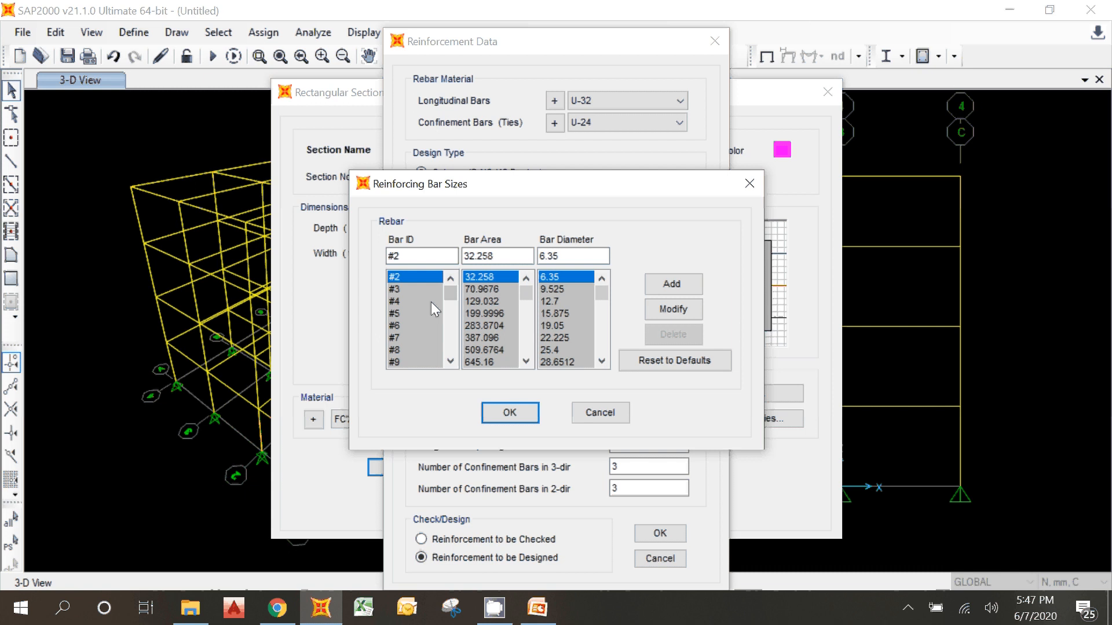
{"action": "scroll", "coordinate": [425, 318], "scroll_direction": "down", "scroll_amount": 4}
{"action": "scroll", "coordinate": [405, 327], "scroll_direction": "up", "scroll_amount": 1}
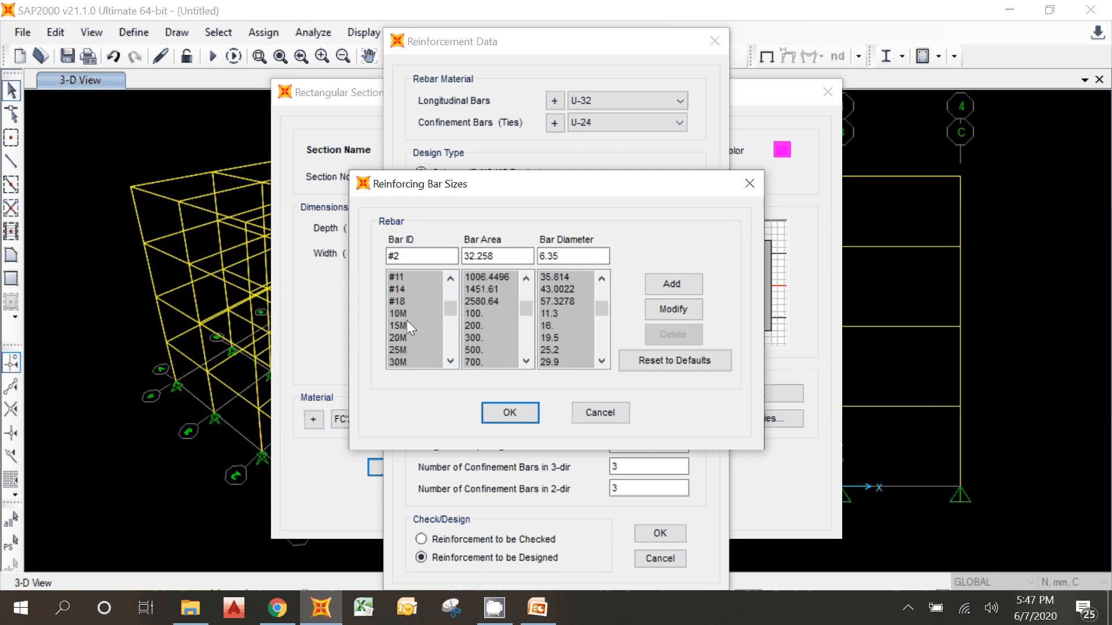
{"action": "left_click", "coordinate": [408, 315]}
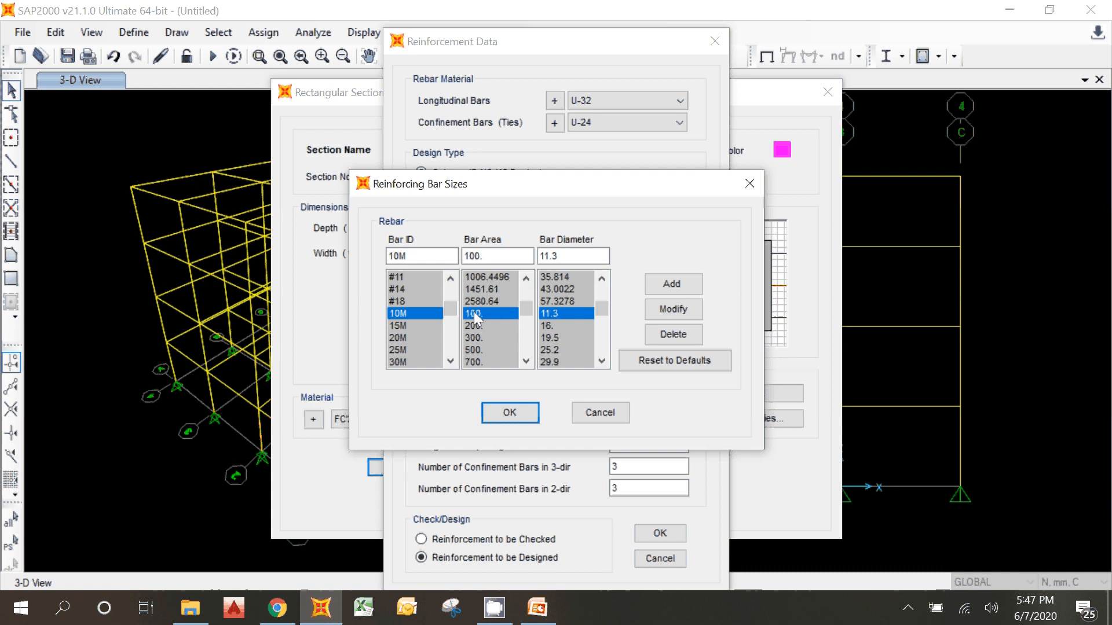
{"action": "scroll", "coordinate": [451, 303], "scroll_direction": "down", "scroll_amount": 4}
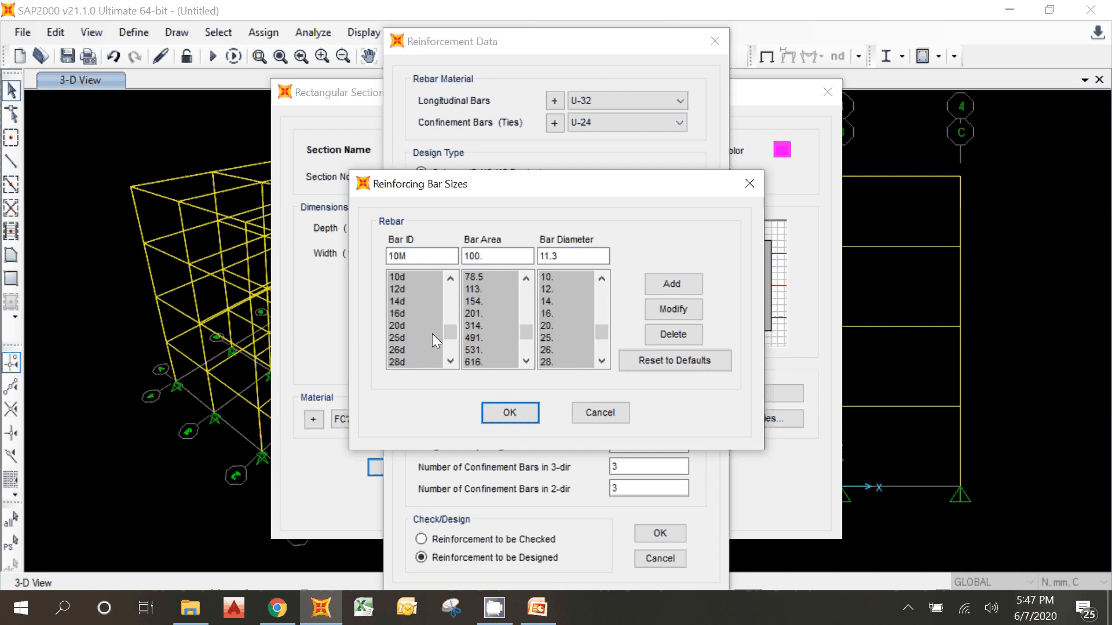
{"action": "scroll", "coordinate": [423, 339], "scroll_direction": "down", "scroll_amount": 2}
{"action": "scroll", "coordinate": [415, 341], "scroll_direction": "up", "scroll_amount": 1}
{"action": "left_click", "coordinate": [405, 339]}
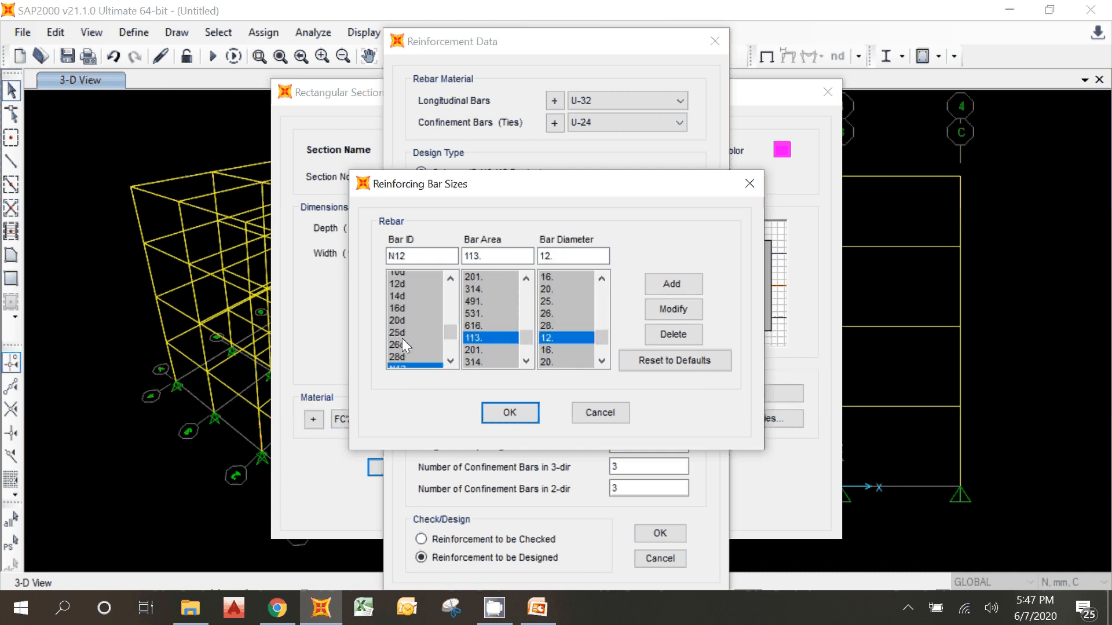
{"action": "scroll", "coordinate": [406, 329], "scroll_direction": "up", "scroll_amount": 1}
{"action": "left_click", "coordinate": [408, 314]}
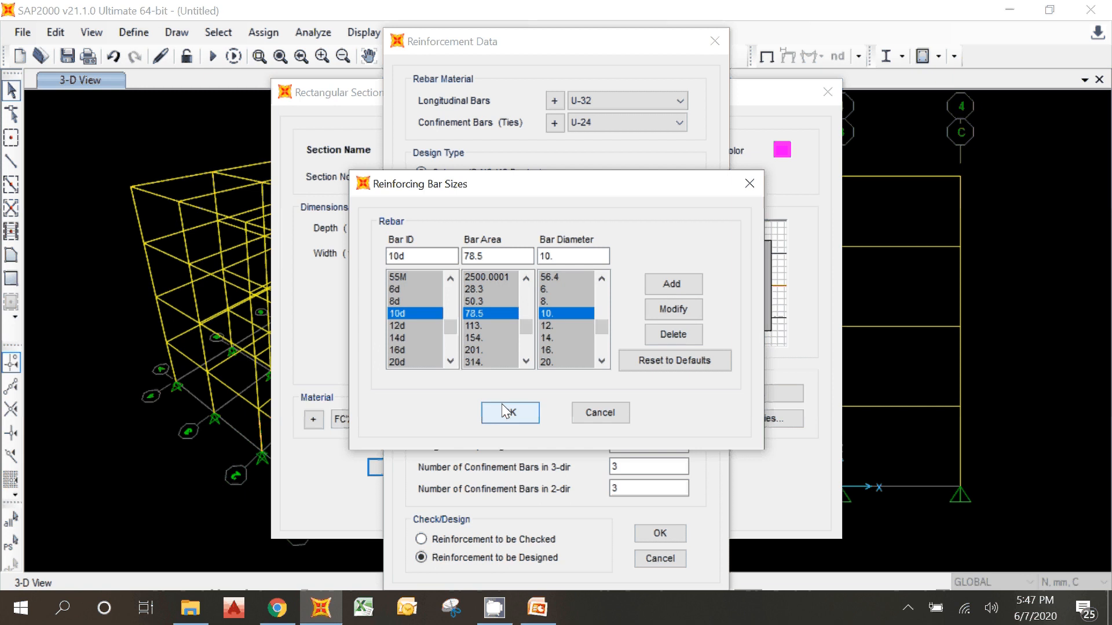
{"action": "left_click", "coordinate": [521, 408]}
{"action": "left_click", "coordinate": [630, 366]}
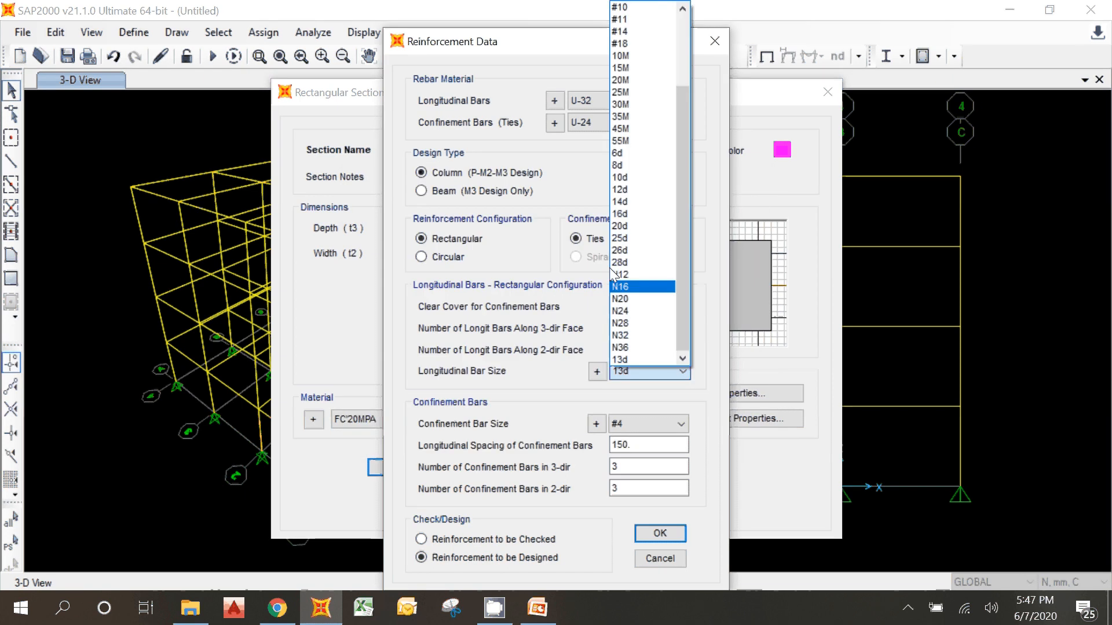
{"action": "left_click", "coordinate": [643, 184]}
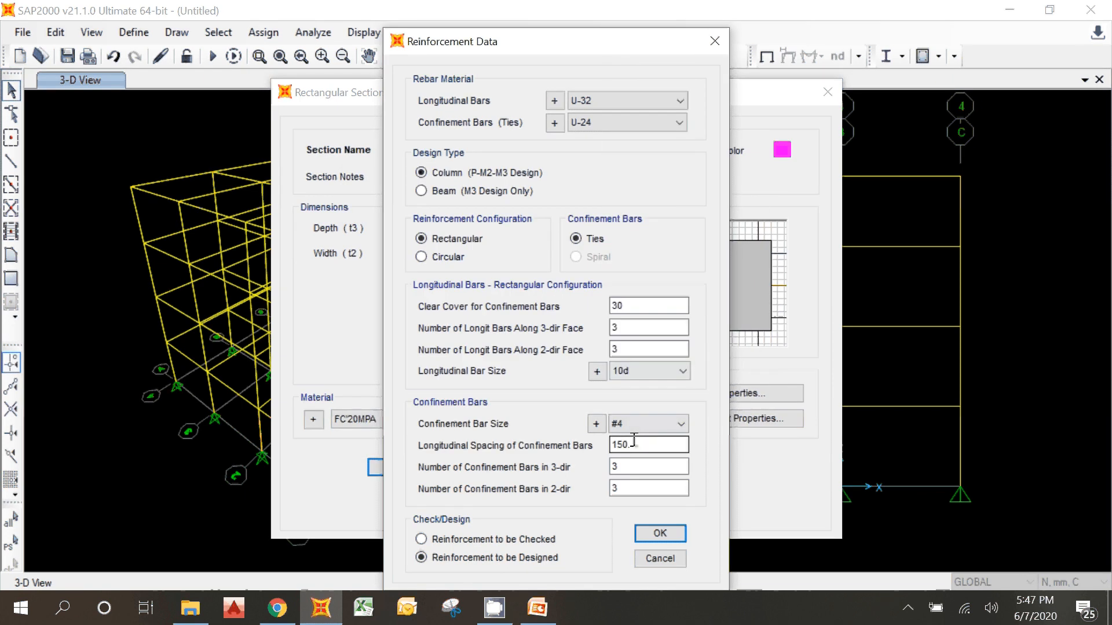
{"action": "left_click", "coordinate": [637, 370]}
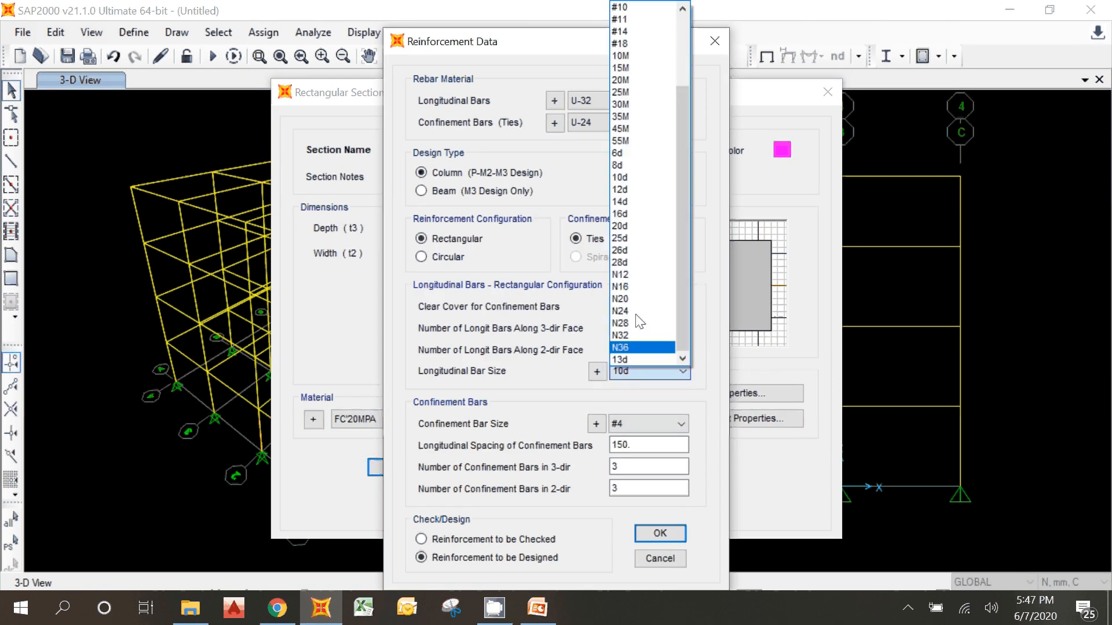
{"action": "left_click", "coordinate": [637, 360]}
Step: Set the confinement bar size to 10d and the longitudinal spacing of the confinement bars to 100 mm
{"action": "left_click", "coordinate": [642, 424]}
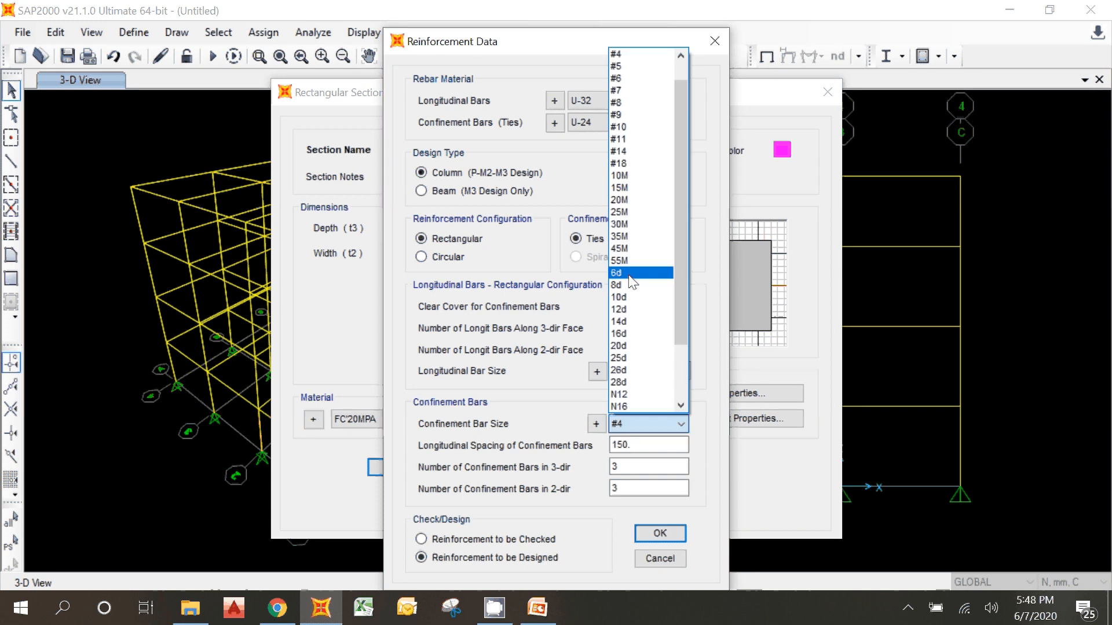
{"action": "left_click", "coordinate": [628, 298]}
{"action": "left_click", "coordinate": [637, 446]}
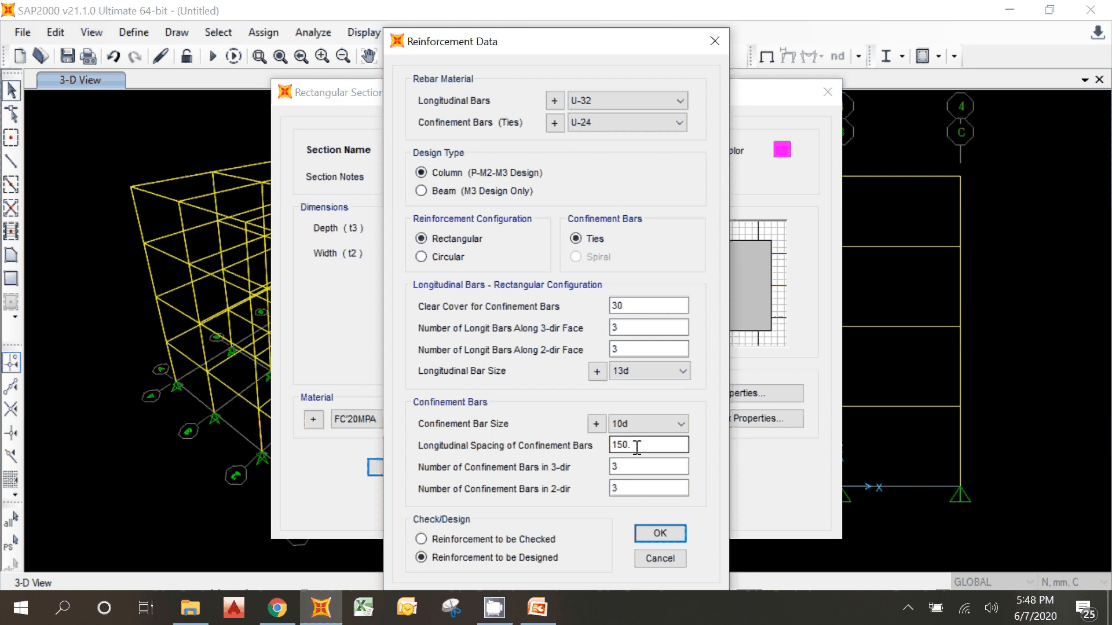
{"action": "left_click_drag", "start_coordinate": [451, 40], "coordinate": [562, 12]}
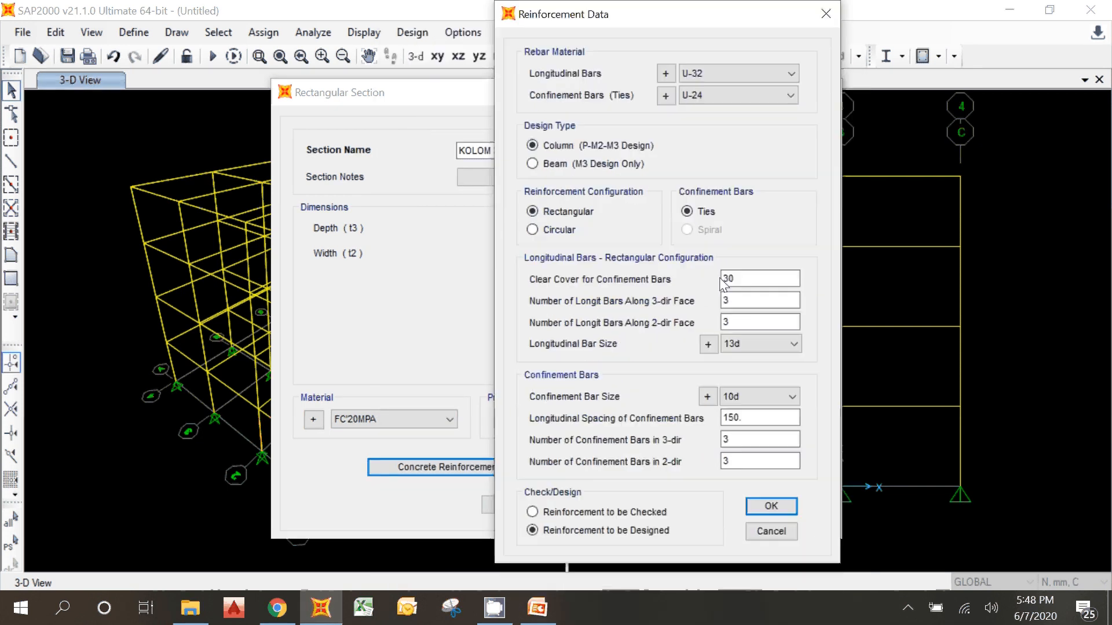
{"action": "left_click", "coordinate": [747, 420]}
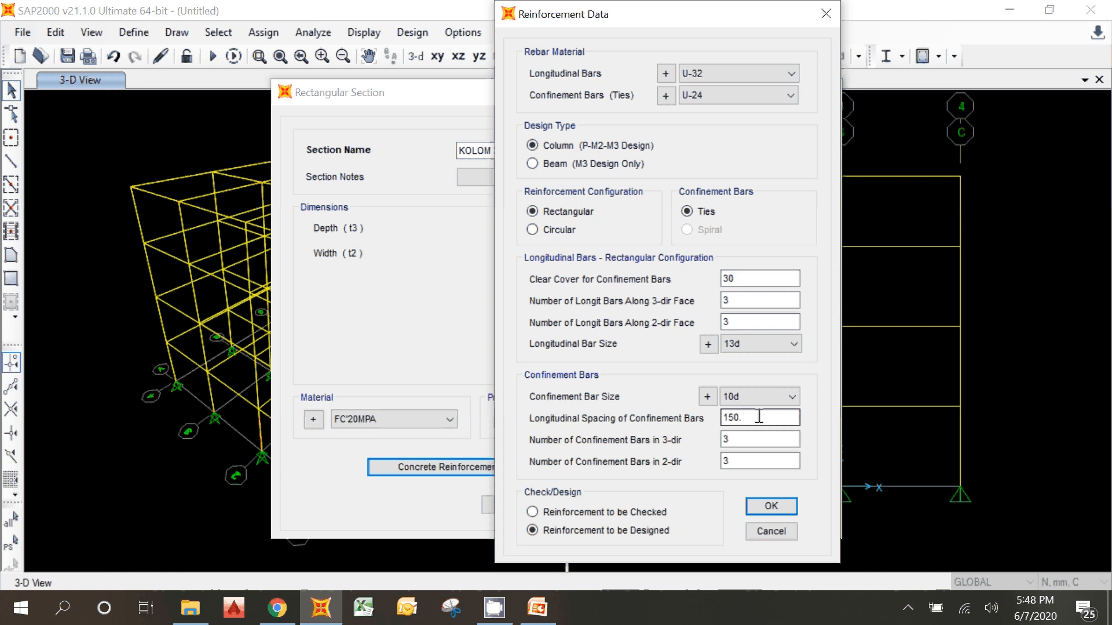
{"action": "left_click_drag", "start_coordinate": [759, 417], "coordinate": [699, 412]}
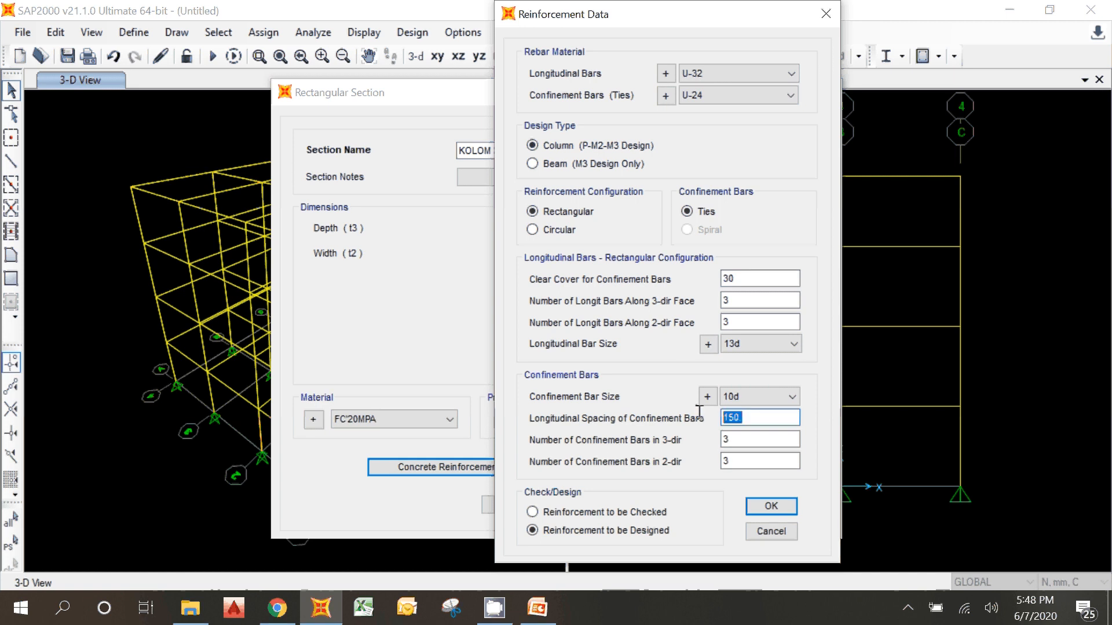
{"action": "type", "text": "100"}
Step: Set the number of confinement bars to 2 in both the 3-dir and the 2-dir
{"action": "left_click", "coordinate": [728, 441]}
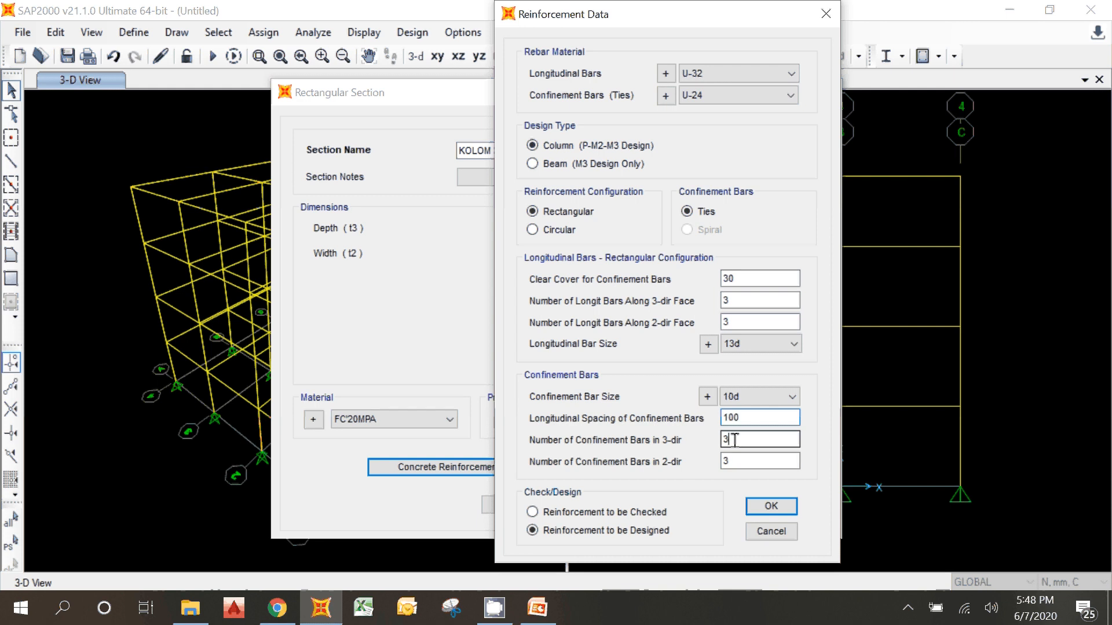
{"action": "left_click_drag", "start_coordinate": [729, 443], "coordinate": [693, 444]}
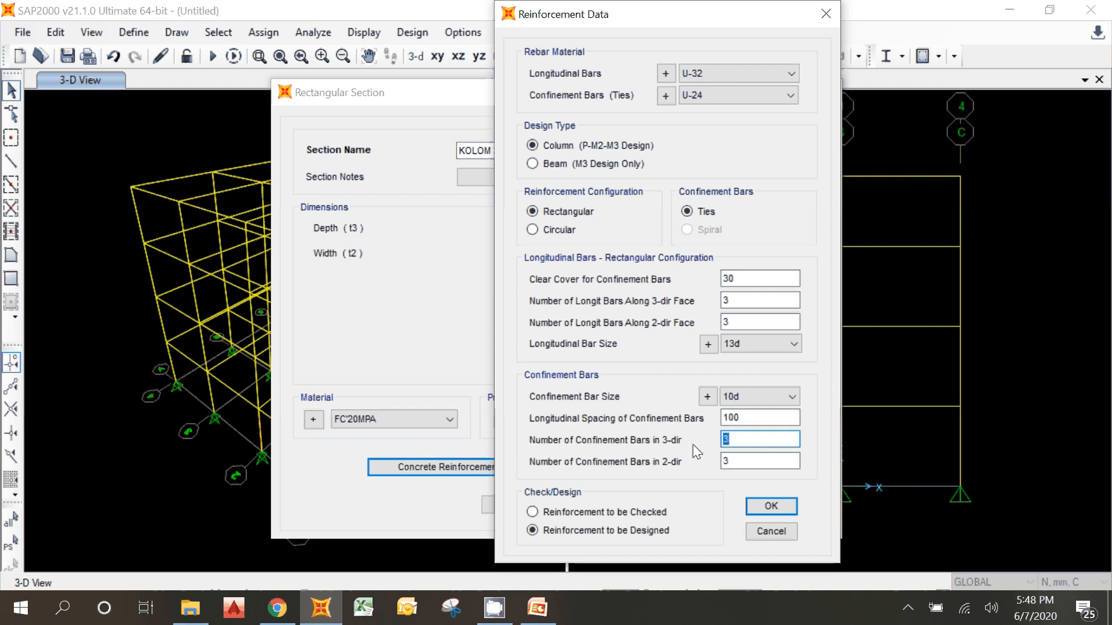
{"action": "type", "text": "2"}
{"action": "left_click_drag", "start_coordinate": [735, 463], "coordinate": [687, 457]}
{"action": "type", "text": "2"}
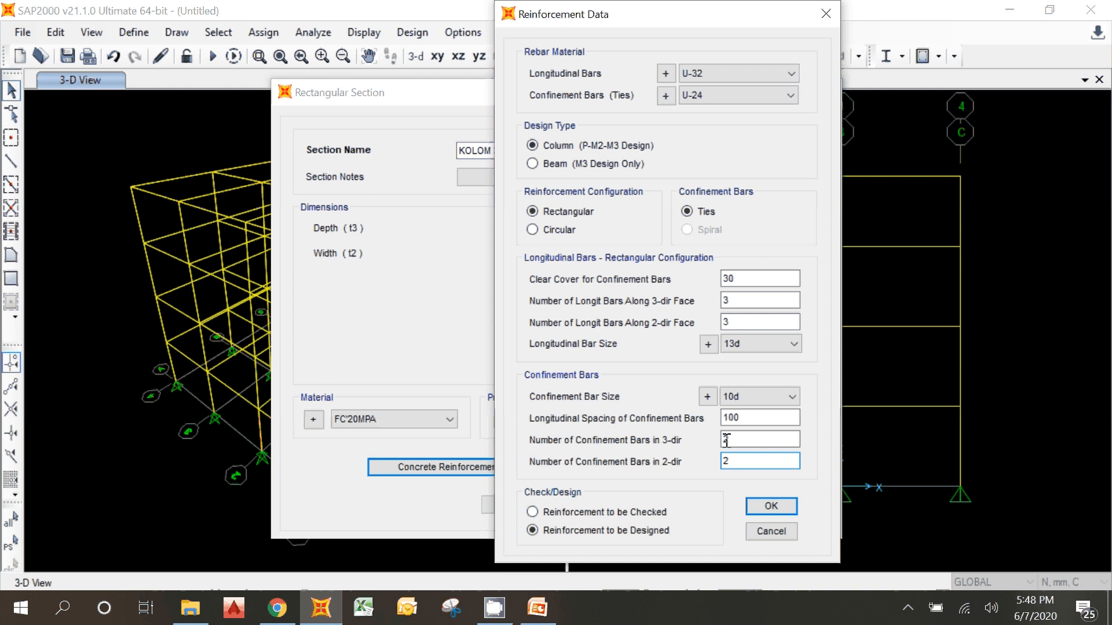
Step: Set the number of confinement bars to 3 in both directions and accept the reinforcement data
{"action": "left_click", "coordinate": [731, 442]}
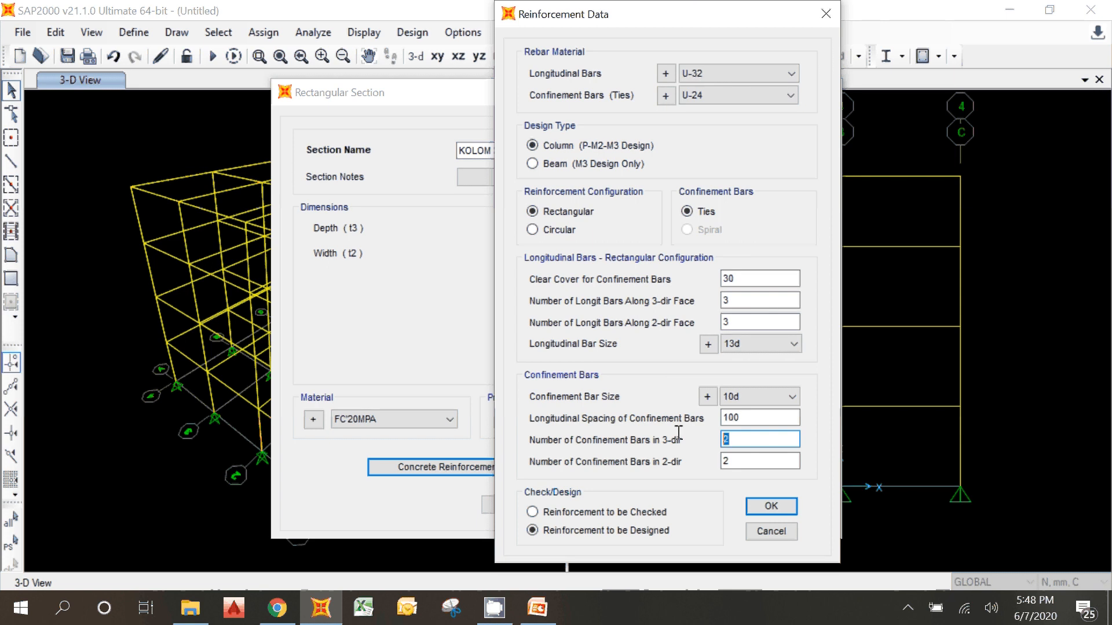
{"action": "key", "text": "BackSpace"}
{"action": "type", "text": "3"}
{"action": "left_click", "coordinate": [734, 461]}
{"action": "type", "text": "2"}
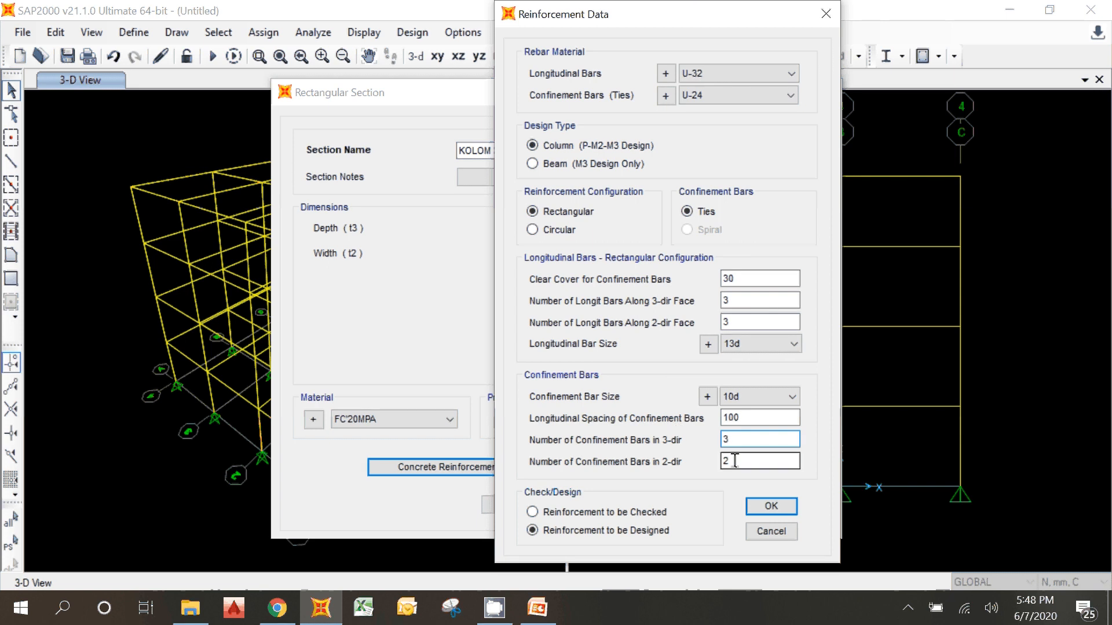
{"action": "key", "text": "BackSpace"}
{"action": "type", "text": "3"}
{"action": "left_click", "coordinate": [771, 507]}
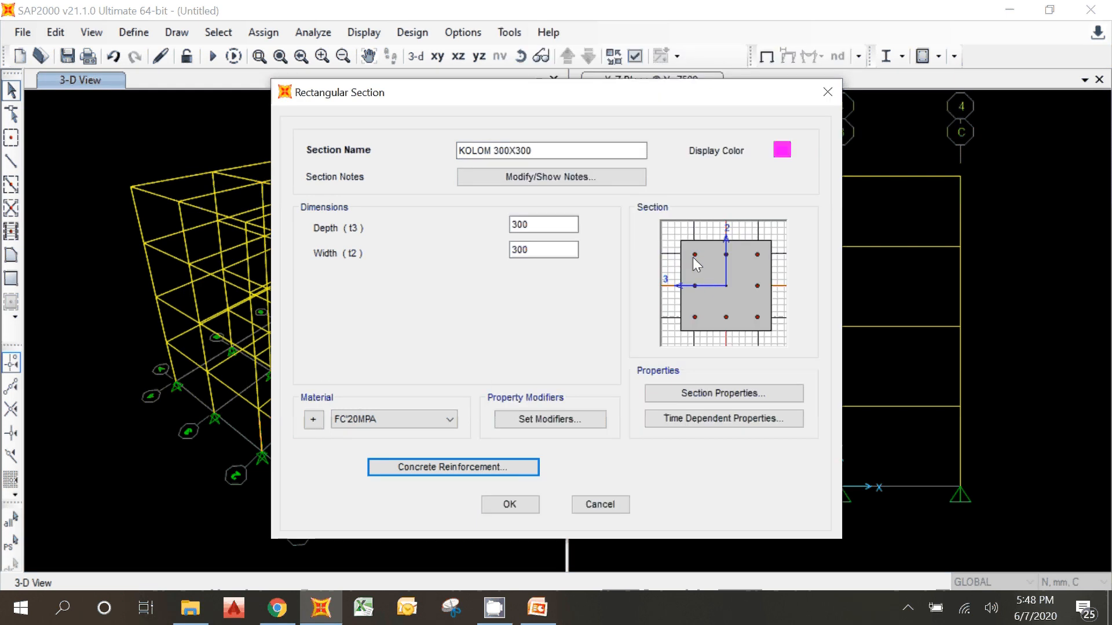
Step: Reopen the column's reinforcement data, try 4 confinement bars in the 3-dir and set the number back to 3
{"action": "left_click", "coordinate": [509, 470]}
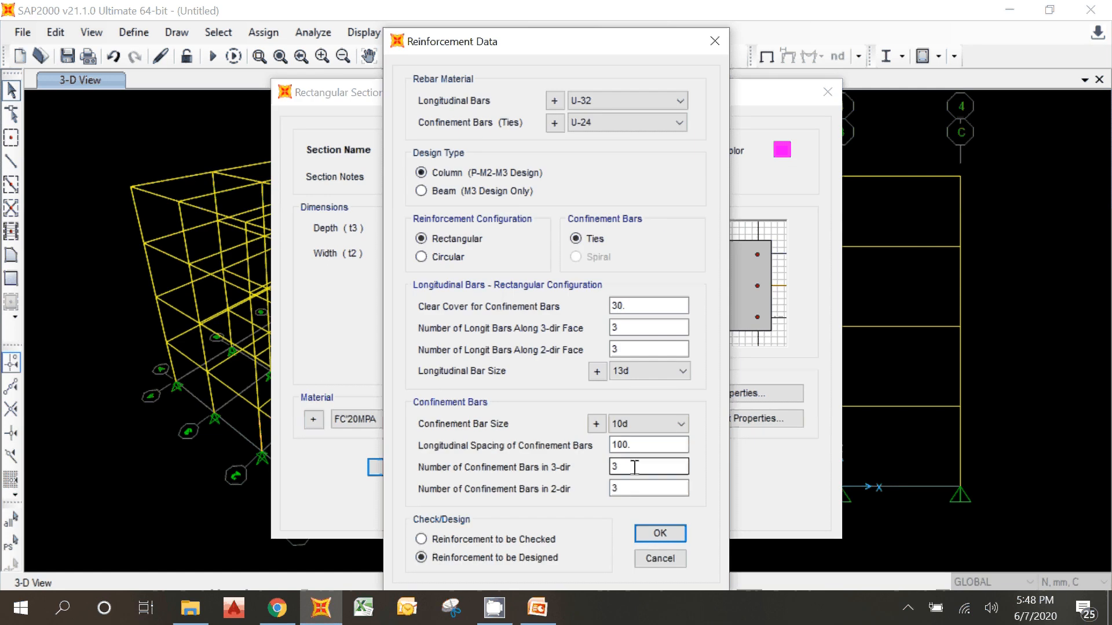
{"action": "left_click_drag", "start_coordinate": [635, 467], "coordinate": [593, 463]}
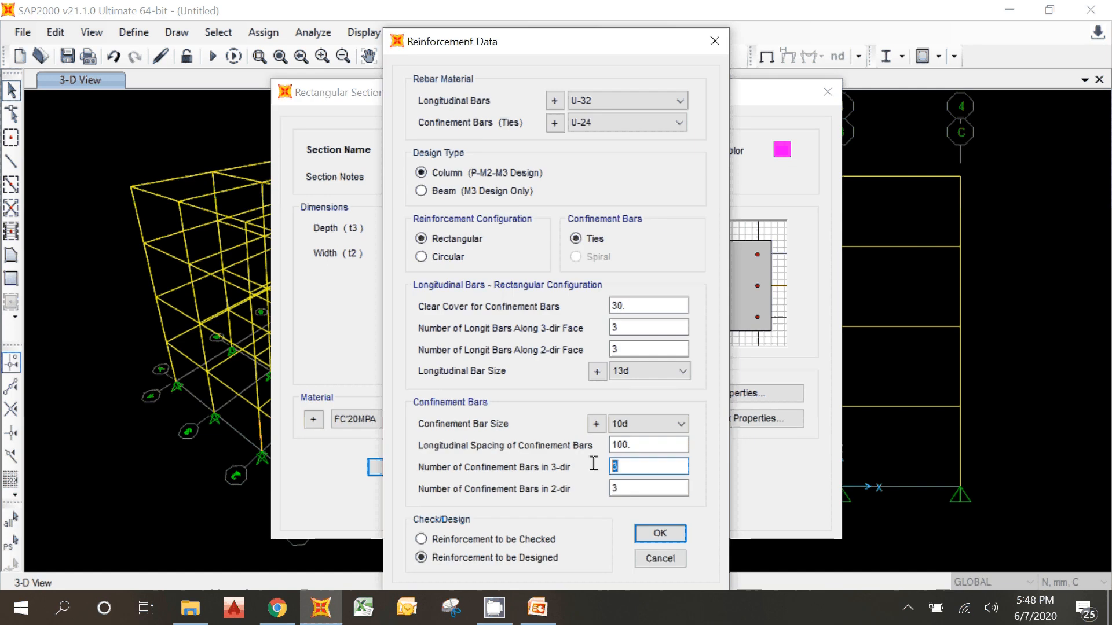
{"action": "type", "text": "4"}
{"action": "left_click_drag", "start_coordinate": [630, 488], "coordinate": [609, 486]}
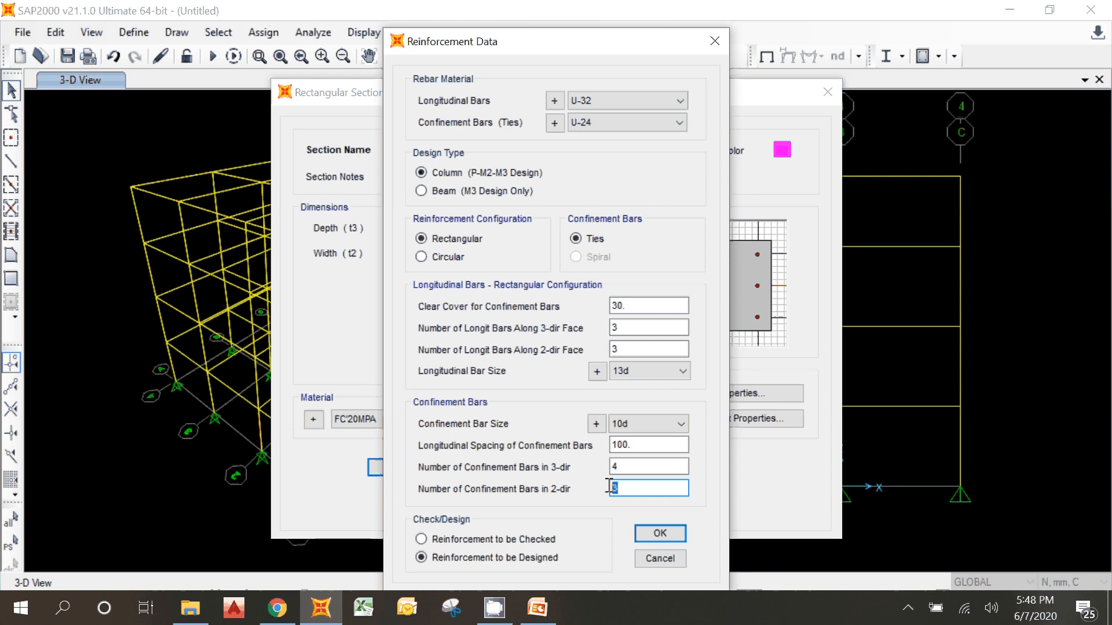
{"action": "key", "text": "shift+Tab"}
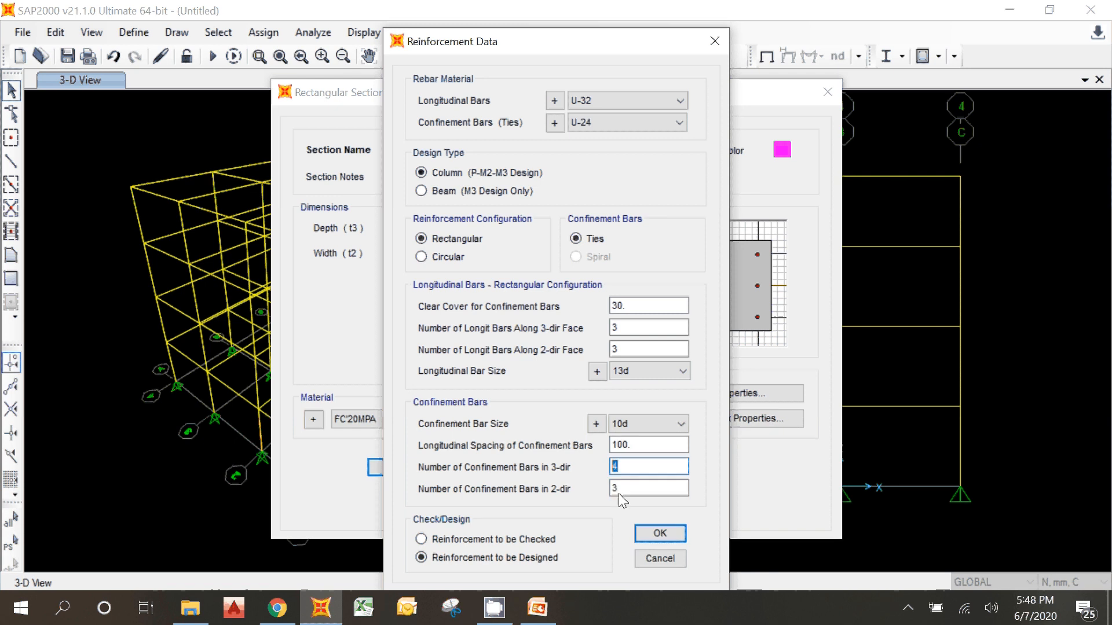
{"action": "type", "text": "3"}
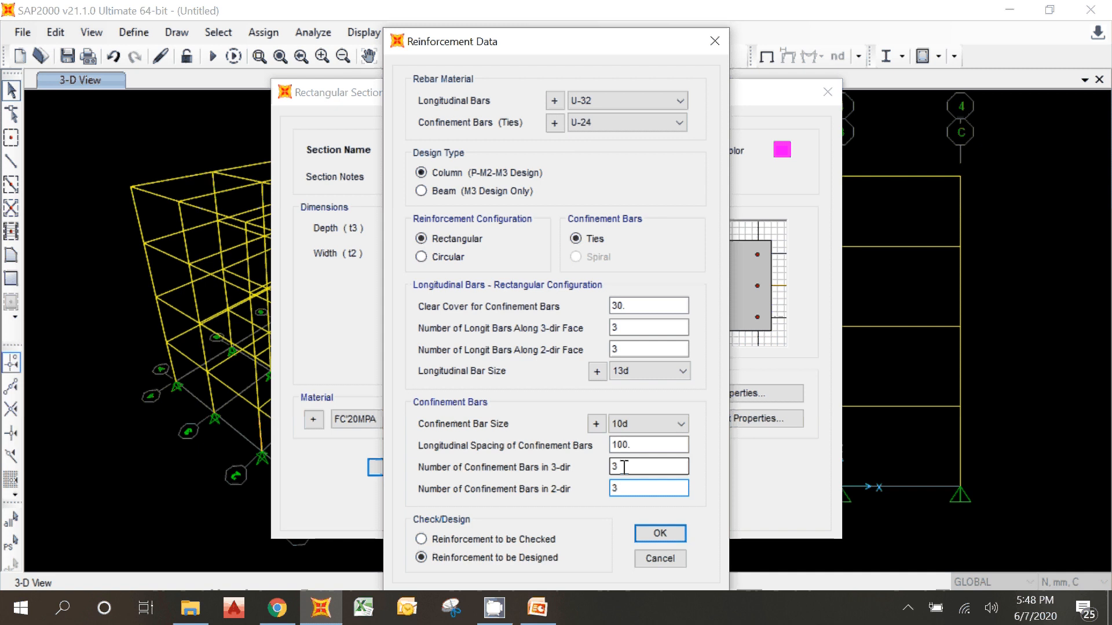
{"action": "left_click", "coordinate": [624, 488]}
{"action": "left_click", "coordinate": [624, 466]}
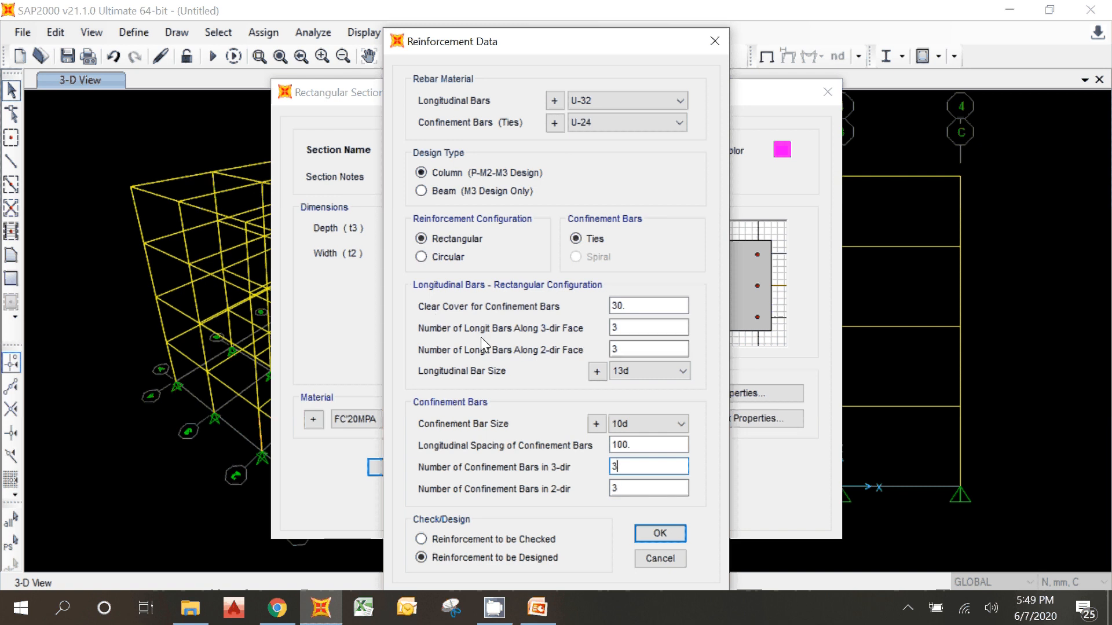
Step: Set the number of longitudinal bars to 4 along both the 3-dir and 2-dir faces and accept the reinforcement data
{"action": "left_click", "coordinate": [630, 326]}
{"action": "left_click_drag", "start_coordinate": [623, 328], "coordinate": [591, 327]}
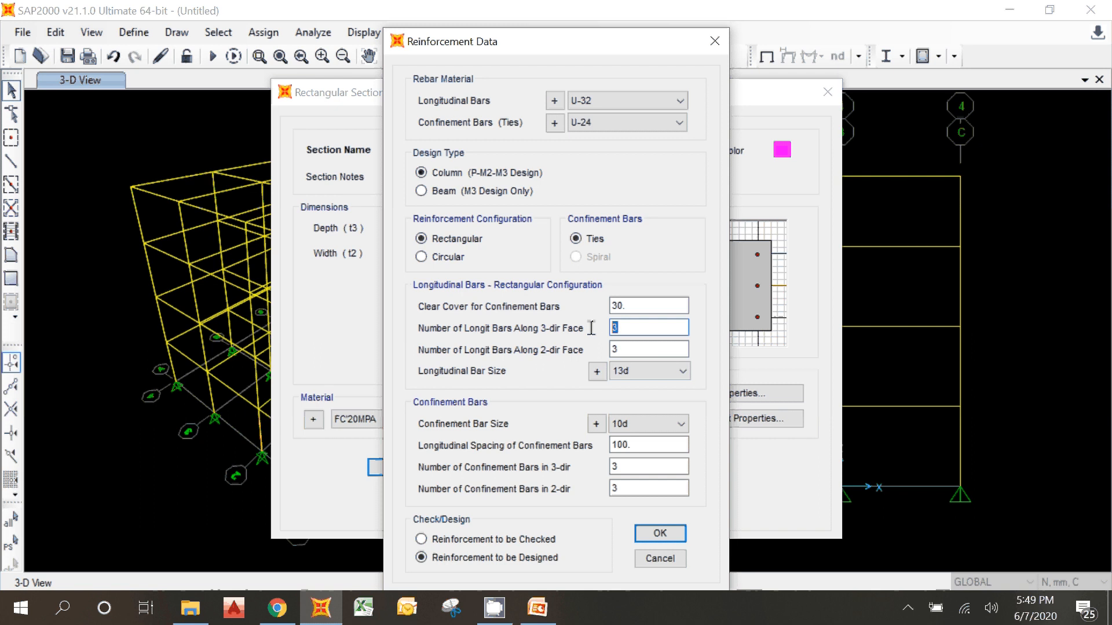
{"action": "type", "text": "4"}
{"action": "key", "text": "Tab"}
{"action": "type", "text": "4"}
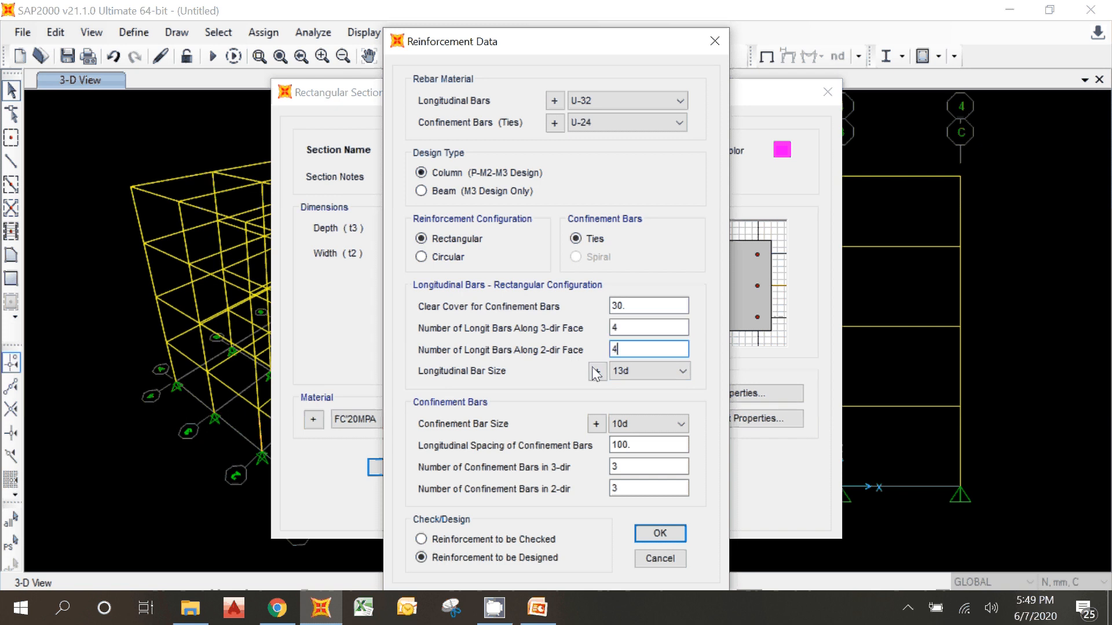
{"action": "left_click", "coordinate": [660, 532]}
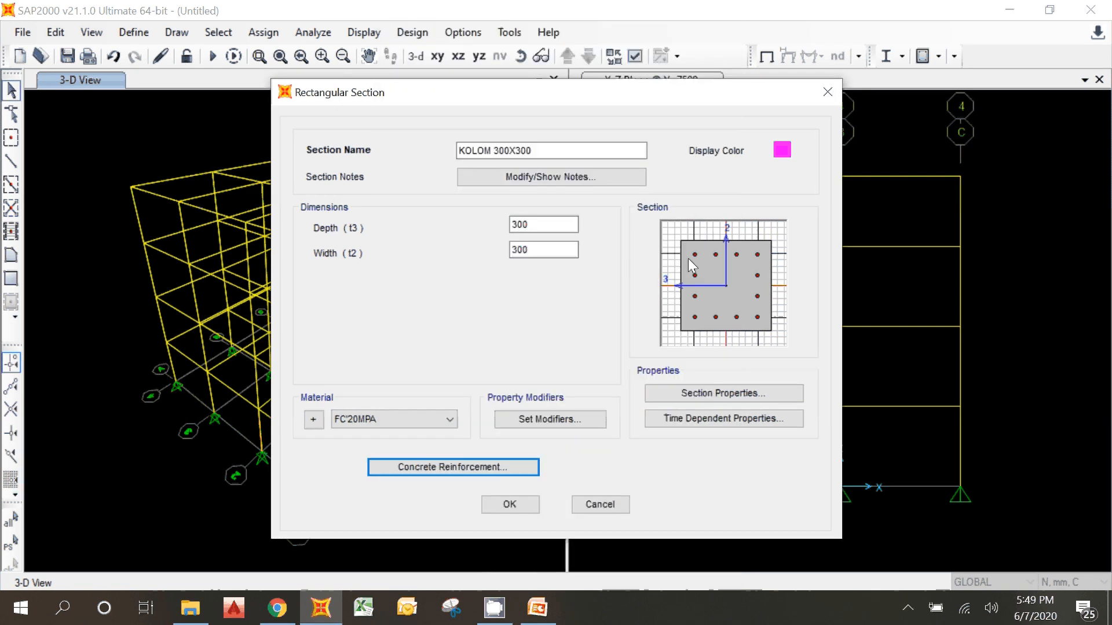
Step: Reopen the column's concrete reinforcement data and set its design option to Reinforcement to be Checked
{"action": "left_click", "coordinate": [479, 468]}
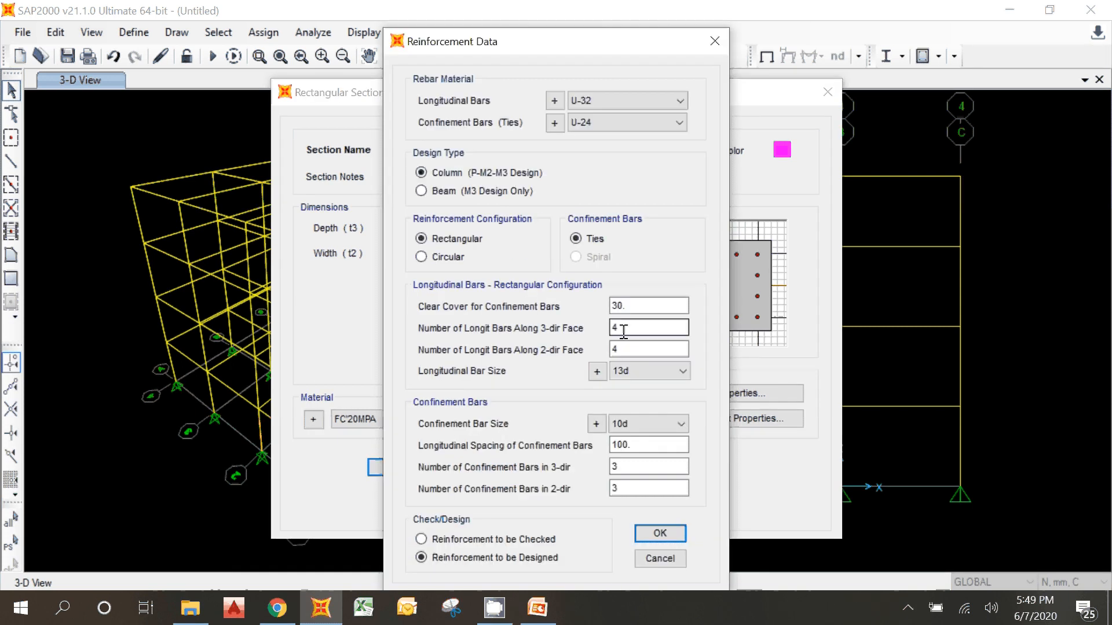
{"action": "key", "text": "Tab"}
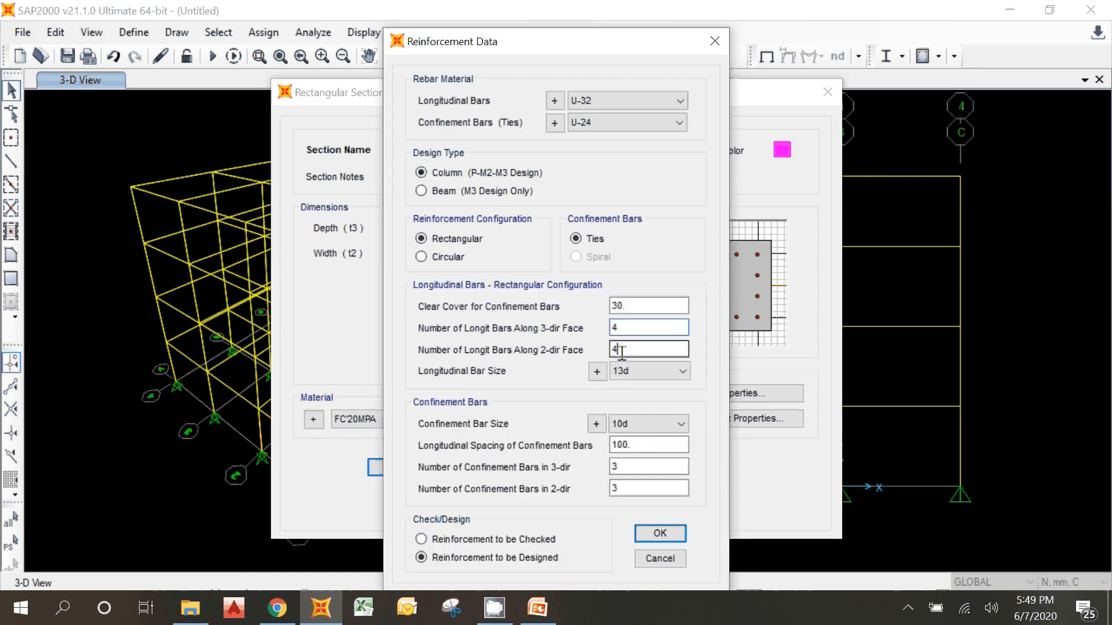
{"action": "left_click", "coordinate": [624, 307]}
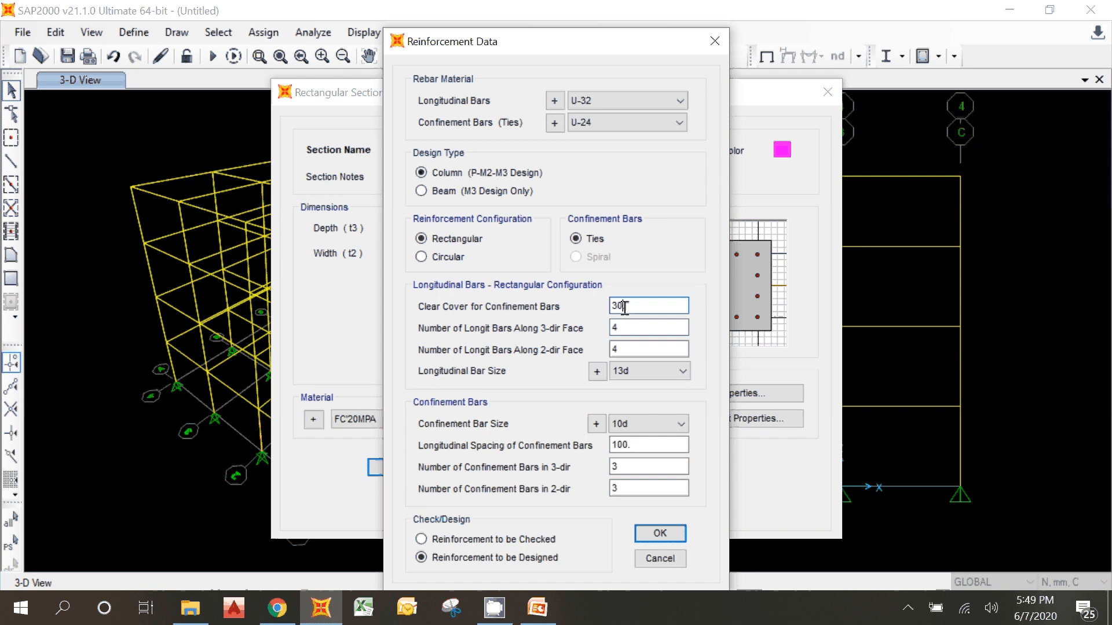
{"action": "left_click", "coordinate": [467, 540]}
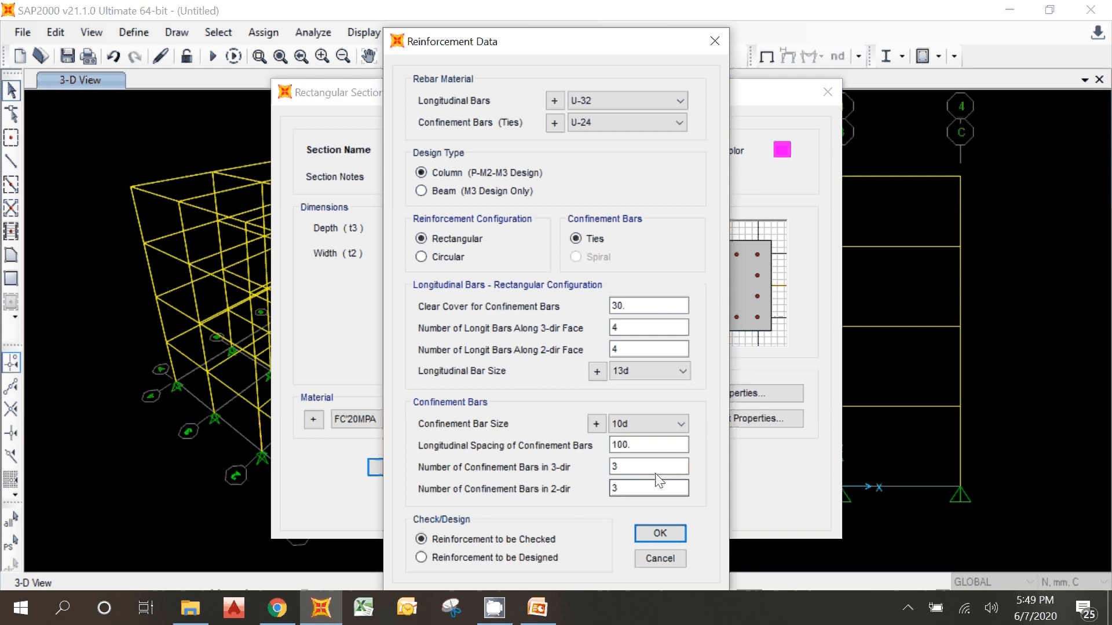
Step: Set the column's confinement bars to 2 in both the 3-dir and the 2-dir and accept the reinforcement data
{"action": "left_click_drag", "start_coordinate": [648, 469], "coordinate": [538, 467]}
{"action": "type", "text": "2"}
{"action": "double_click", "coordinate": [625, 488]}
{"action": "type", "text": "2"}
{"action": "left_click", "coordinate": [629, 466]}
{"action": "left_click_drag", "start_coordinate": [556, 45], "coordinate": [578, 0]}
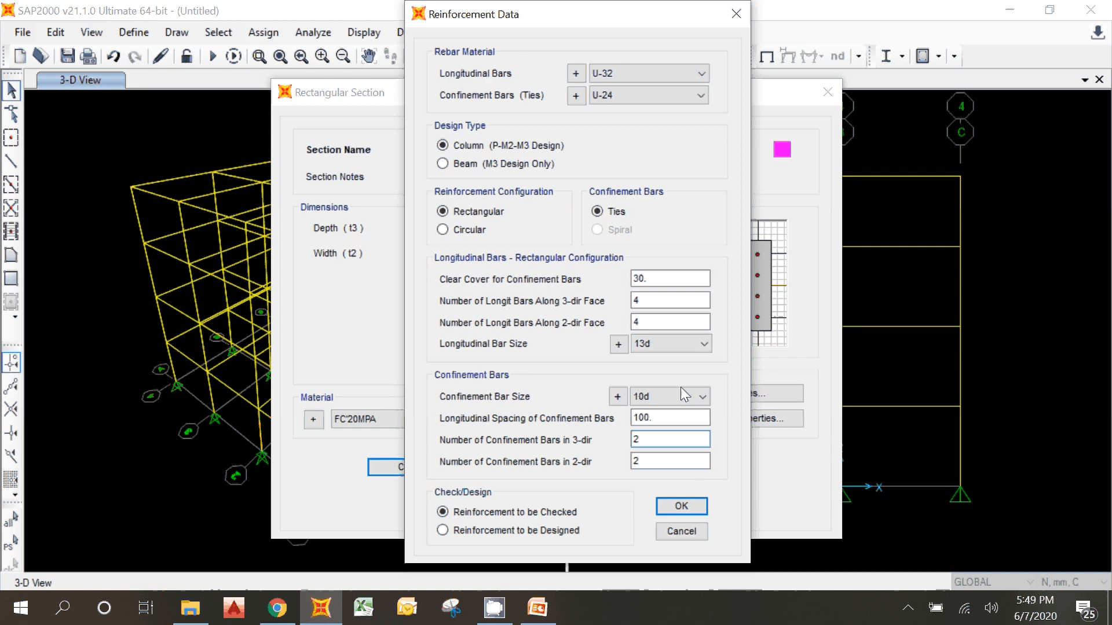
{"action": "left_click", "coordinate": [684, 505]}
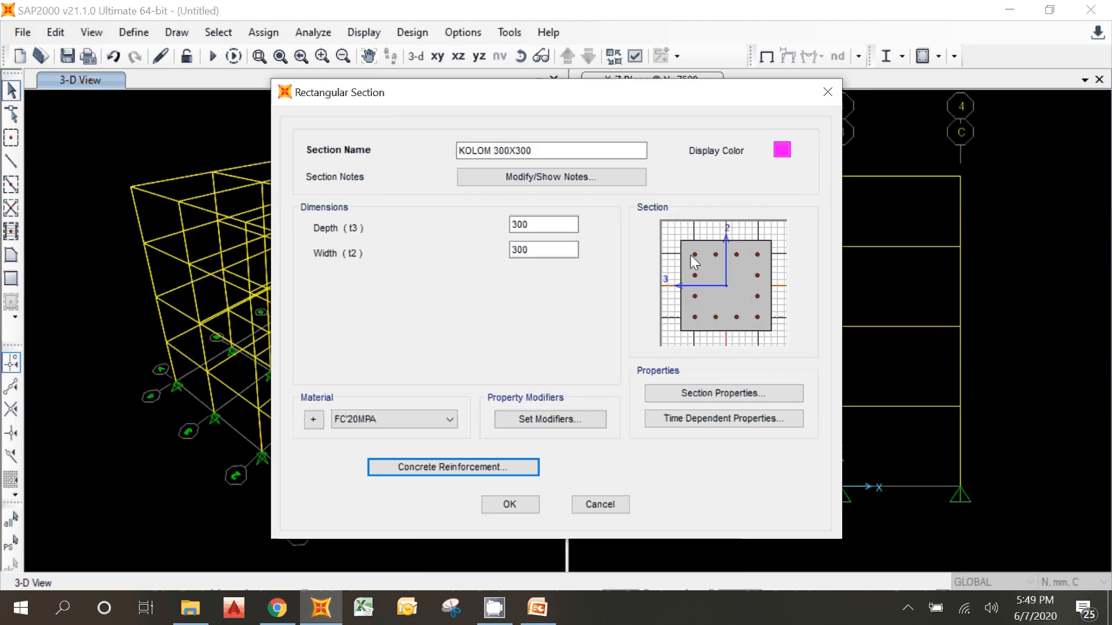
Step: Accept the KOLOM 300X300 section and close the frame property definitions
{"action": "left_click", "coordinate": [507, 504]}
{"action": "left_click", "coordinate": [407, 200]}
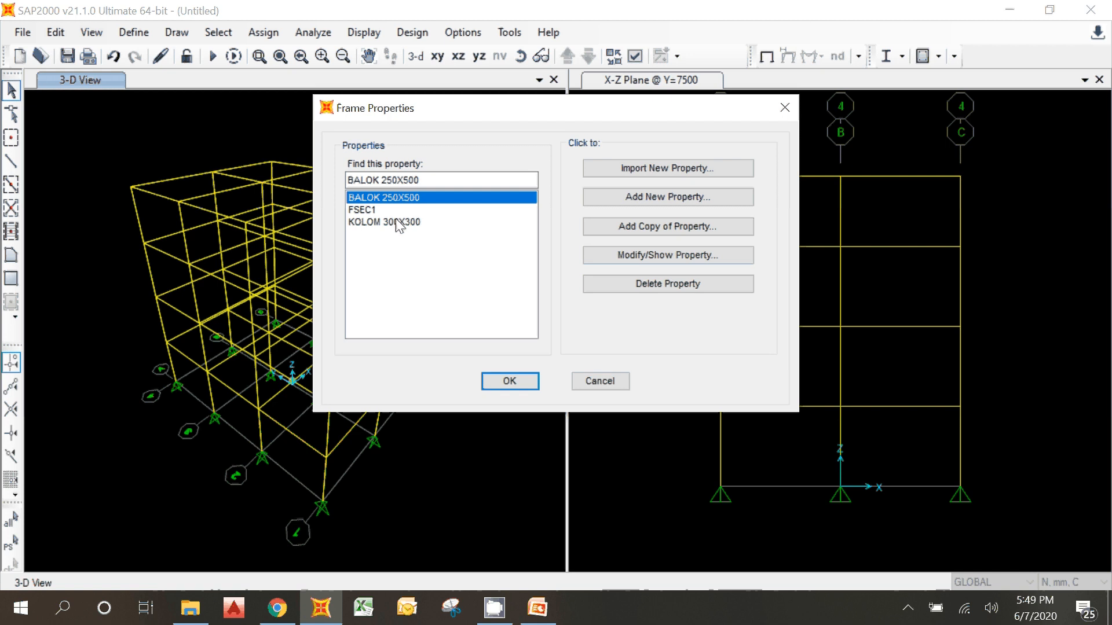
{"action": "left_click", "coordinate": [400, 221]}
{"action": "left_click", "coordinate": [508, 383]}
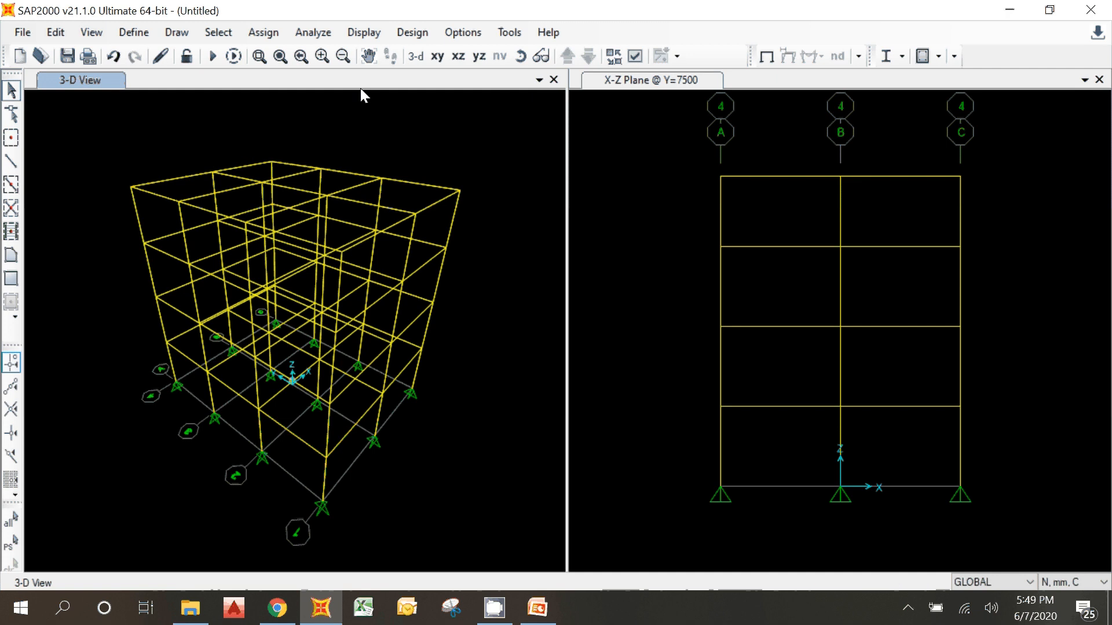
Step: Select all beams in the X-Y planes at Z=4000 and Z=8000
{"action": "left_click", "coordinate": [433, 56]}
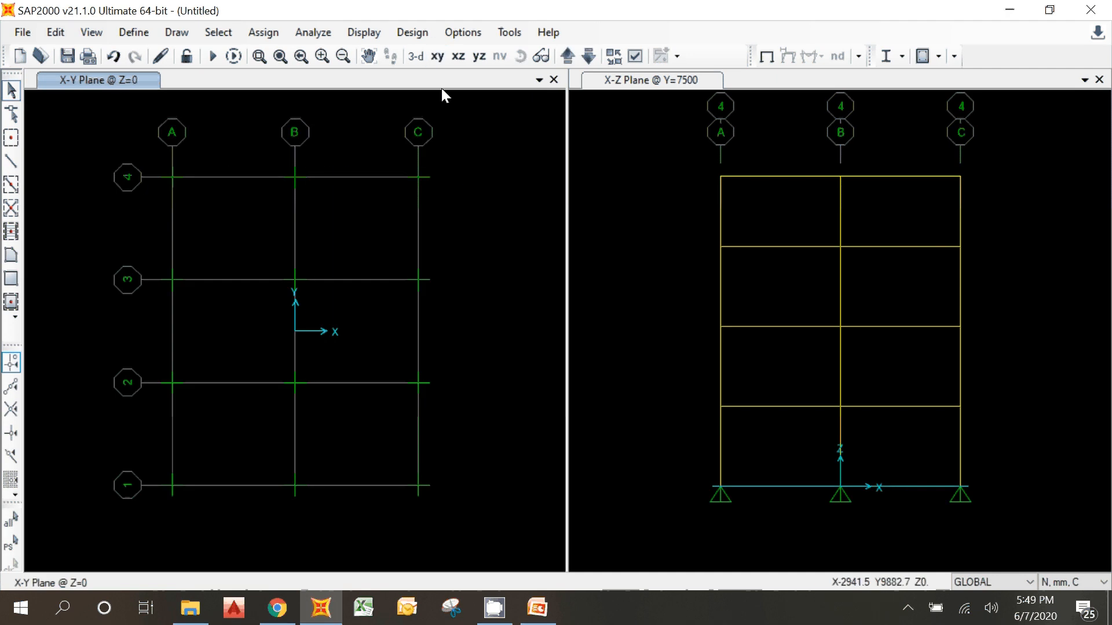
{"action": "left_click", "coordinate": [565, 56]}
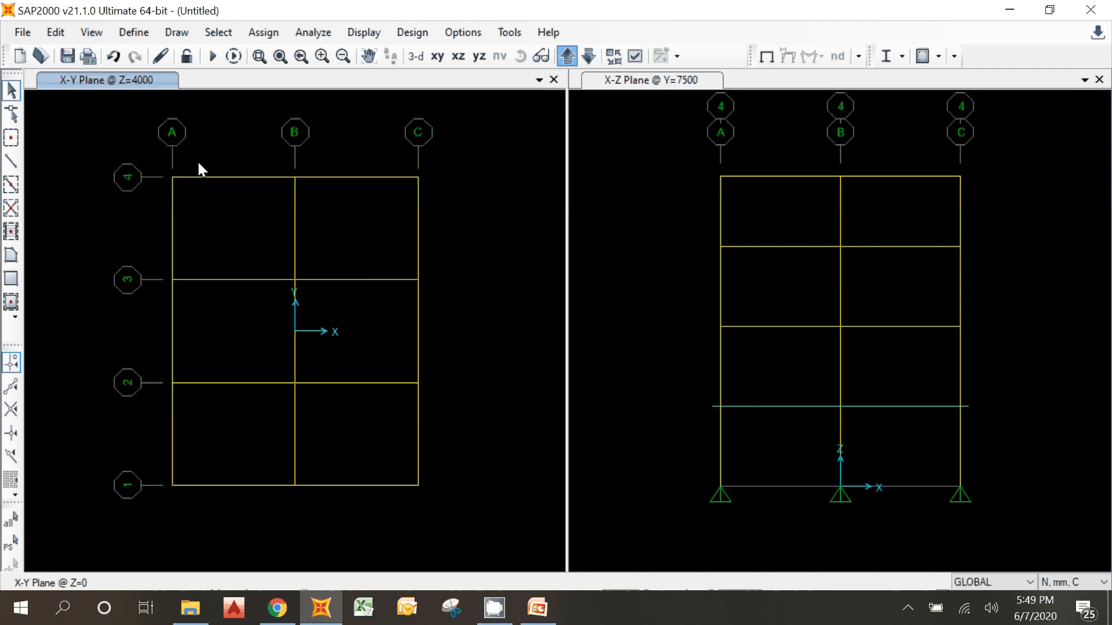
{"action": "left_click_drag", "start_coordinate": [117, 149], "coordinate": [476, 489]}
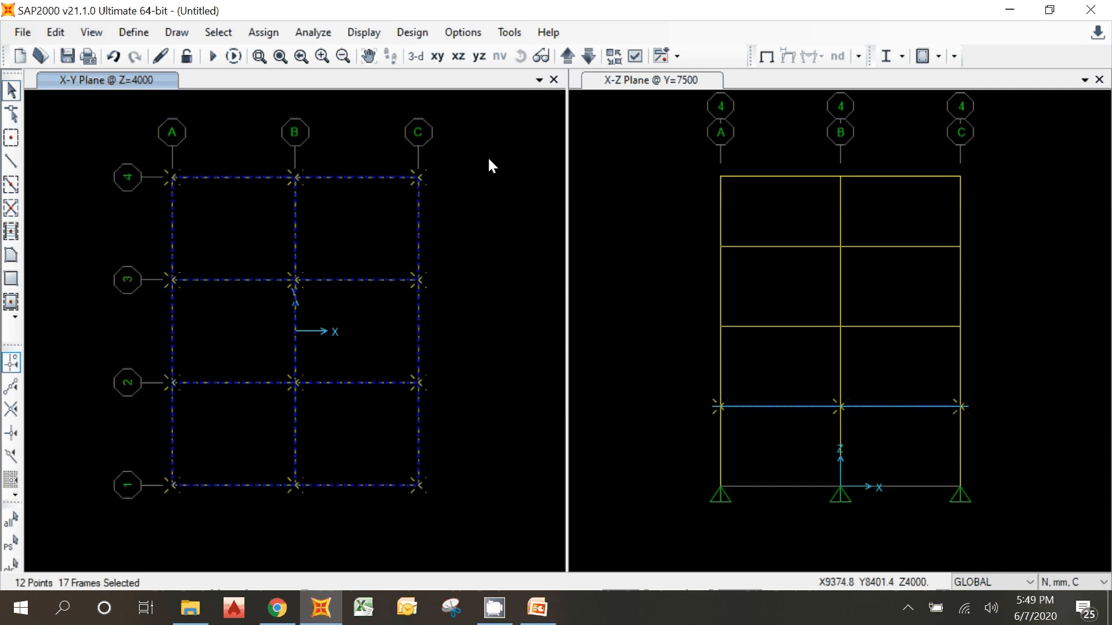
{"action": "left_click", "coordinate": [565, 56]}
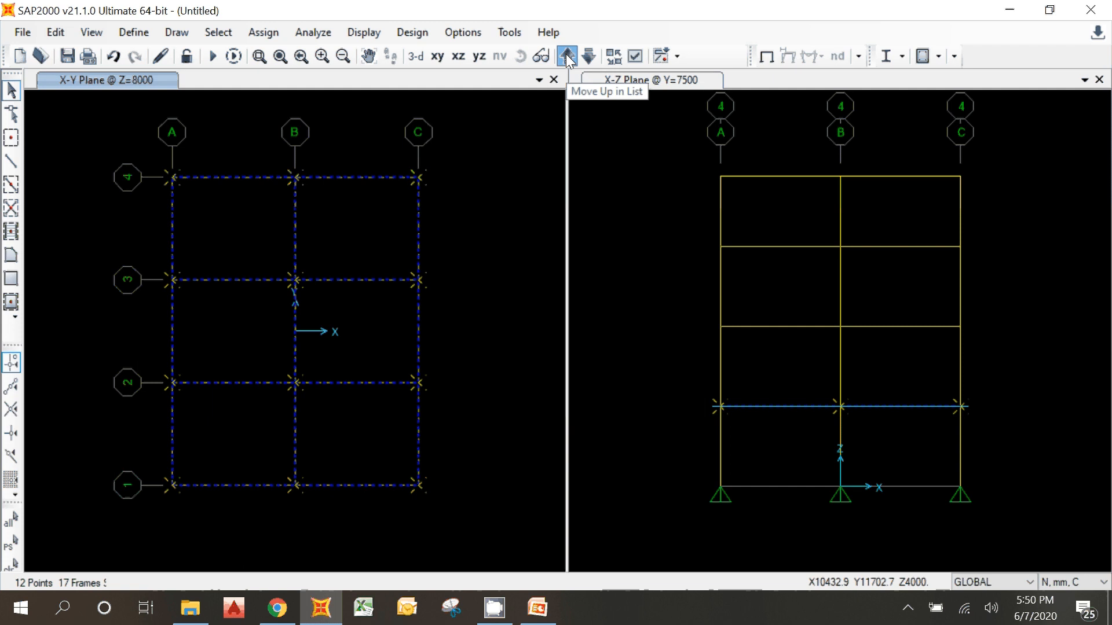
{"action": "left_click_drag", "start_coordinate": [119, 140], "coordinate": [467, 508]}
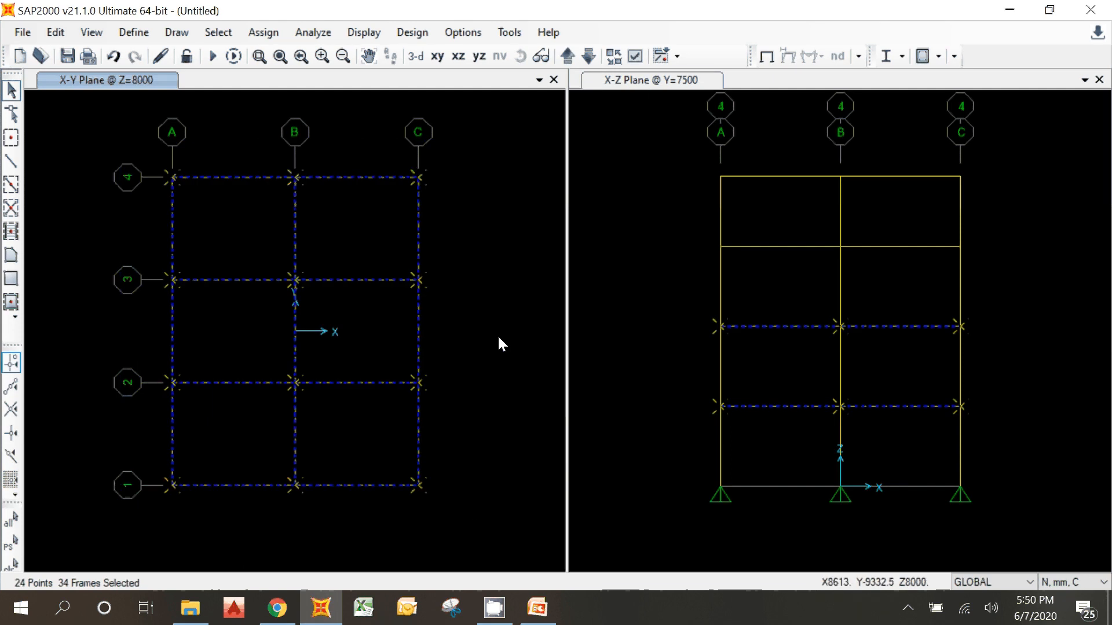
Step: Add all beams in the X-Y planes at Z=12000 and Z=15500 to the selection
{"action": "left_click", "coordinate": [566, 56]}
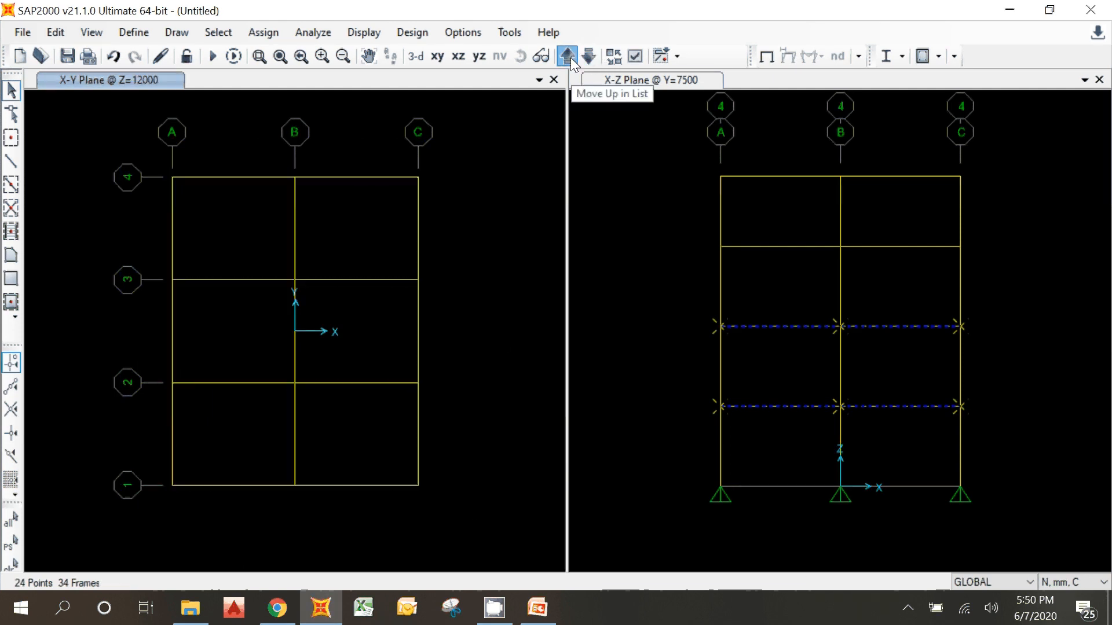
{"action": "left_click_drag", "start_coordinate": [100, 130], "coordinate": [486, 536]}
{"action": "left_click", "coordinate": [566, 57]}
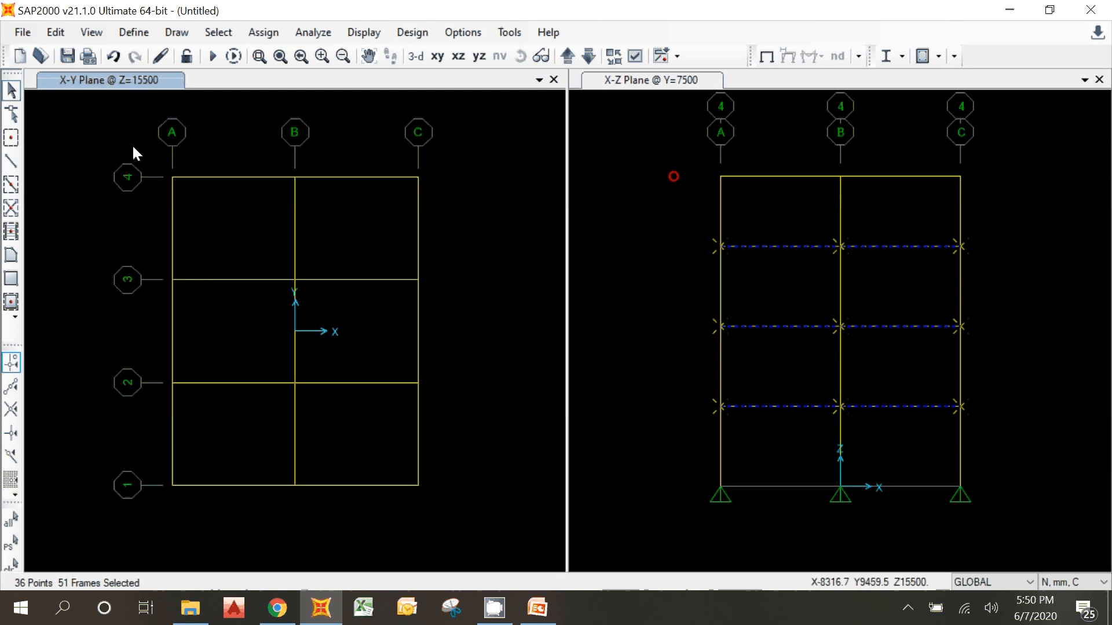
{"action": "left_click_drag", "start_coordinate": [135, 153], "coordinate": [455, 517]}
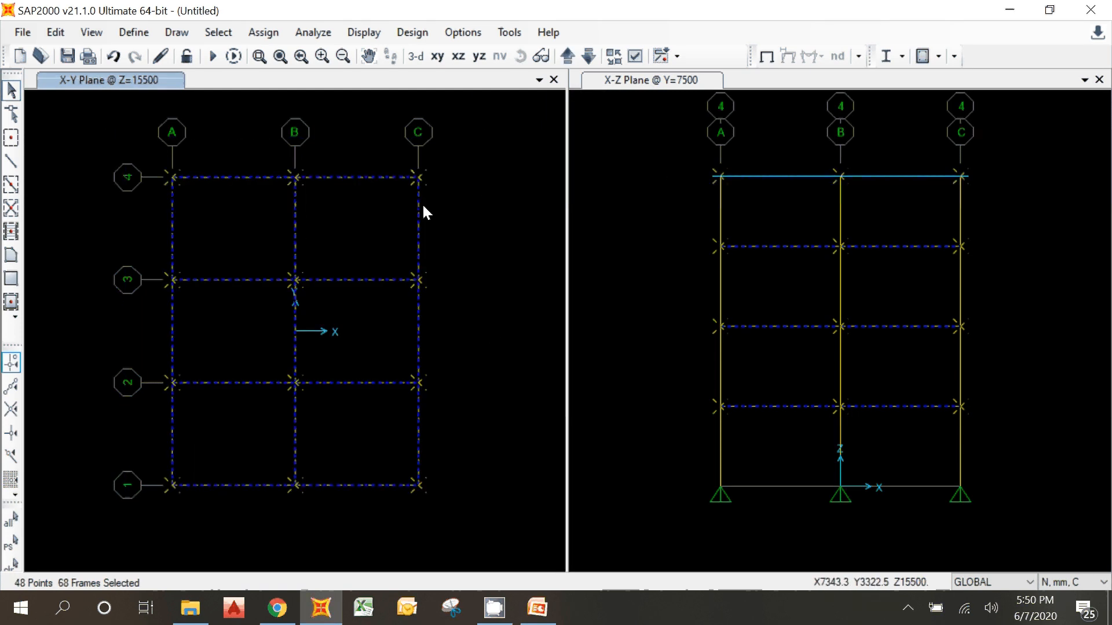
Step: Show the whole frame in 3-D and assign the BALOK 250X500 section to all selected beams
{"action": "left_click", "coordinate": [415, 56]}
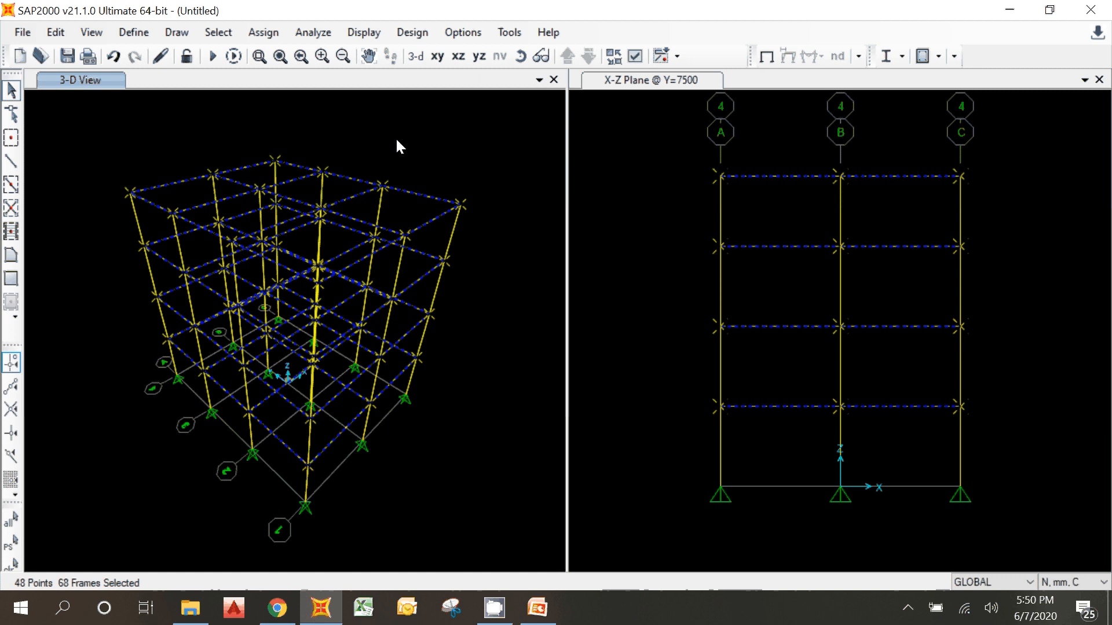
{"action": "left_click", "coordinate": [263, 32]}
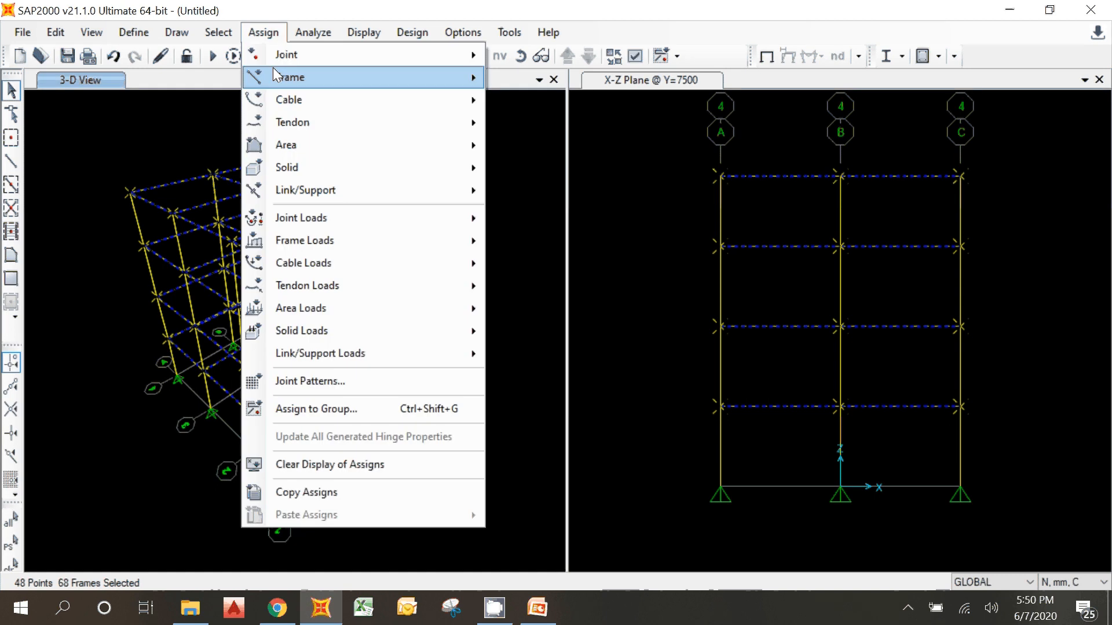
{"action": "left_click", "coordinate": [270, 38]}
{"action": "left_click", "coordinate": [268, 33]}
{"action": "mouse_move", "coordinate": [265, 78]}
{"action": "left_click", "coordinate": [533, 88]}
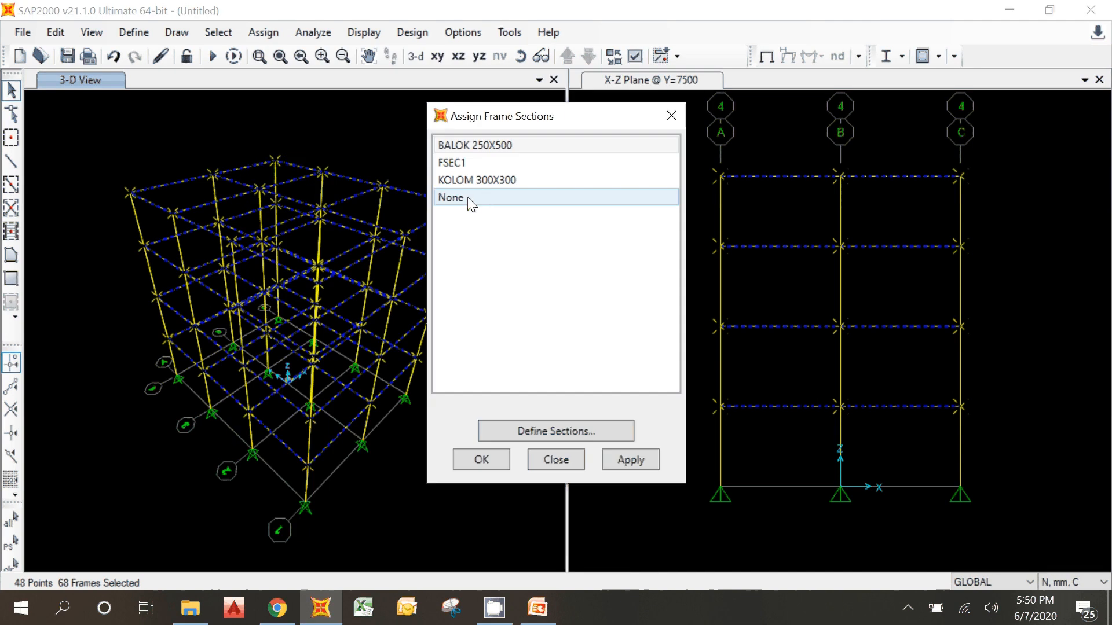
{"action": "left_click", "coordinate": [479, 146]}
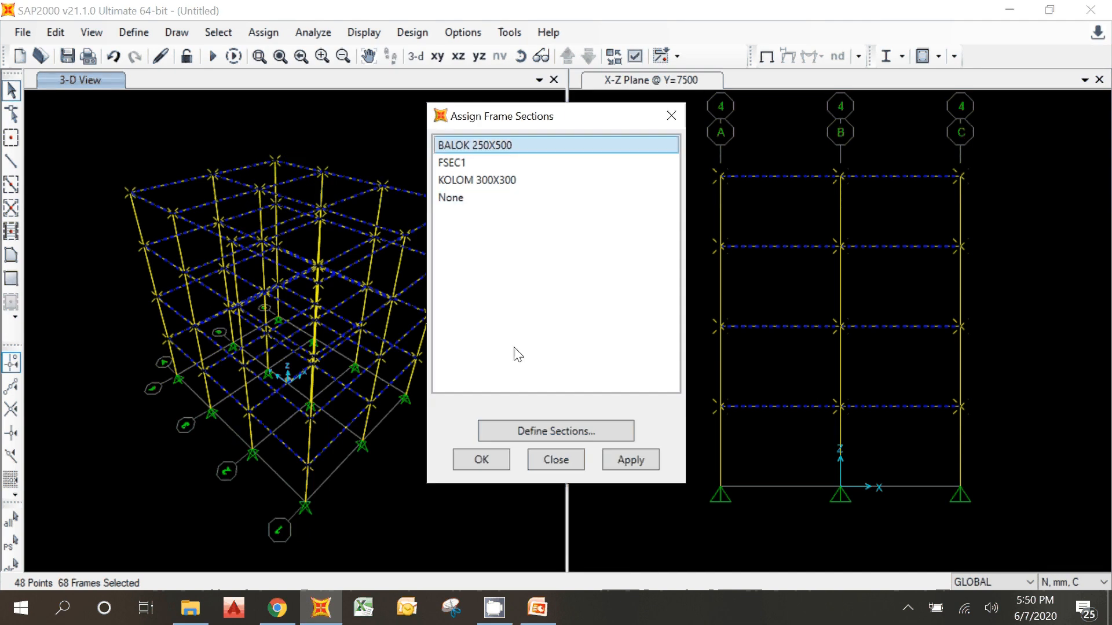
{"action": "left_click", "coordinate": [630, 463]}
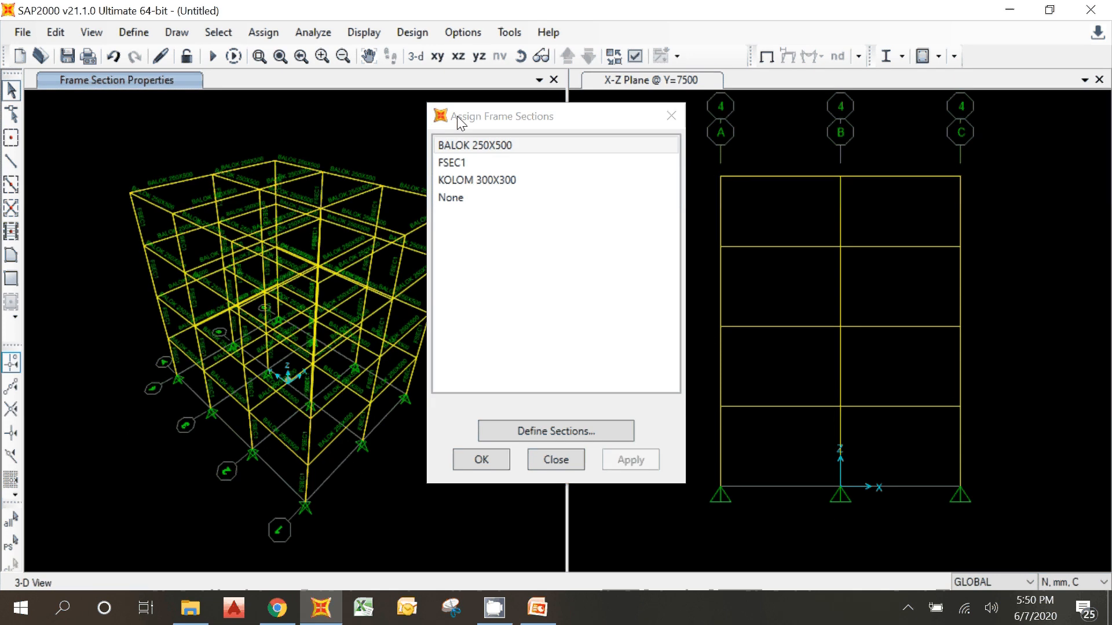
Step: Move the section assignment window clear of the model and select the top-storey columns in the Y-Z plane at X=6000
{"action": "left_click_drag", "start_coordinate": [460, 123], "coordinate": [612, 156]}
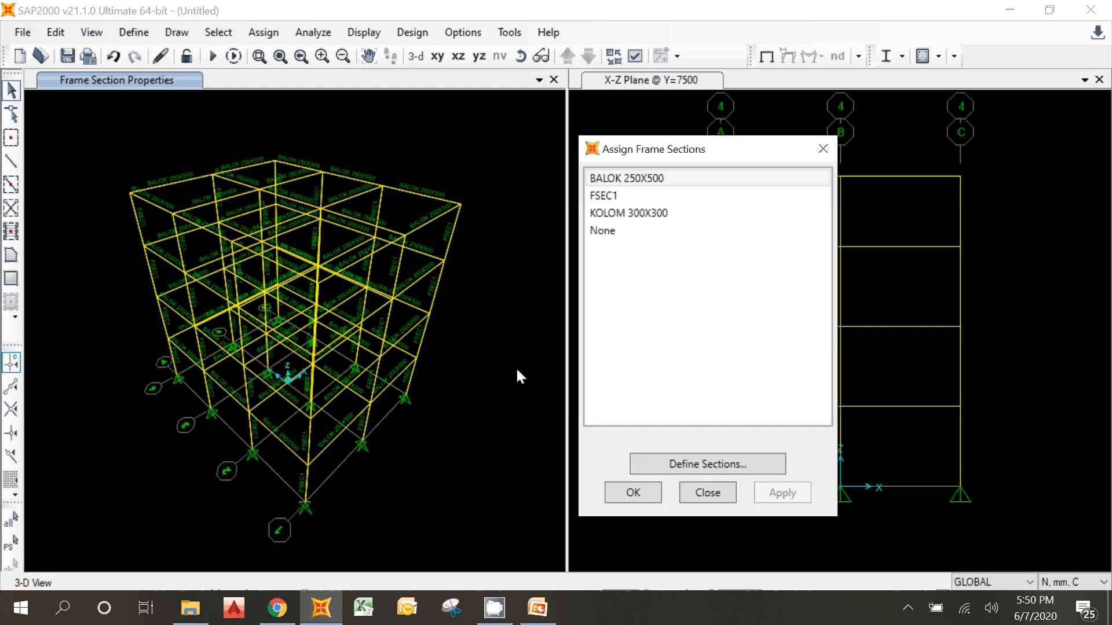
{"action": "left_click", "coordinate": [382, 131]}
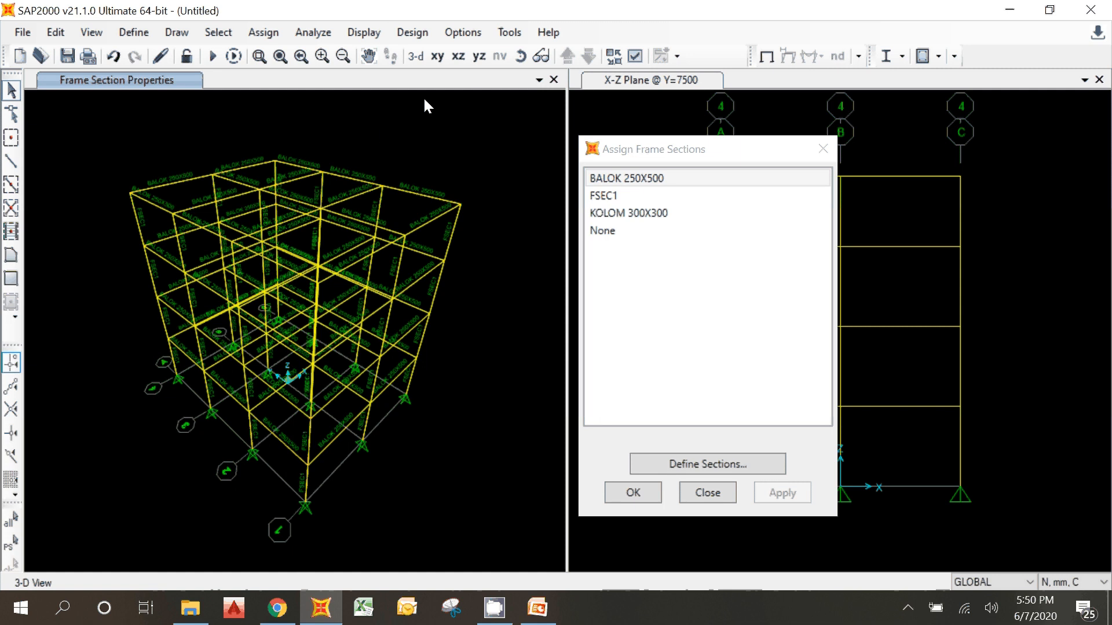
{"action": "left_click_drag", "start_coordinate": [616, 154], "coordinate": [457, 166]}
{"action": "left_click_drag", "start_coordinate": [570, 174], "coordinate": [821, 197]}
{"action": "left_click", "coordinate": [468, 81]}
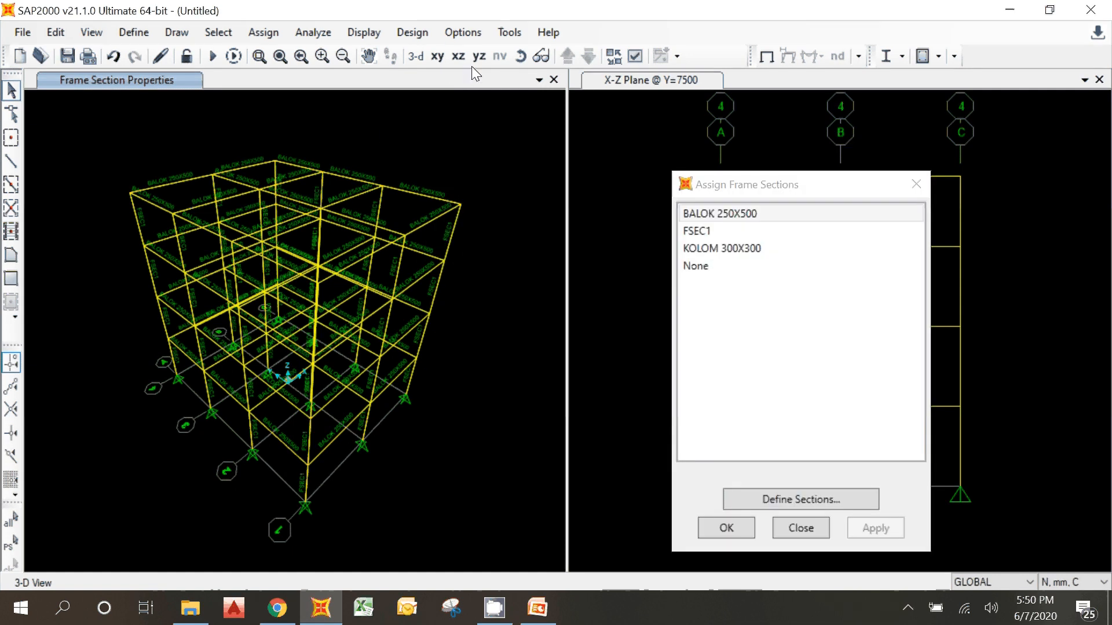
{"action": "left_click", "coordinate": [458, 59]}
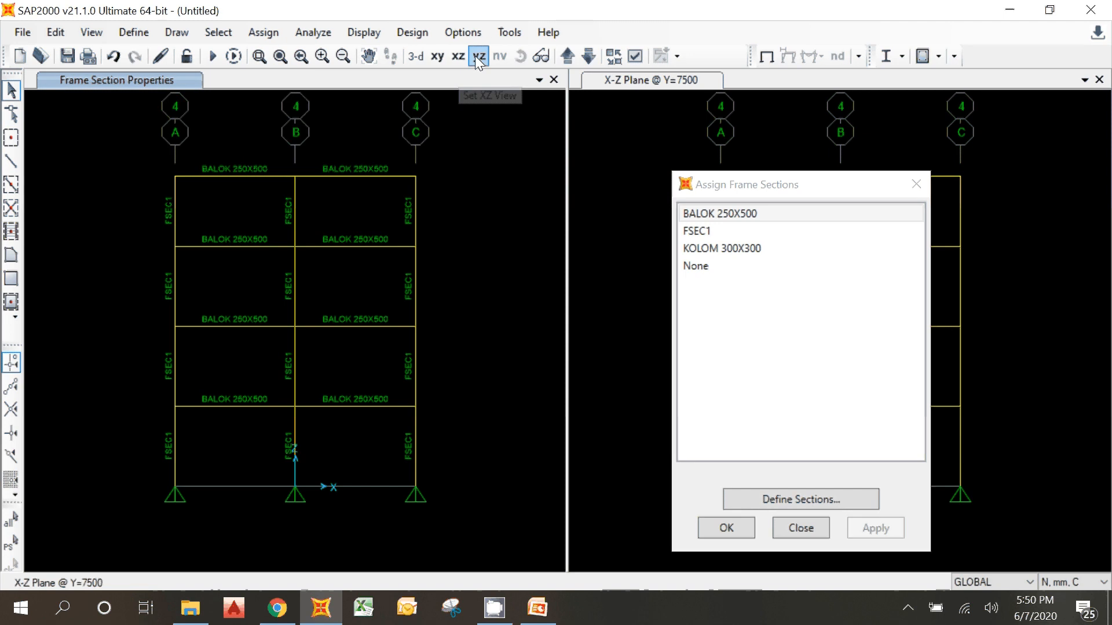
{"action": "left_click", "coordinate": [476, 58]}
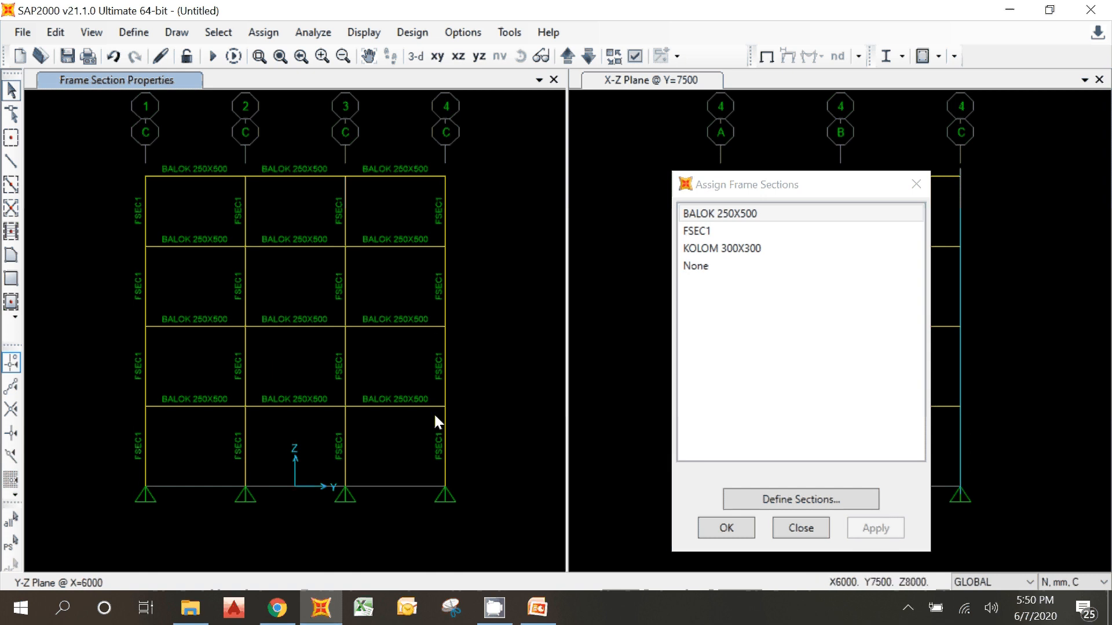
{"action": "left_click_drag", "start_coordinate": [489, 222], "coordinate": [55, 215]}
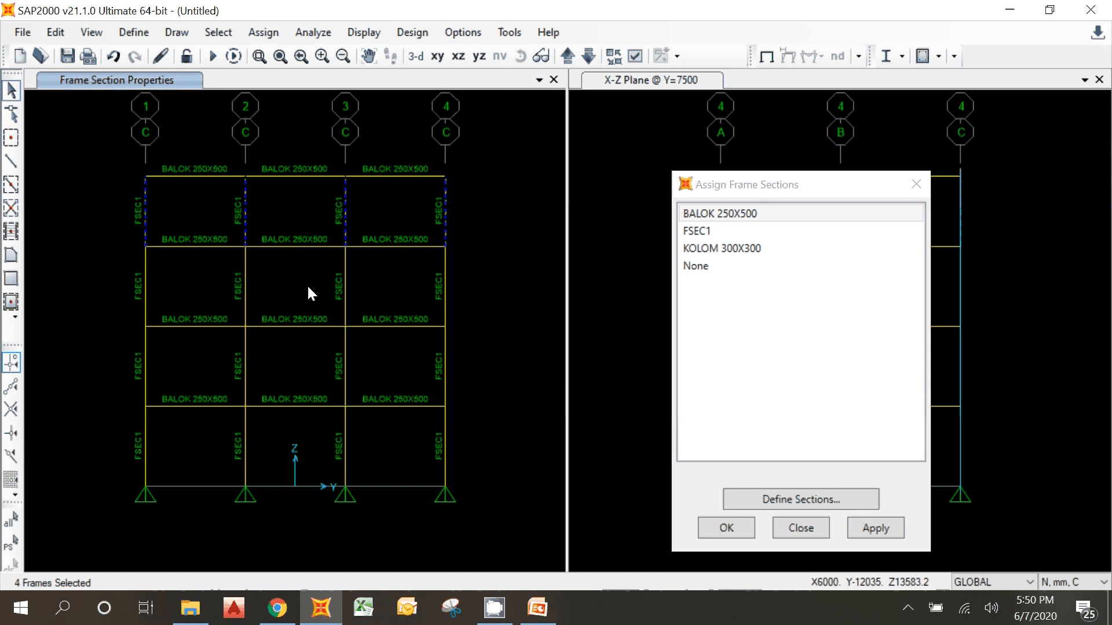
Step: Turn on perspective and add all columns of the two middle storeys across the whole building to the selection
{"action": "left_click", "coordinate": [540, 56]}
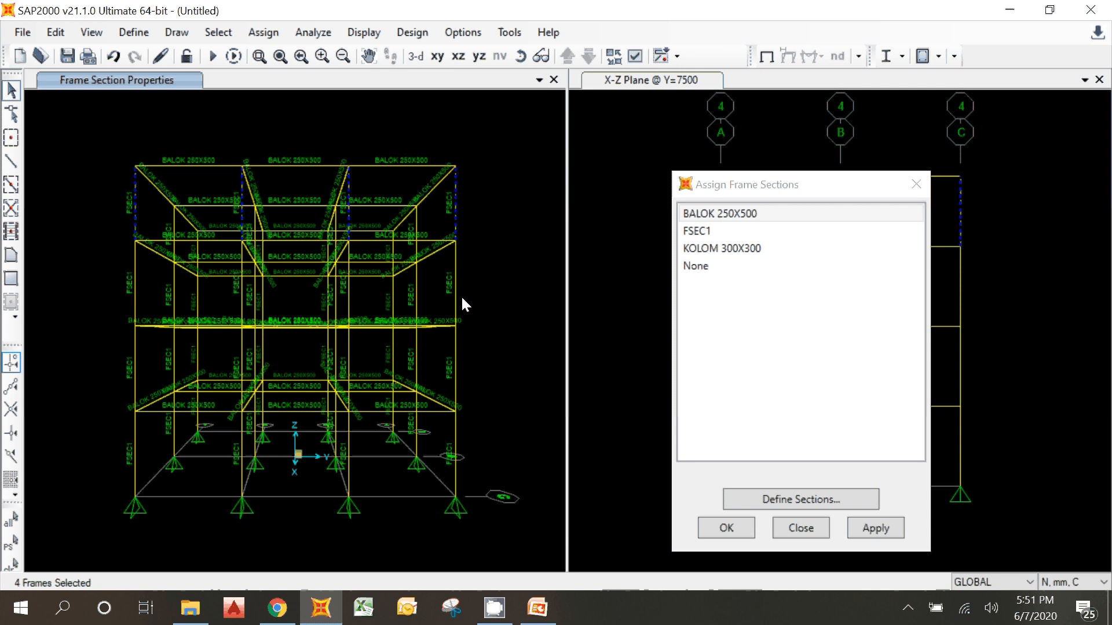
{"action": "left_click", "coordinate": [415, 225]}
{"action": "left_click_drag", "start_coordinate": [472, 302], "coordinate": [85, 295]}
{"action": "left_click_drag", "start_coordinate": [475, 347], "coordinate": [67, 354]}
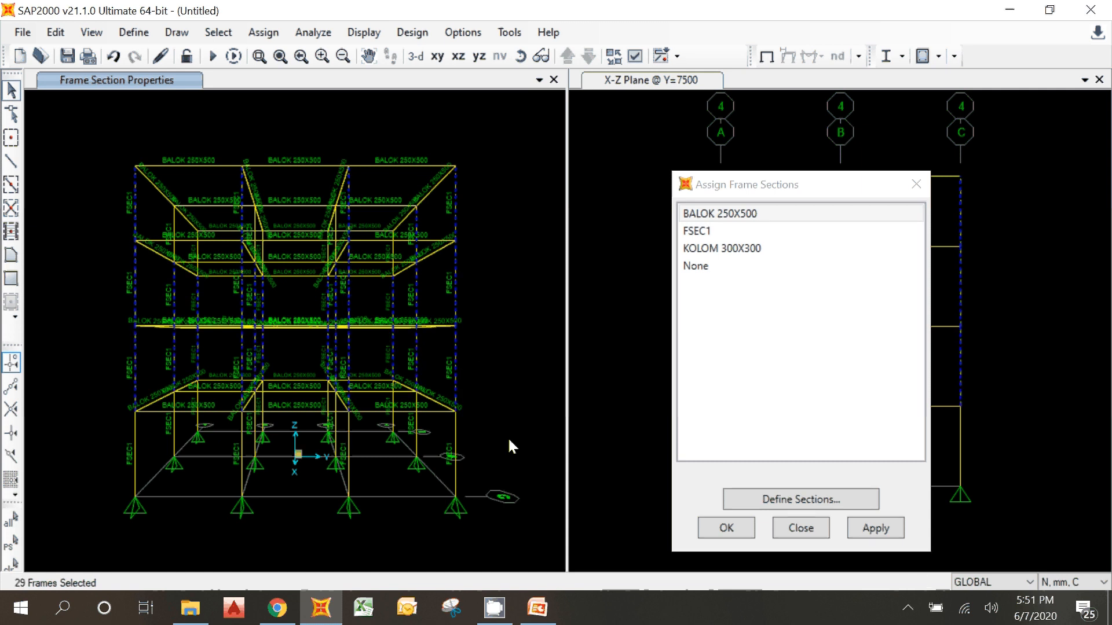
Step: Add the ground-storey columns to the selection individually in the perspective view
{"action": "left_click", "coordinate": [406, 436]}
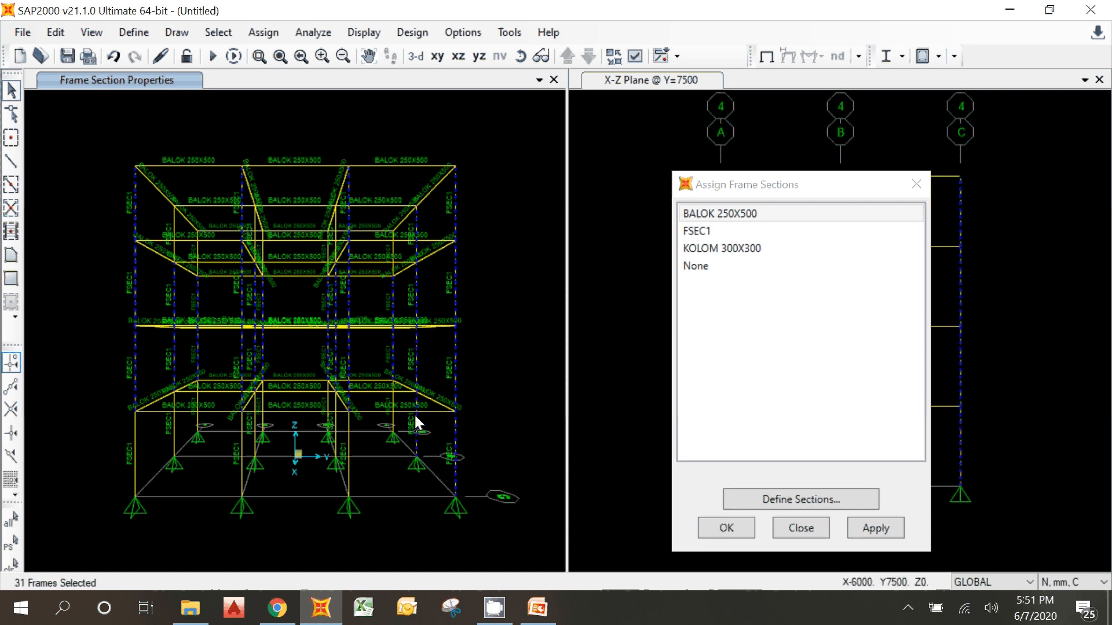
{"action": "left_click", "coordinate": [334, 426]}
{"action": "left_click", "coordinate": [248, 428]}
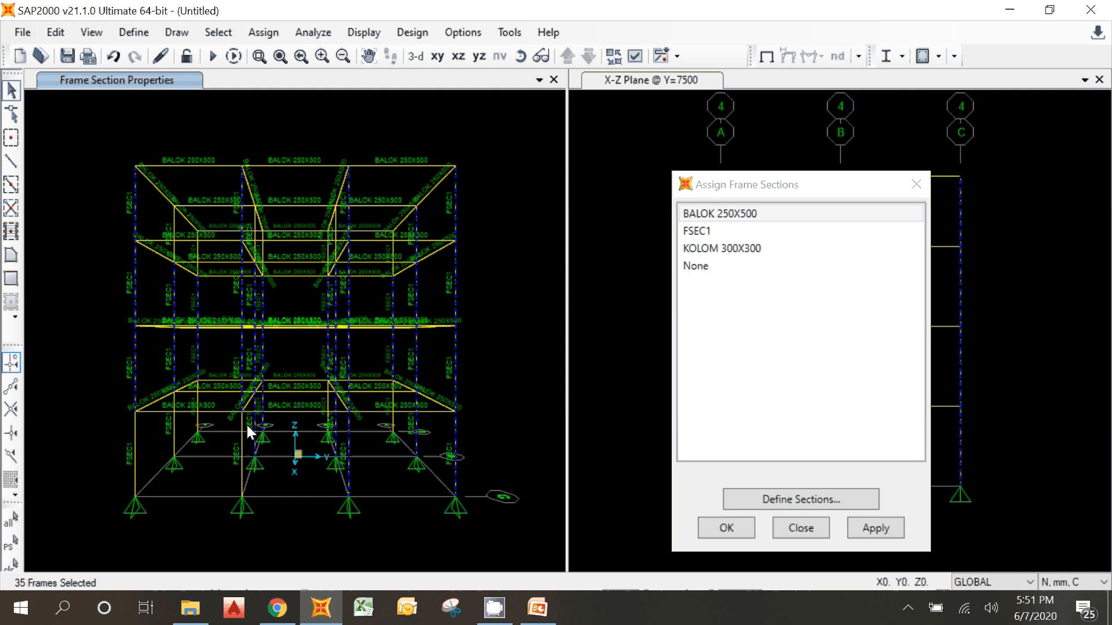
{"action": "left_click", "coordinate": [195, 417]}
{"action": "left_click", "coordinate": [170, 427]}
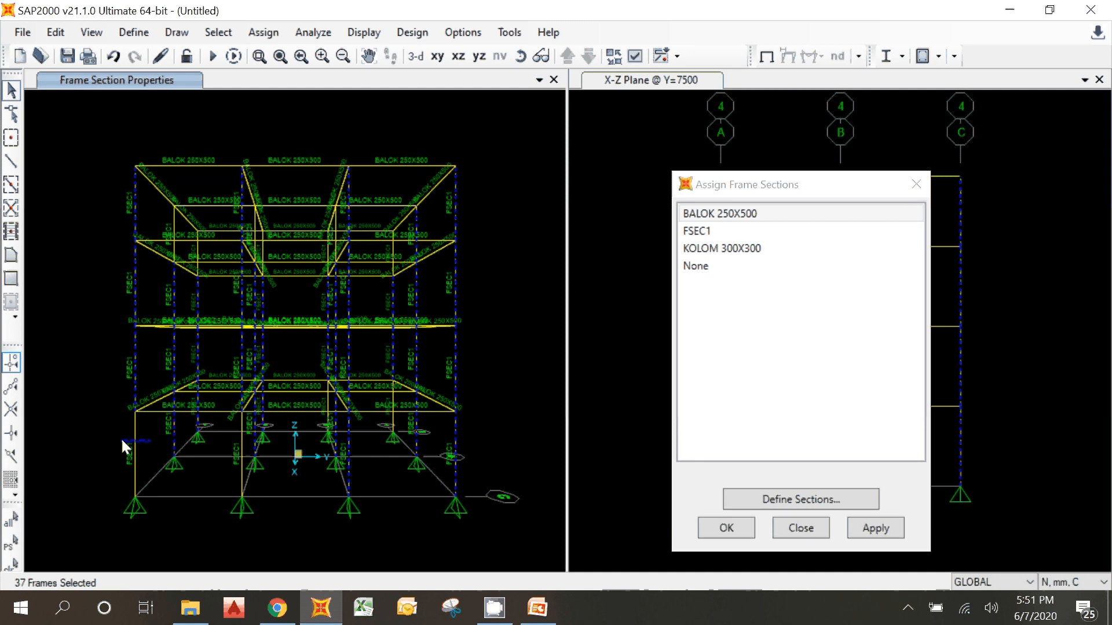
{"action": "left_click", "coordinate": [123, 441]}
{"action": "left_click", "coordinate": [242, 474]}
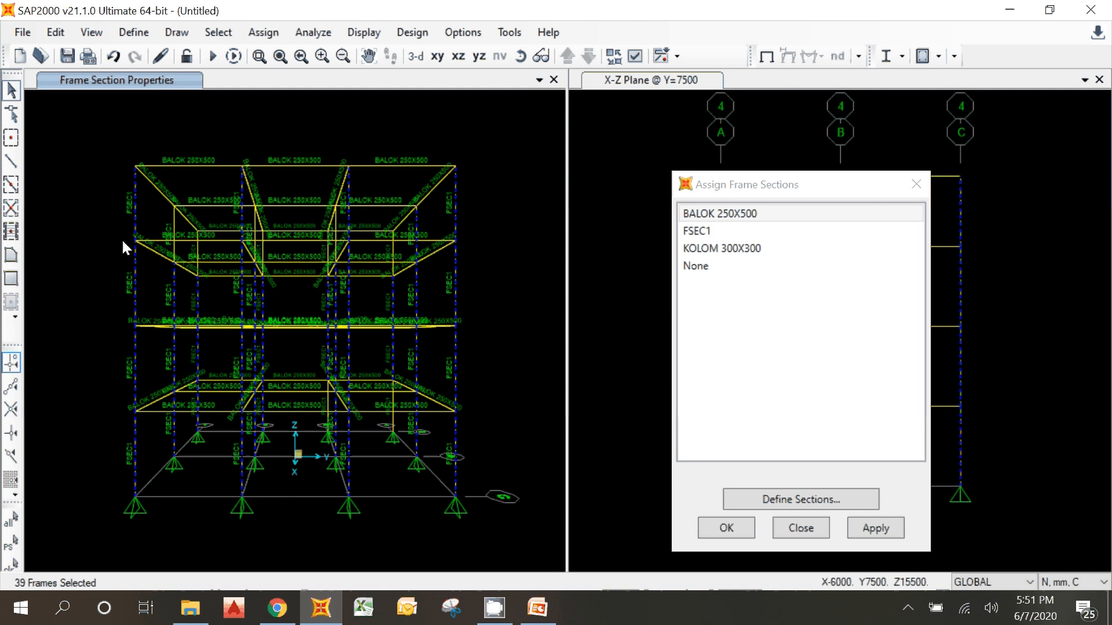
Step: Turn off perspective and add the columns still unselected in the Y-Z planes at X=-6000 and X=0
{"action": "left_click", "coordinate": [541, 57]}
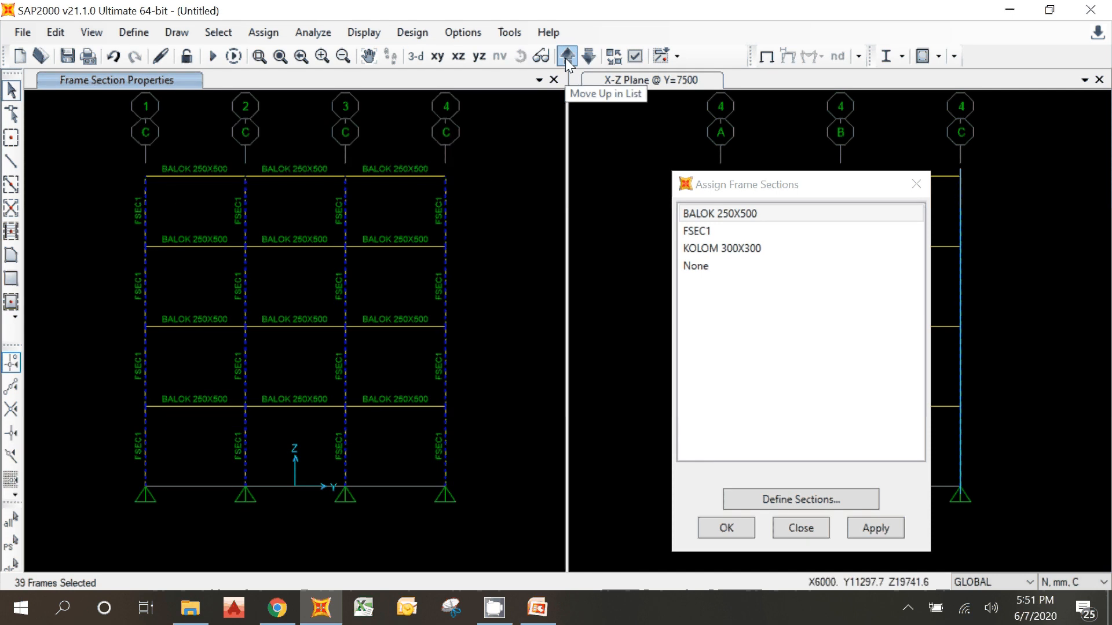
{"action": "left_click", "coordinate": [566, 56]}
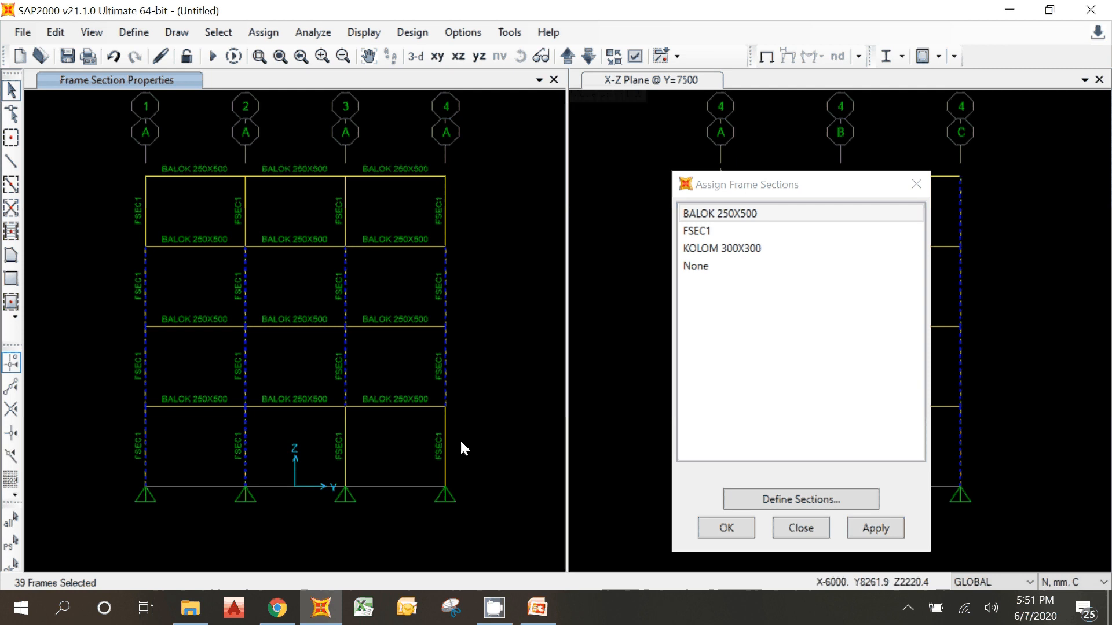
{"action": "left_click_drag", "start_coordinate": [459, 440], "coordinate": [164, 440]}
{"action": "left_click_drag", "start_coordinate": [461, 209], "coordinate": [84, 216]}
{"action": "left_click", "coordinate": [567, 56]}
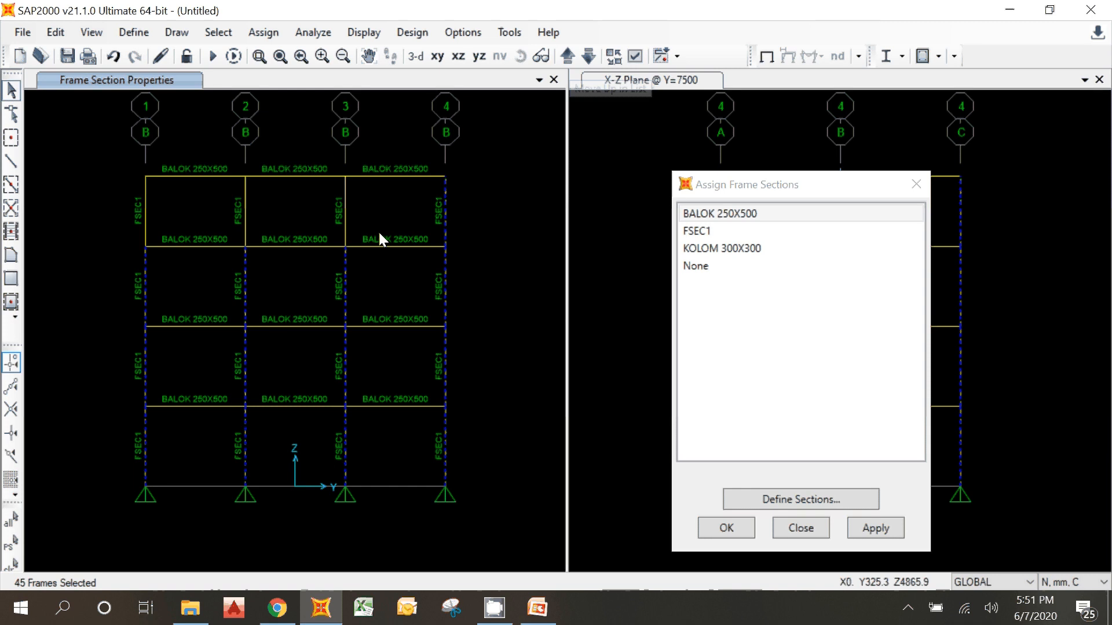
{"action": "left_click_drag", "start_coordinate": [379, 237], "coordinate": [164, 218]}
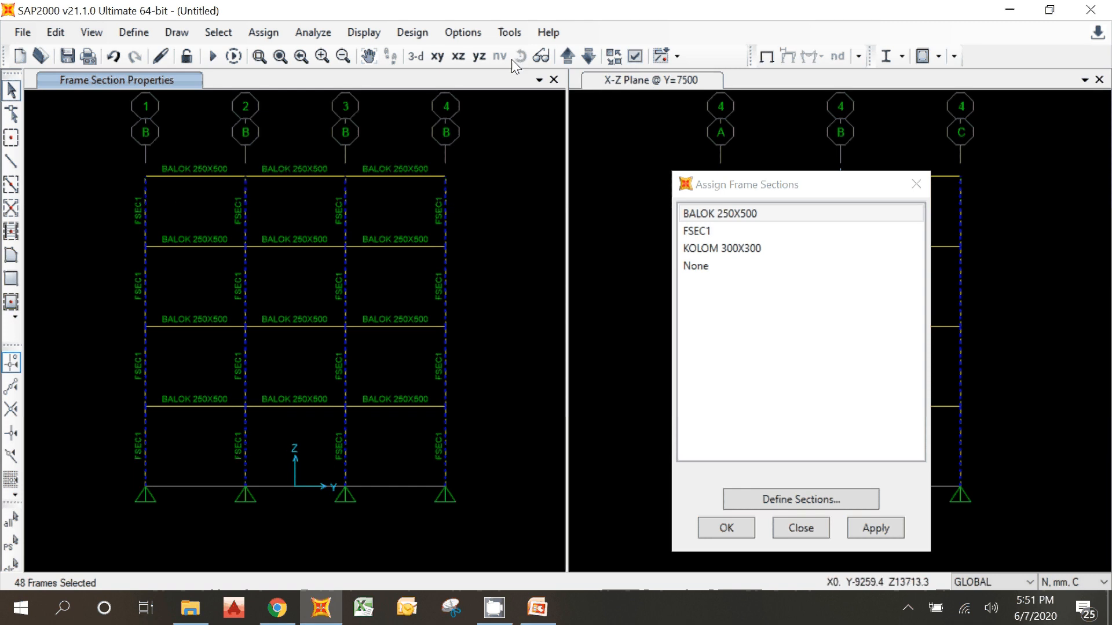
{"action": "left_click", "coordinate": [567, 56]}
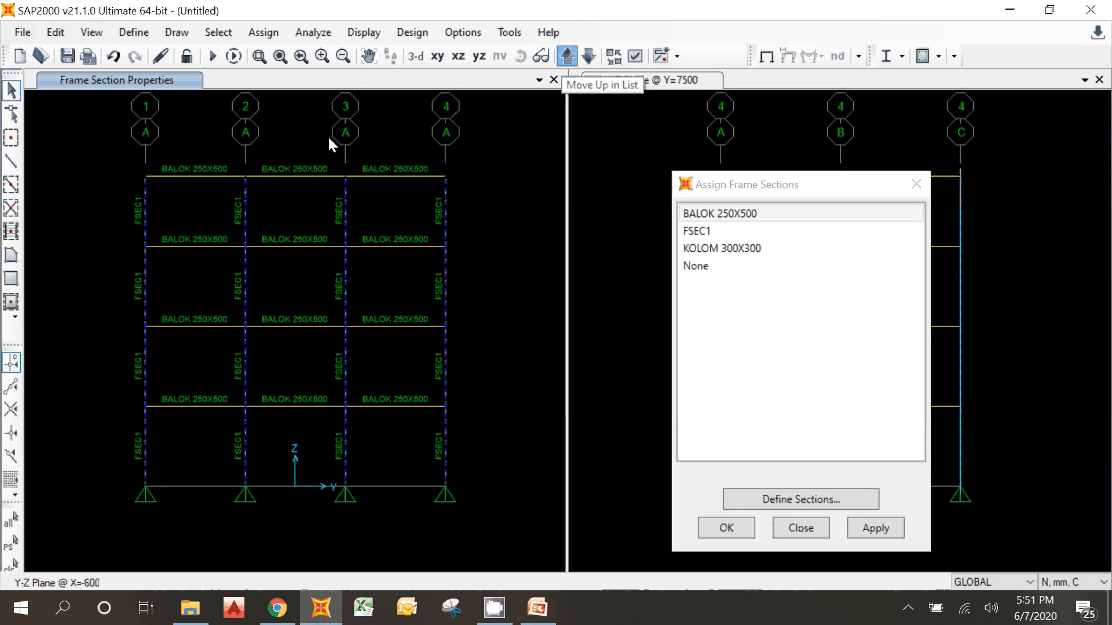
Step: Assign the KOLOM 300X300 section to all selected columns and check the section labels in the Y-Z planes and in 3-D
{"action": "left_click", "coordinate": [258, 32]}
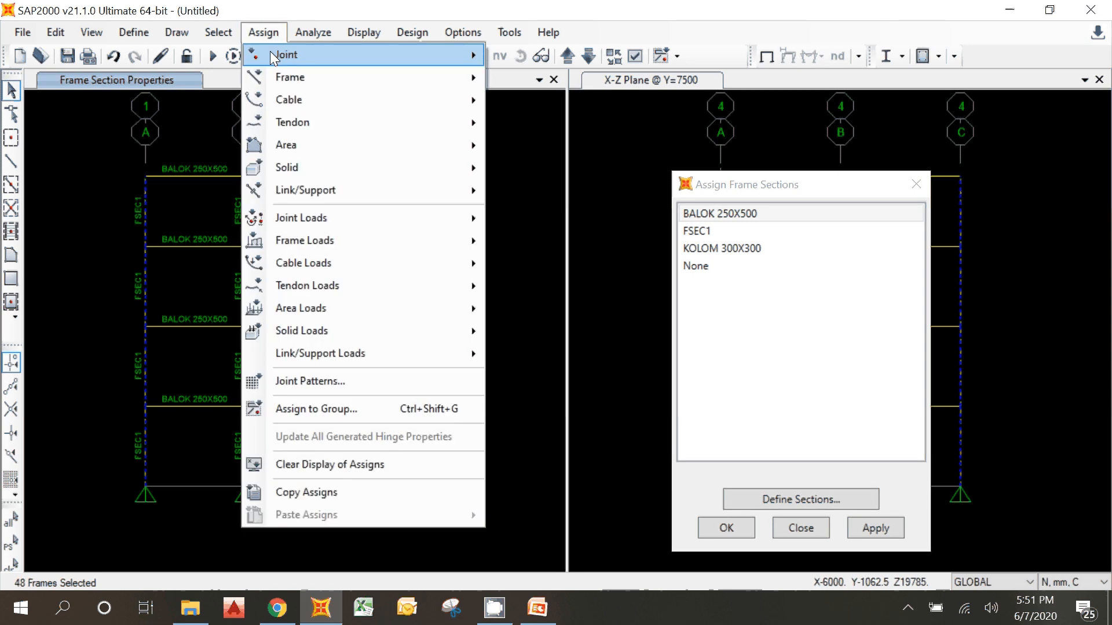
{"action": "left_click", "coordinate": [1017, 62]}
{"action": "left_click", "coordinate": [702, 277]}
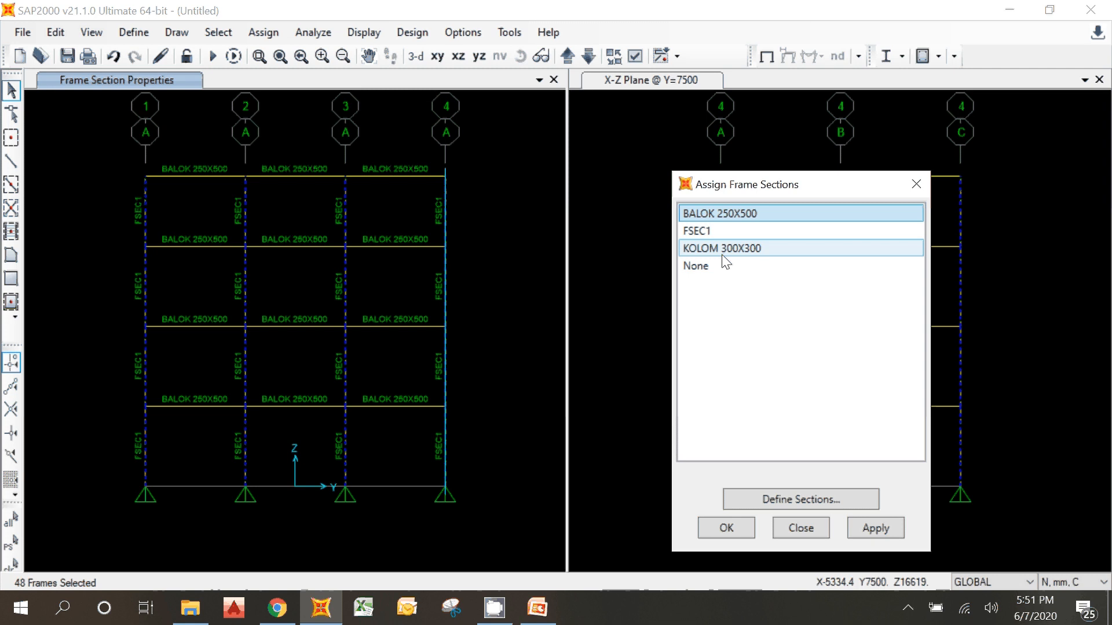
{"action": "left_click", "coordinate": [721, 252]}
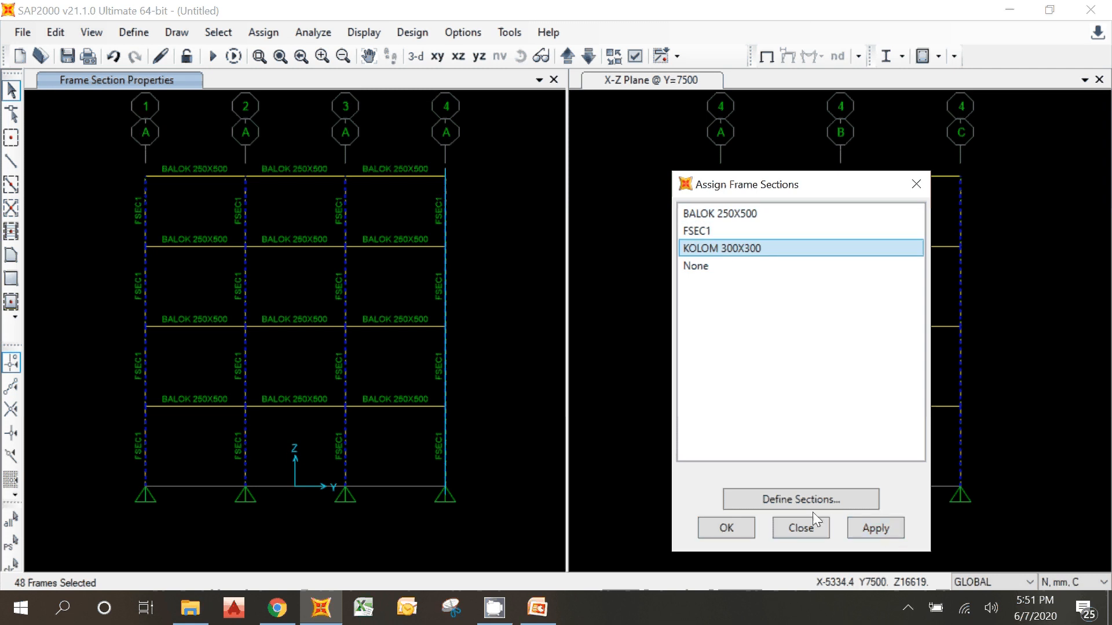
{"action": "left_click", "coordinate": [861, 524]}
{"action": "left_click", "coordinate": [710, 526]}
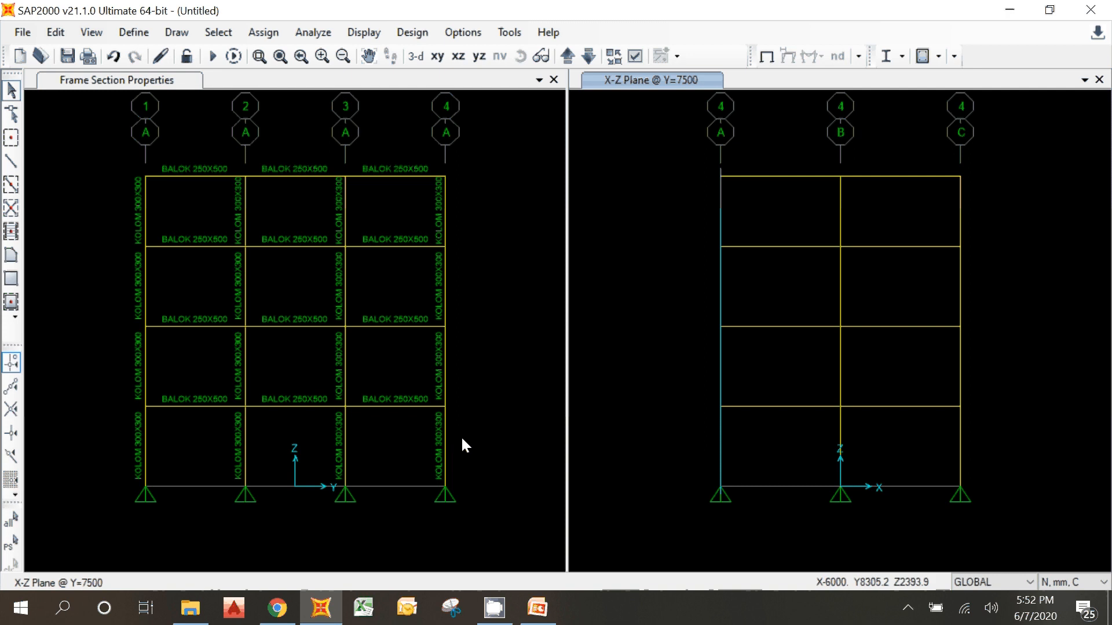
{"action": "left_click", "coordinate": [269, 108]}
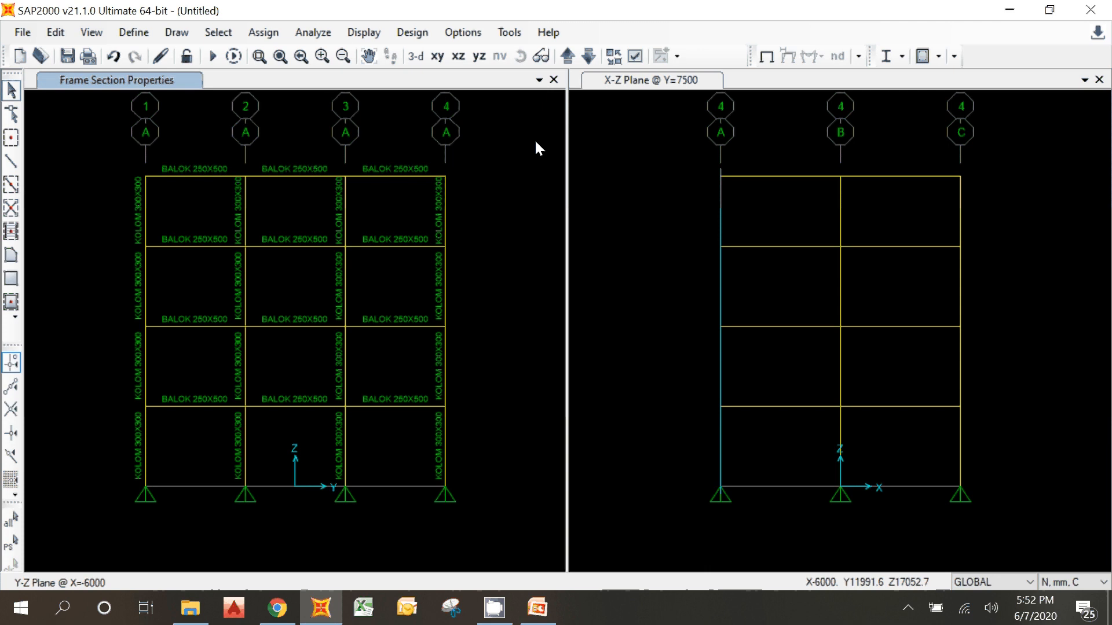
{"action": "left_click", "coordinate": [567, 56]}
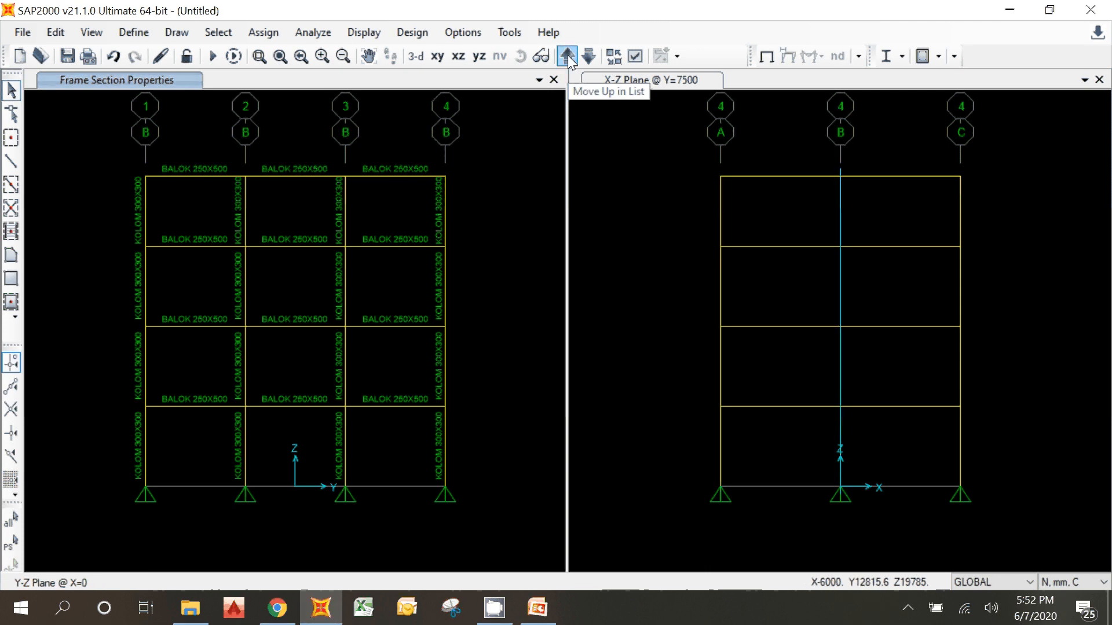
{"action": "left_click", "coordinate": [567, 56]}
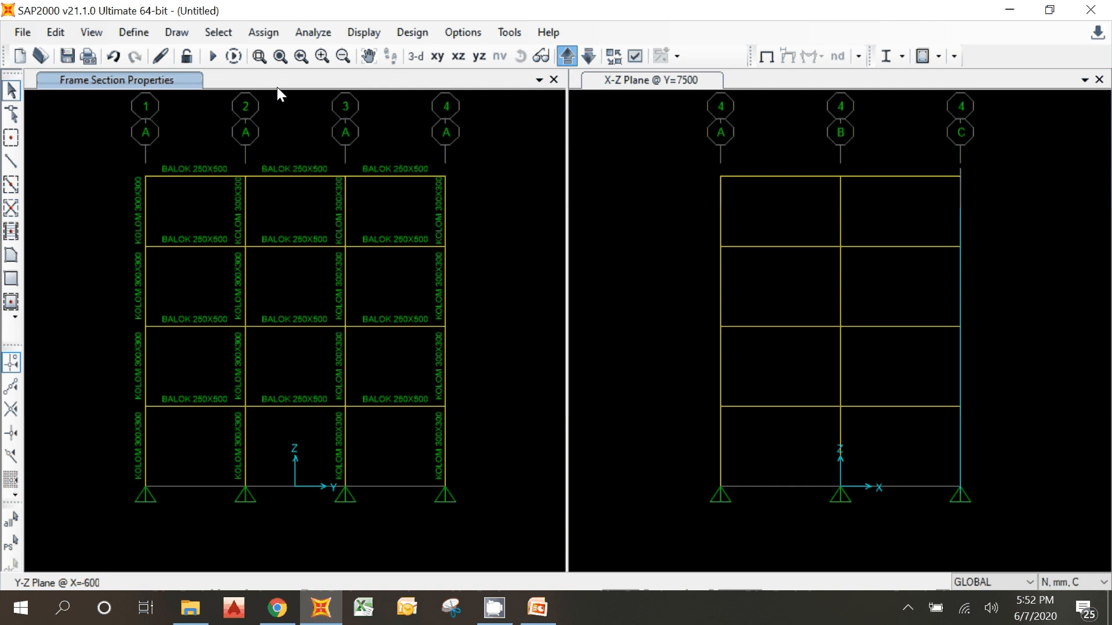
{"action": "left_click", "coordinate": [415, 56]}
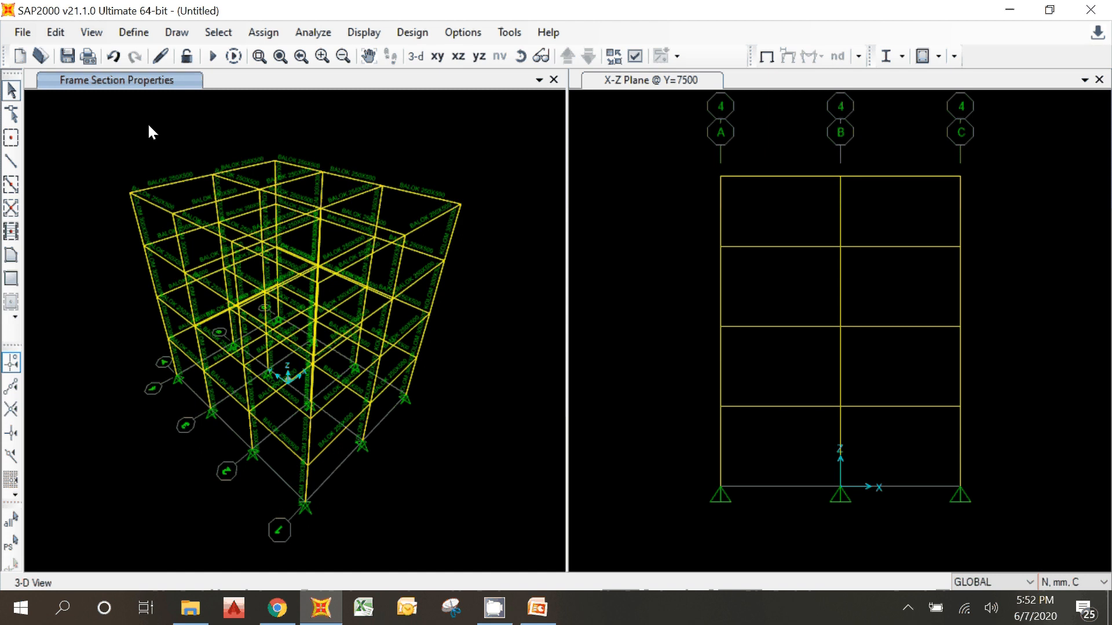
Step: Add a new shell area section named PELAT 120
{"action": "left_click", "coordinate": [143, 31]}
{"action": "left_click", "coordinate": [141, 33]}
{"action": "left_click", "coordinate": [142, 34]}
{"action": "mouse_move", "coordinate": [156, 84]}
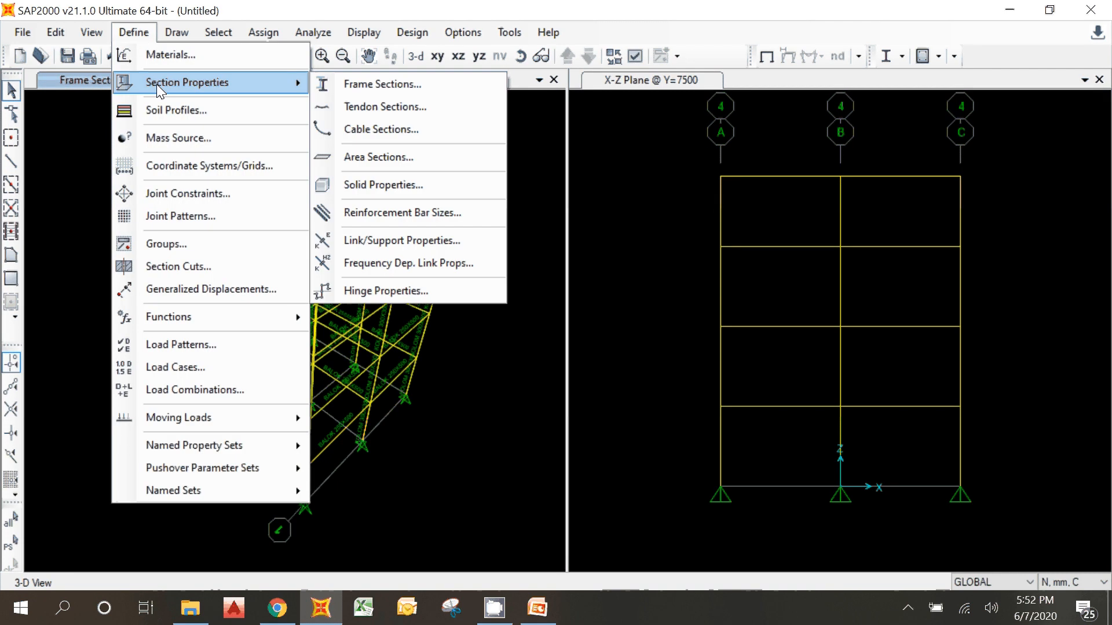
{"action": "left_click", "coordinate": [375, 156]}
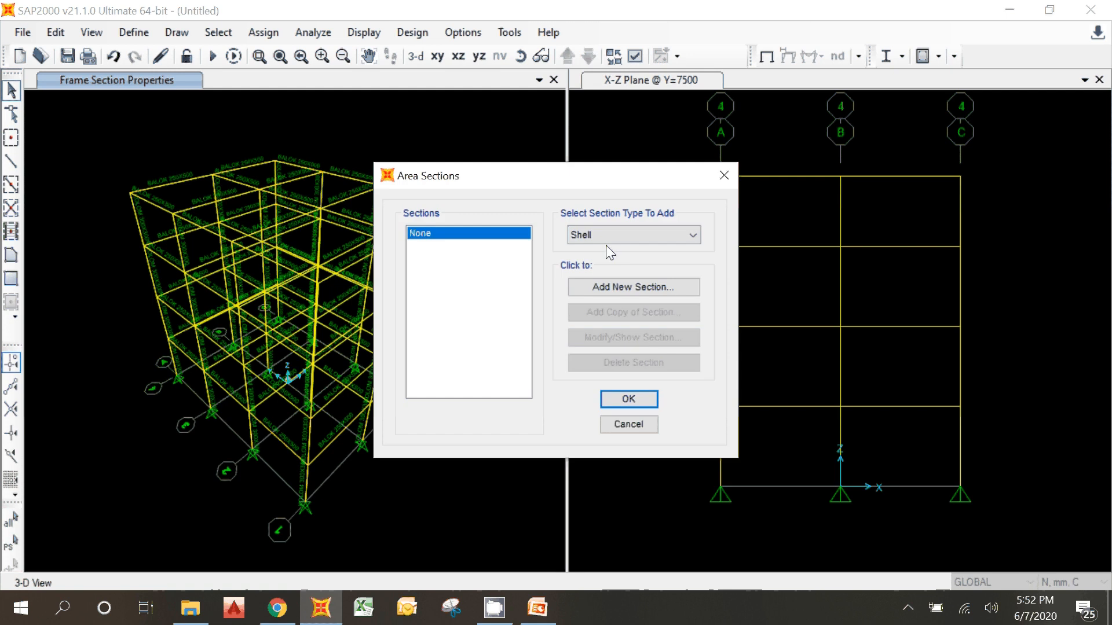
{"action": "left_click", "coordinate": [608, 288]}
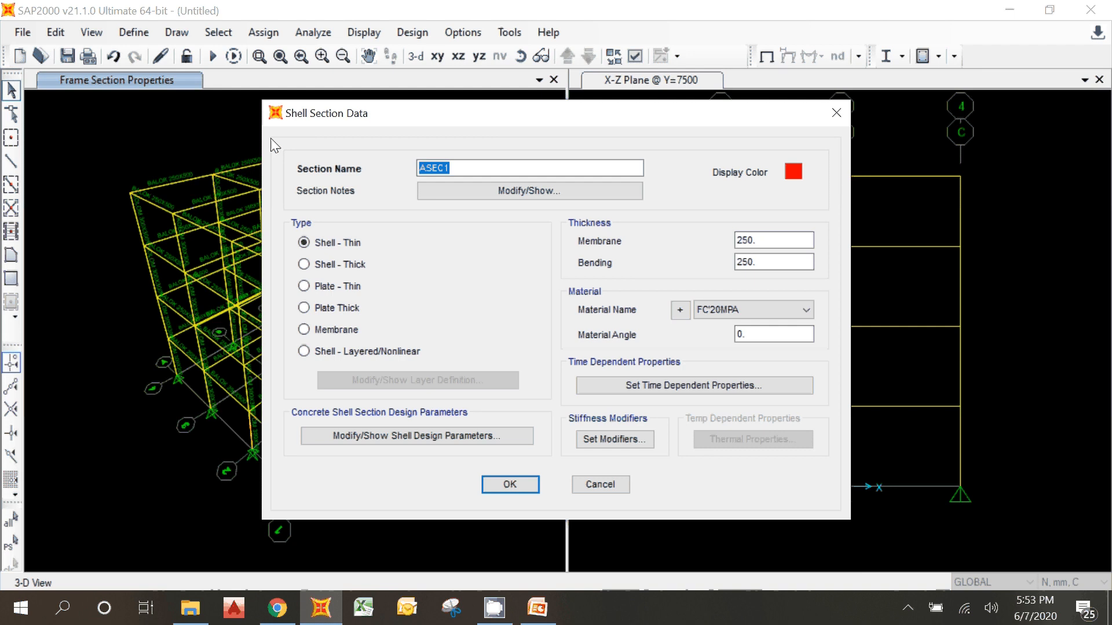
{"action": "type", "text": "PELAT 120"}
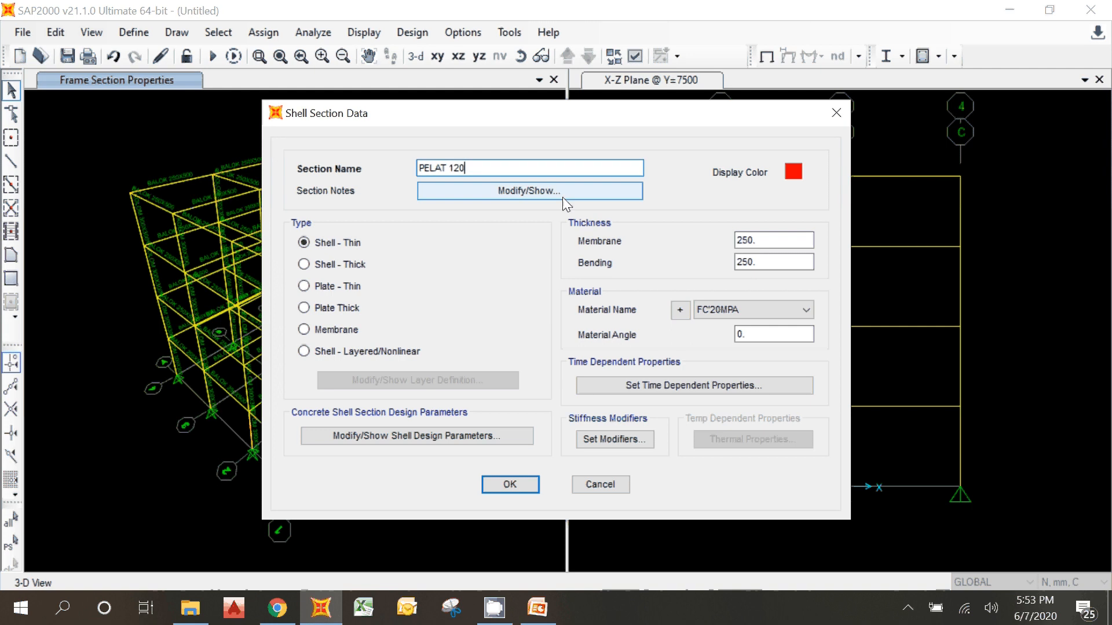
Step: Set the slab section's membrane and bending thickness to 120 mm and save the section
{"action": "key", "text": "Tab"}
{"action": "type", "text": "120"}
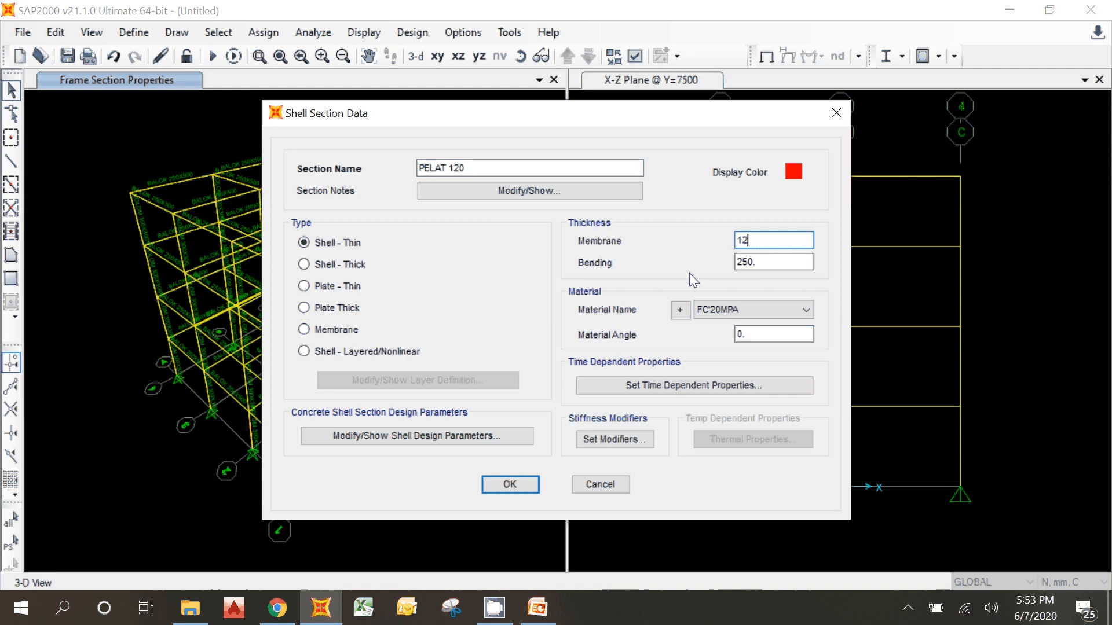
{"action": "key", "text": "Tab"}
{"action": "type", "text": "120"}
{"action": "key", "text": "Tab"}
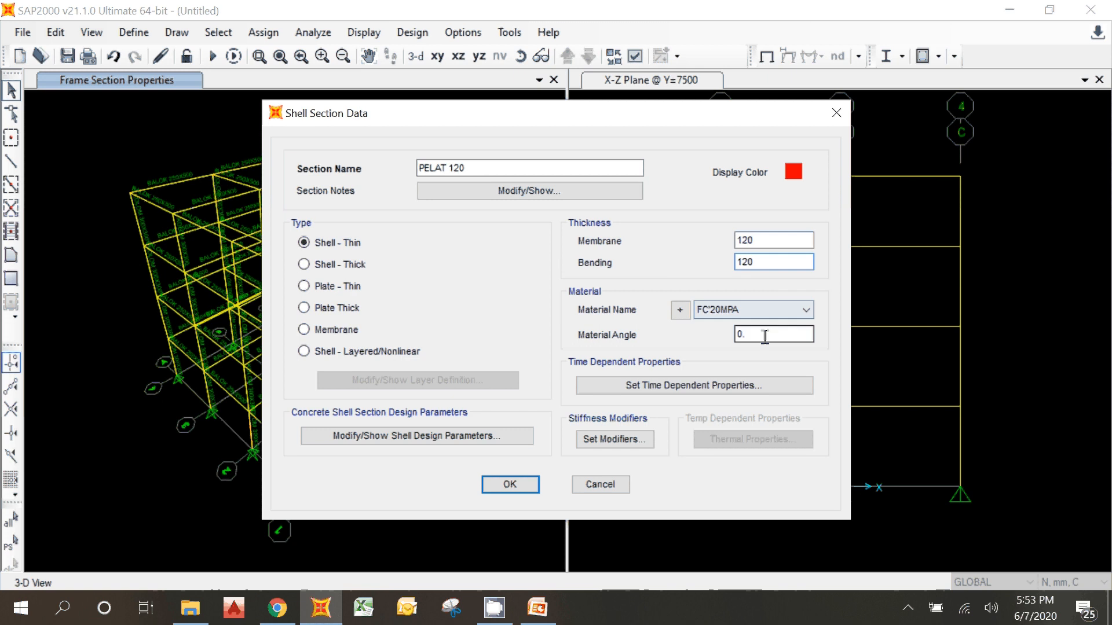
{"action": "left_click", "coordinate": [740, 332]}
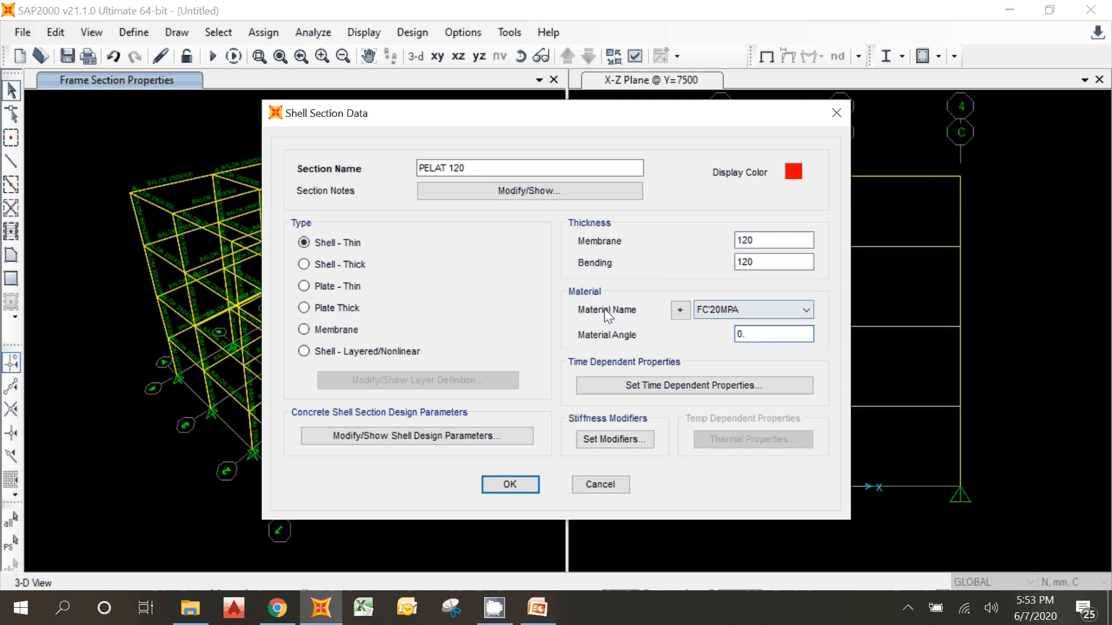
{"action": "left_click", "coordinate": [518, 485]}
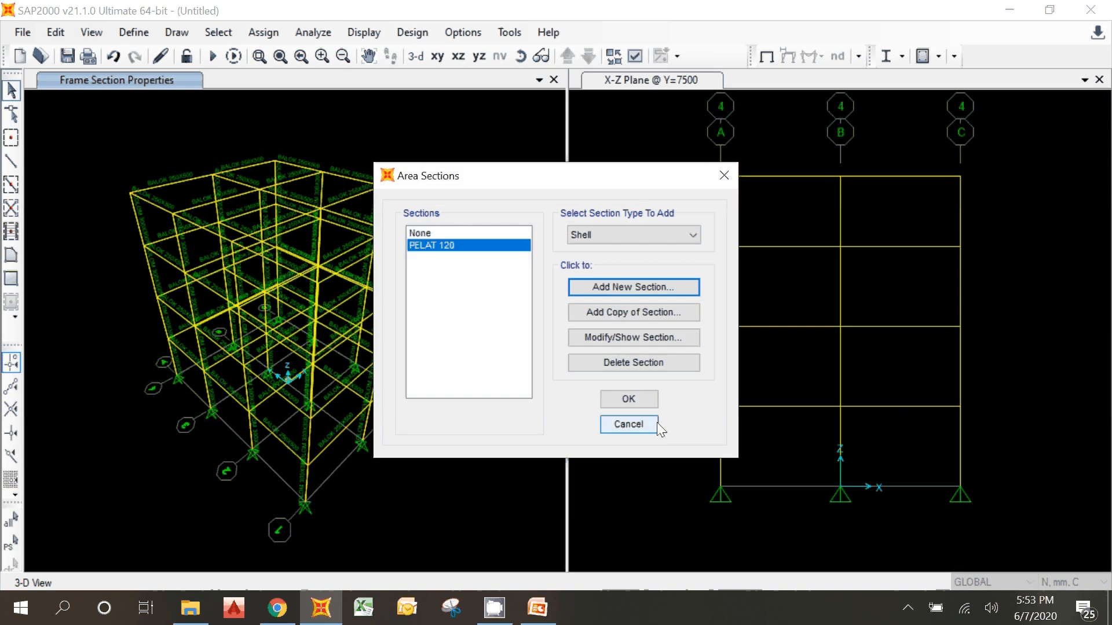
{"action": "left_click", "coordinate": [628, 399]}
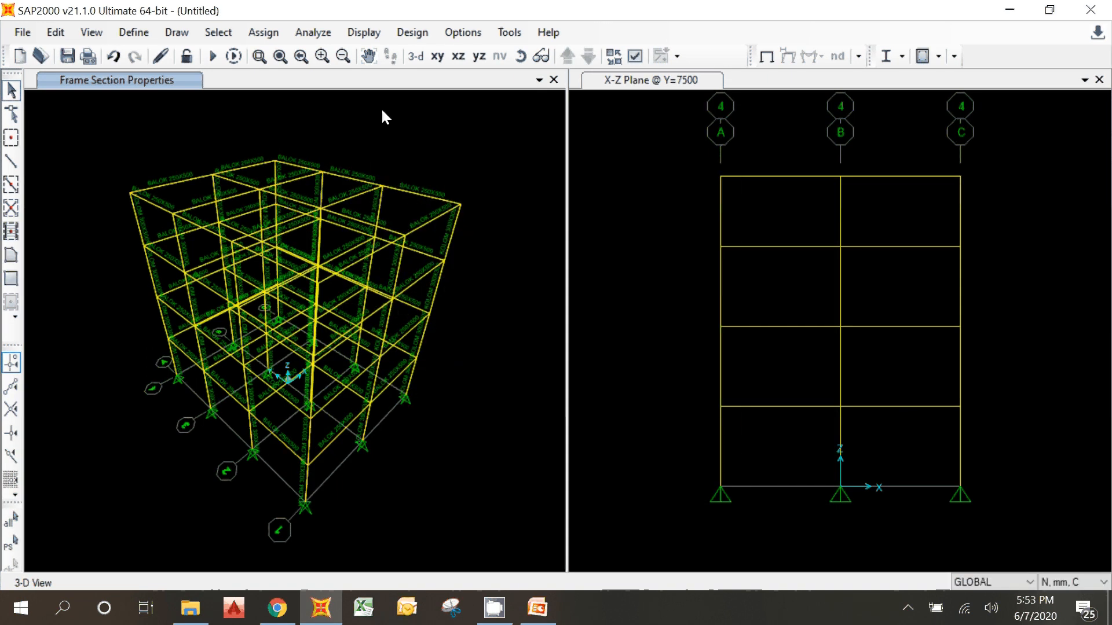
Step: Show the X-Y plane at Z=4000 in one view and the 3-D model in the other
{"action": "left_click", "coordinate": [438, 55]}
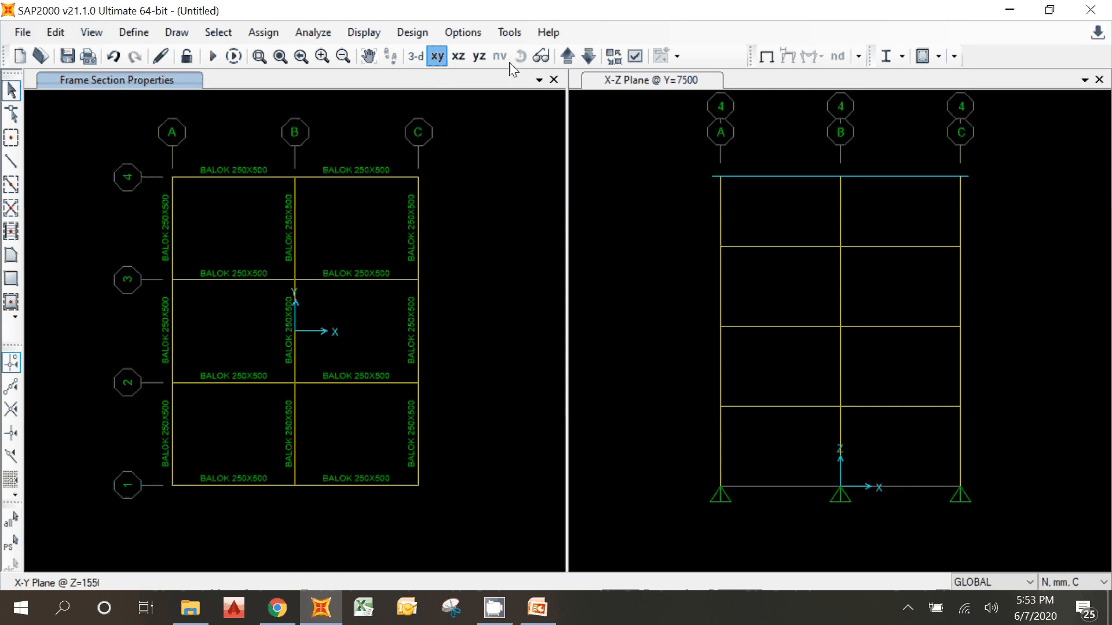
{"action": "left_click", "coordinate": [565, 62]}
{"action": "left_click", "coordinate": [652, 155]}
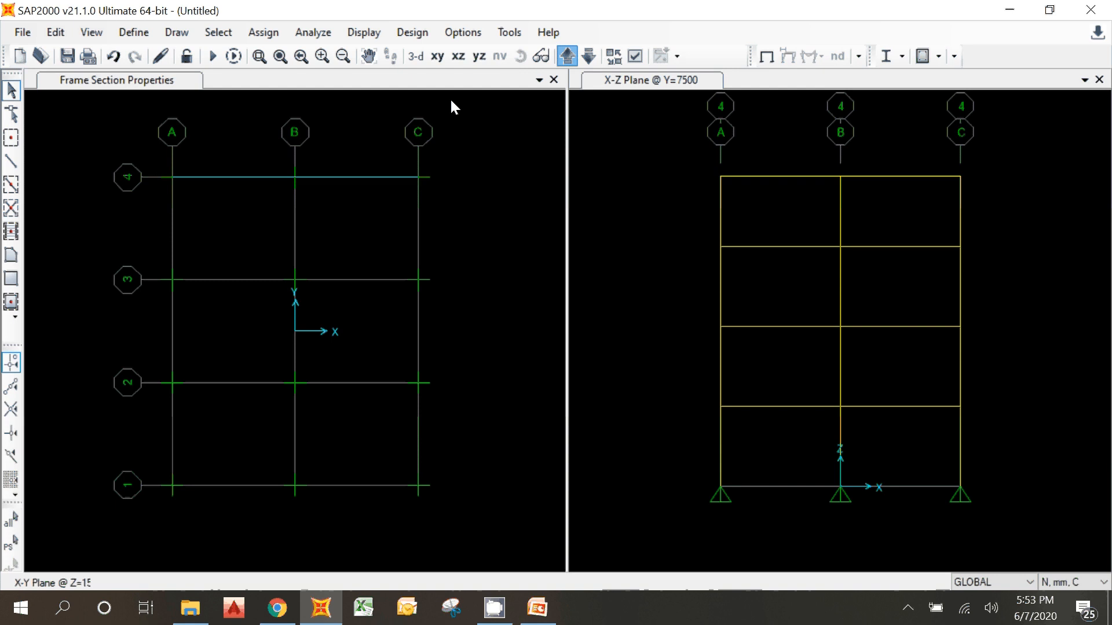
{"action": "left_click", "coordinate": [416, 56]}
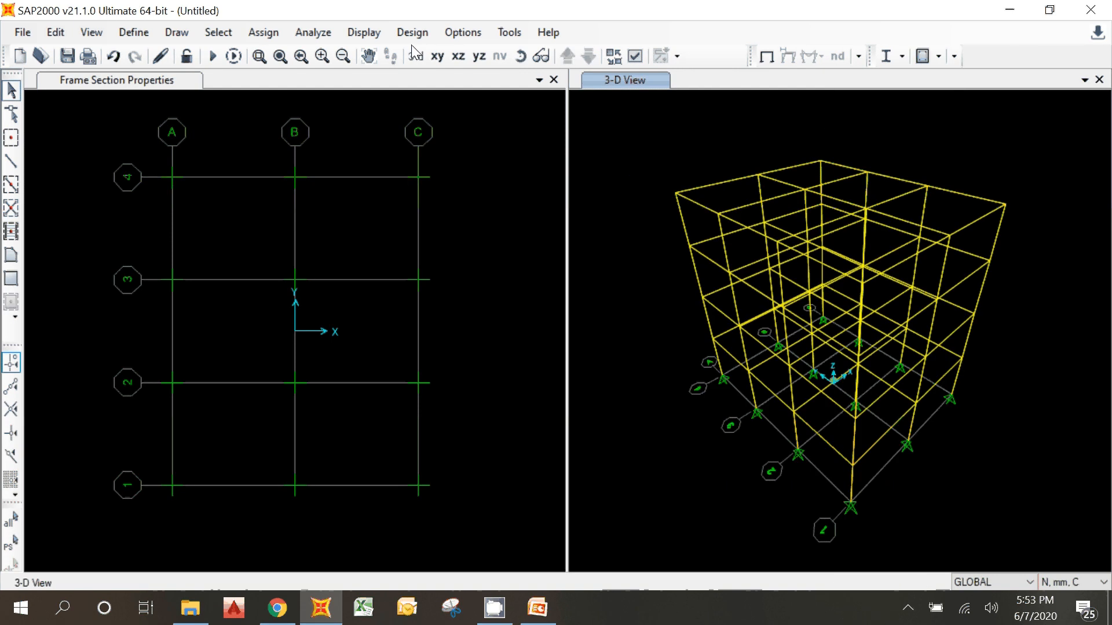
{"action": "left_click", "coordinate": [372, 146]}
{"action": "left_click", "coordinate": [567, 56]}
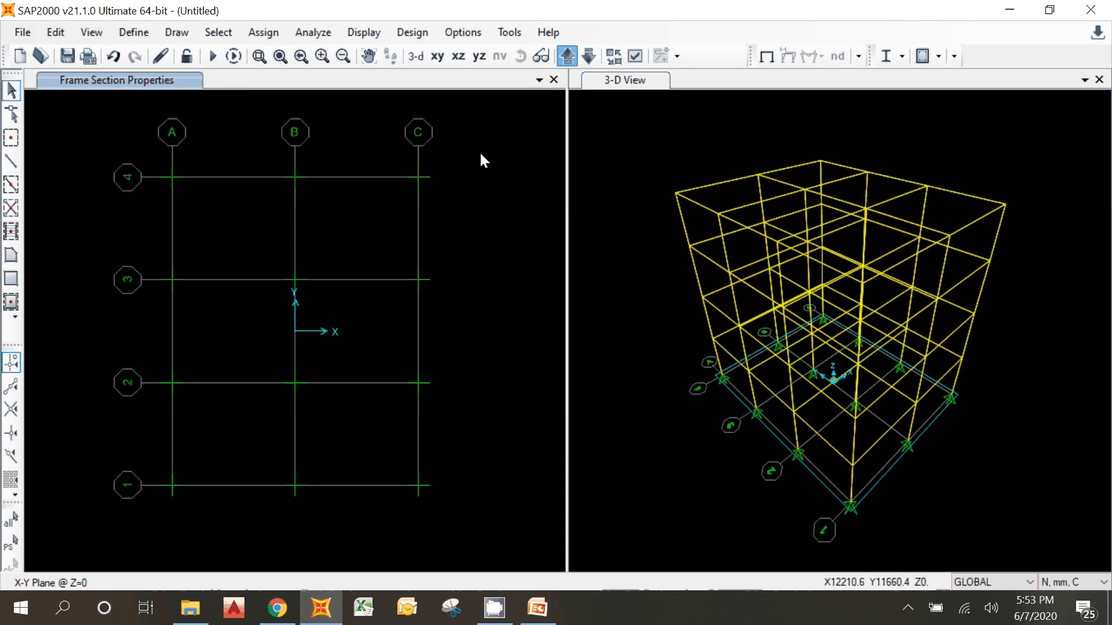
Step: Draw two rectangular PELAT 120 slabs at Z=4000 filling the A-B and B-C bays between grid lines 1 and 2
{"action": "left_click", "coordinate": [11, 280]}
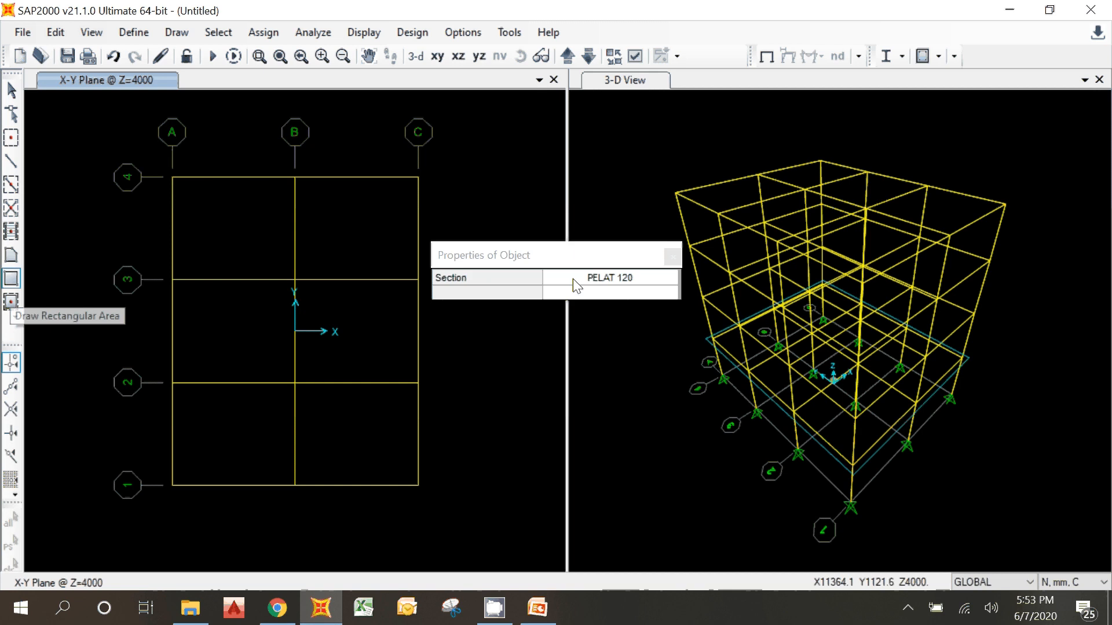
{"action": "left_click", "coordinate": [586, 277]}
{"action": "left_click", "coordinate": [579, 290]}
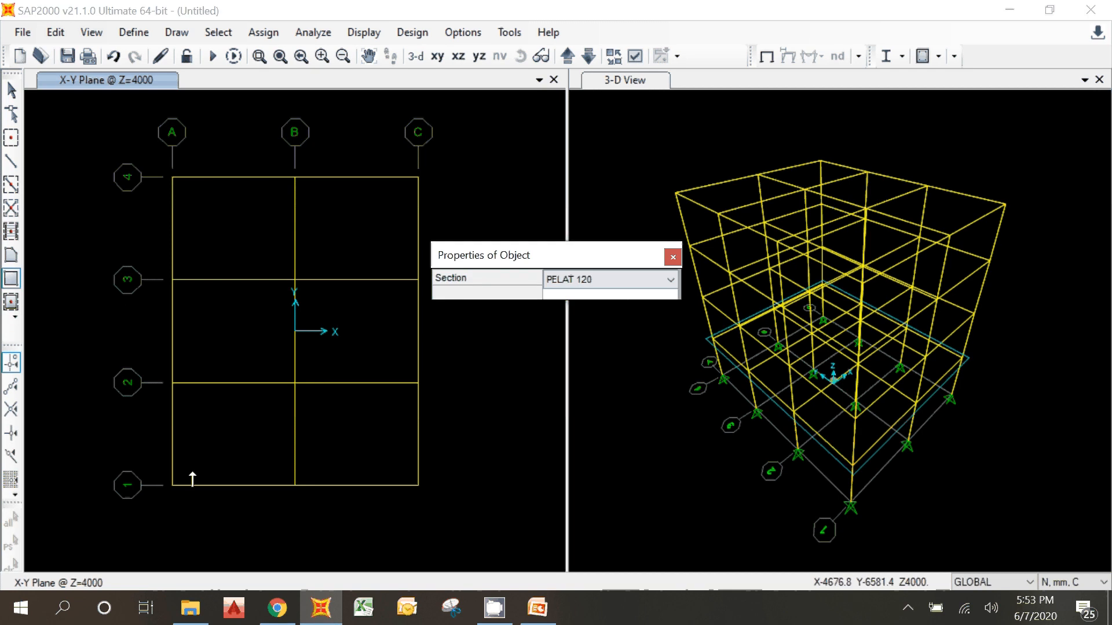
{"action": "left_click", "coordinate": [173, 484]}
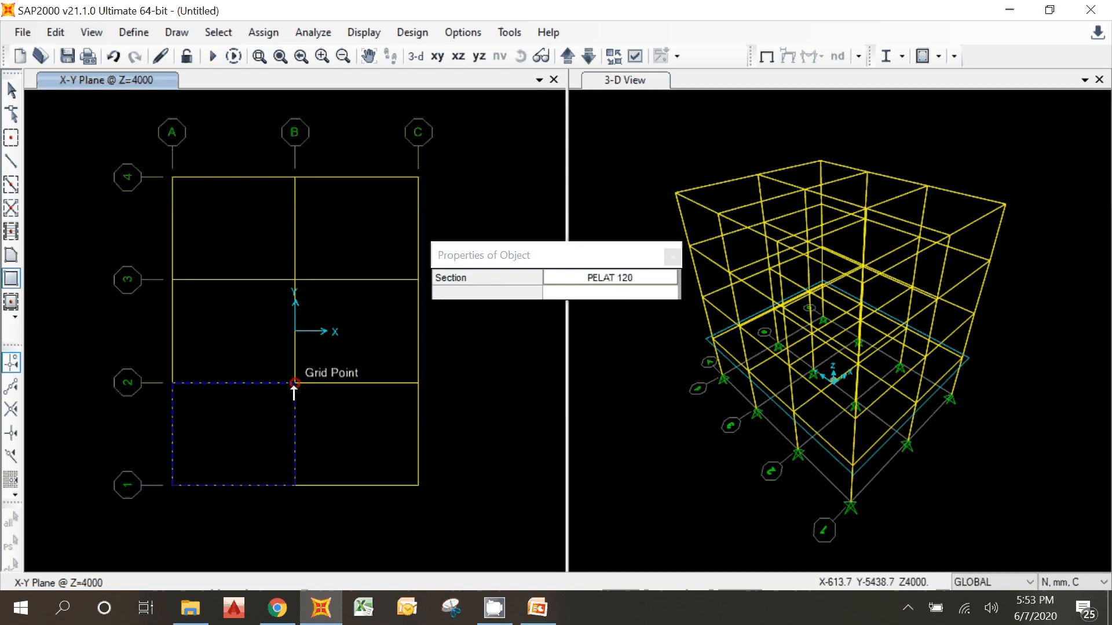
{"action": "left_click", "coordinate": [294, 384]}
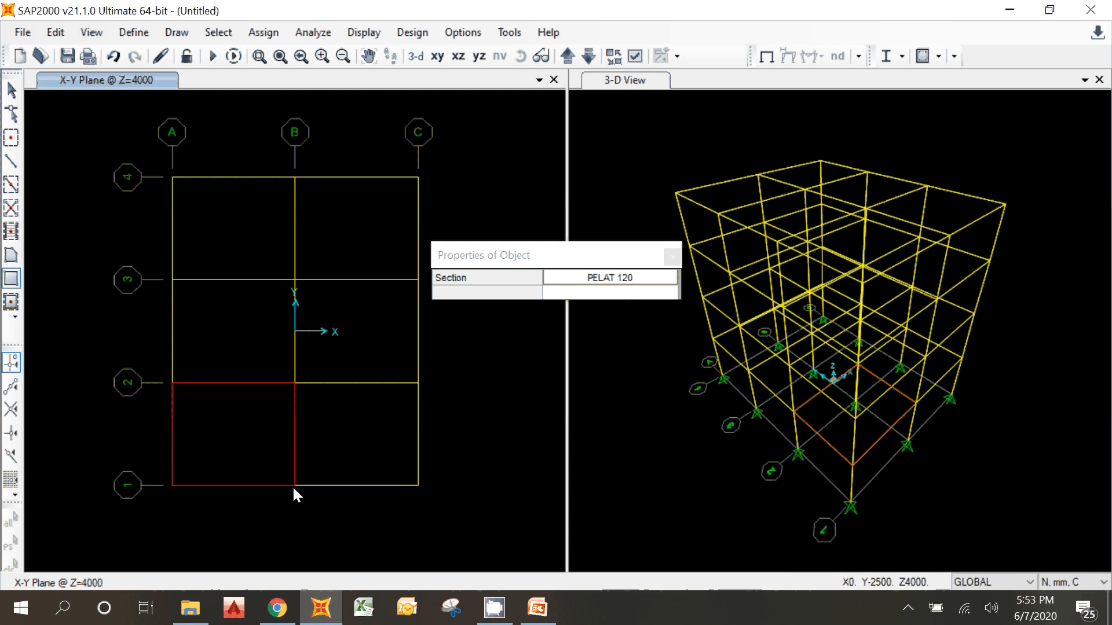
{"action": "left_click", "coordinate": [295, 485]}
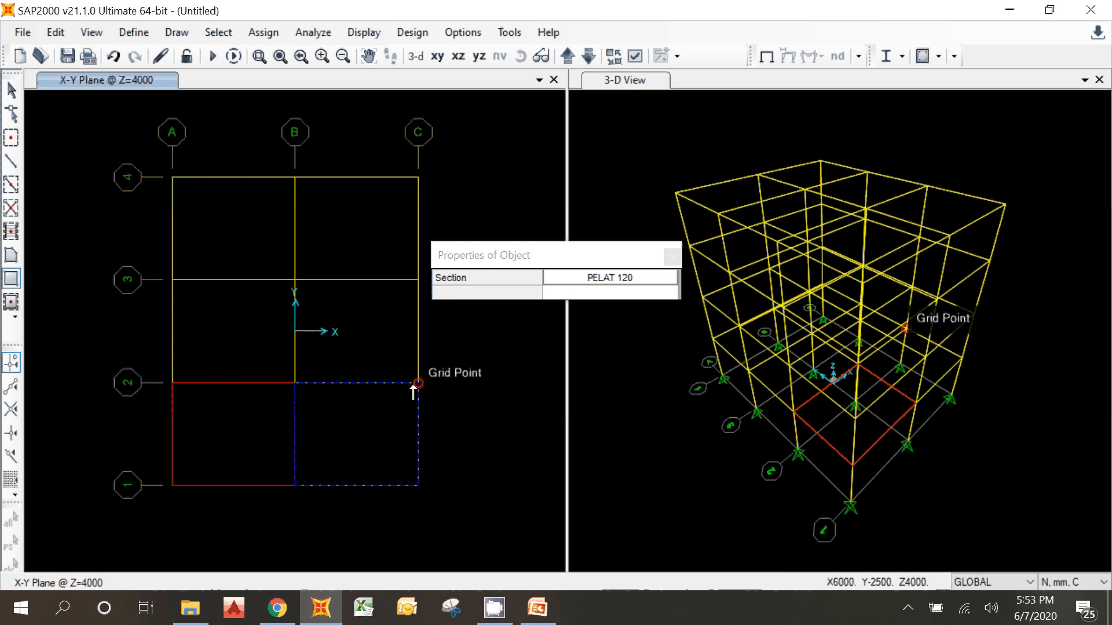
{"action": "left_click", "coordinate": [417, 383]}
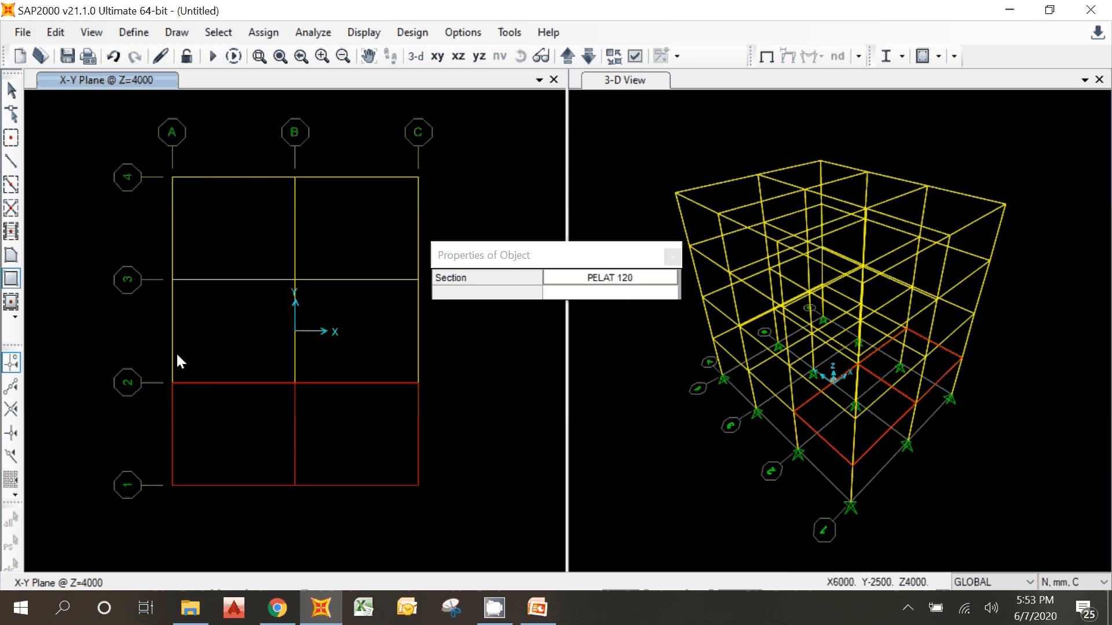
Step: Draw rectangular PELAT 120 slabs at Z=4000 in the A-B and B-C bays between grid lines 2 and 3
{"action": "left_click", "coordinate": [172, 383]}
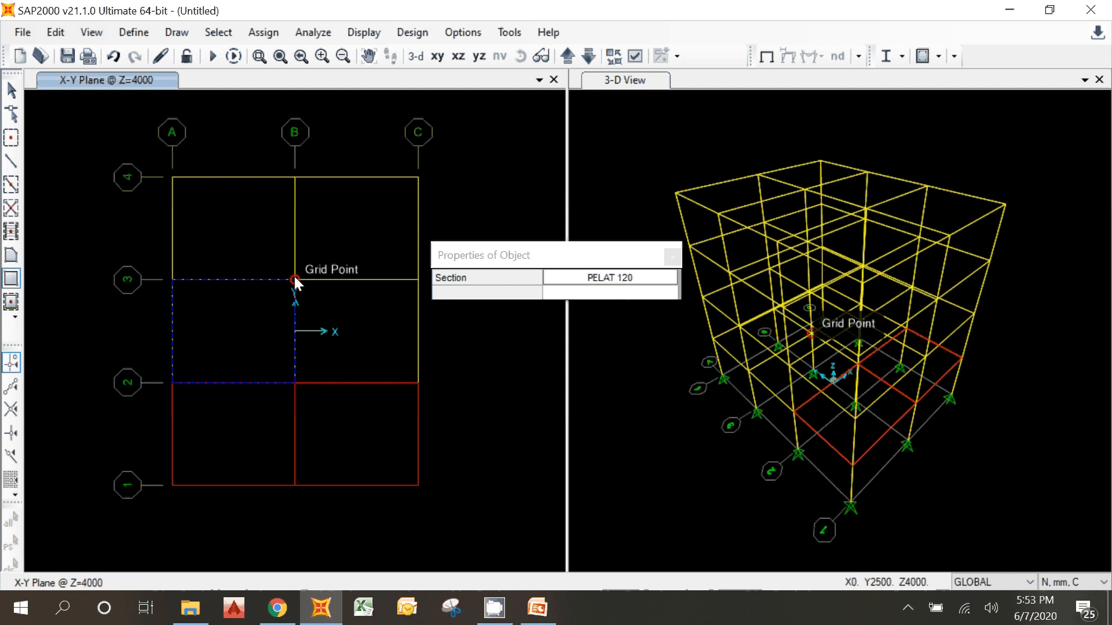
{"action": "left_click", "coordinate": [295, 281]}
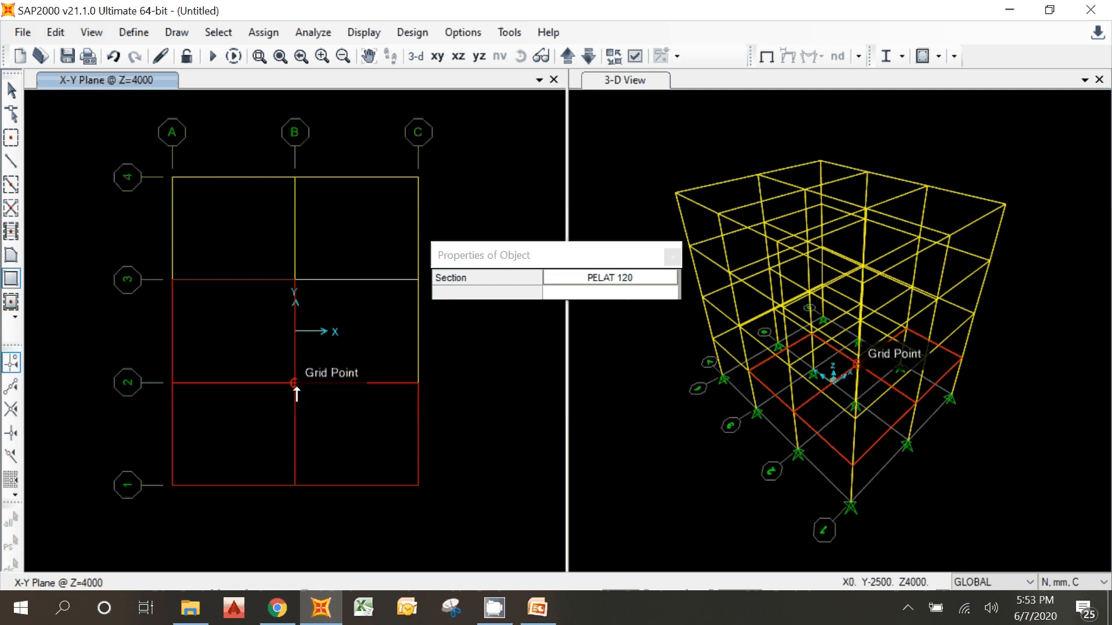
{"action": "left_click", "coordinate": [295, 384]}
{"action": "left_click", "coordinate": [418, 280]}
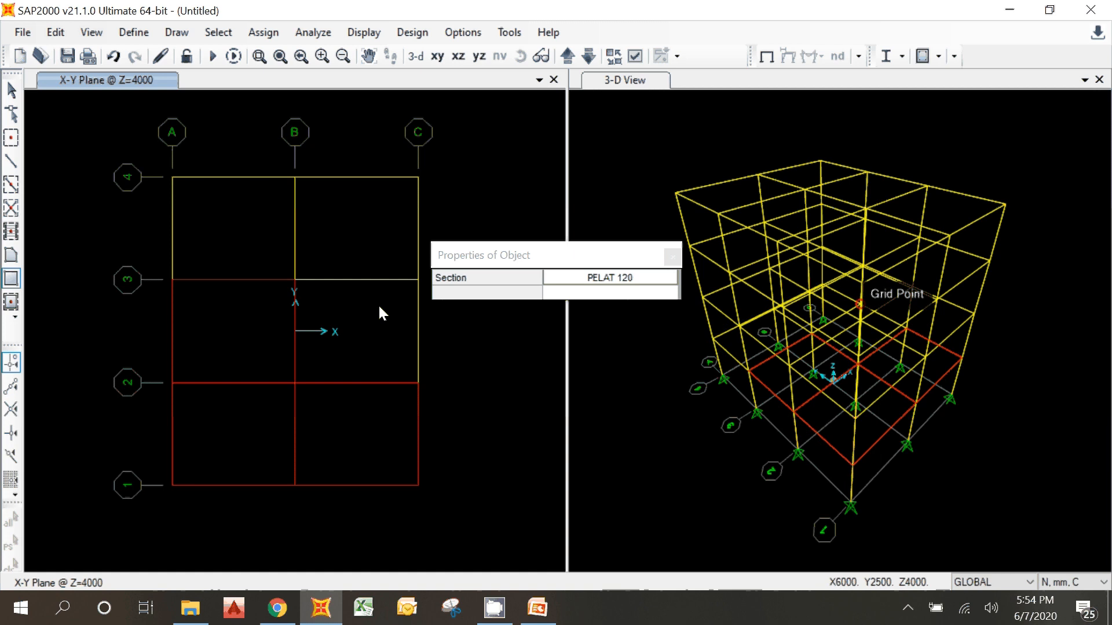
Step: Draw the PELAT 120 slabs at Z=4000 in both bays between grid lines 3 and 4 and end the drawing command
{"action": "left_click", "coordinate": [172, 281]}
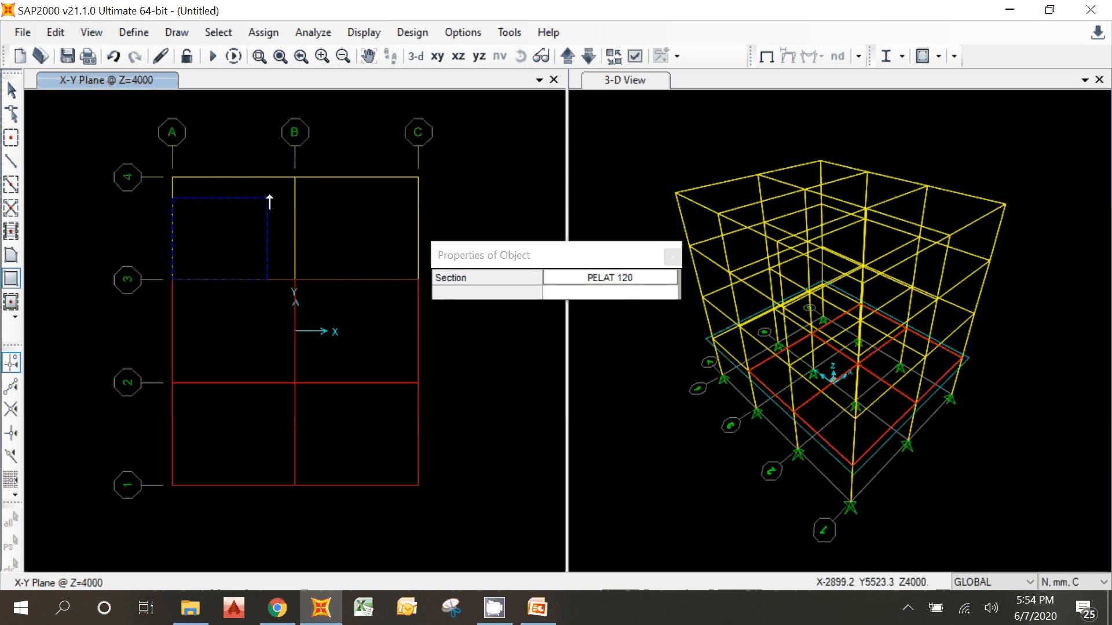
{"action": "left_click", "coordinate": [290, 170]}
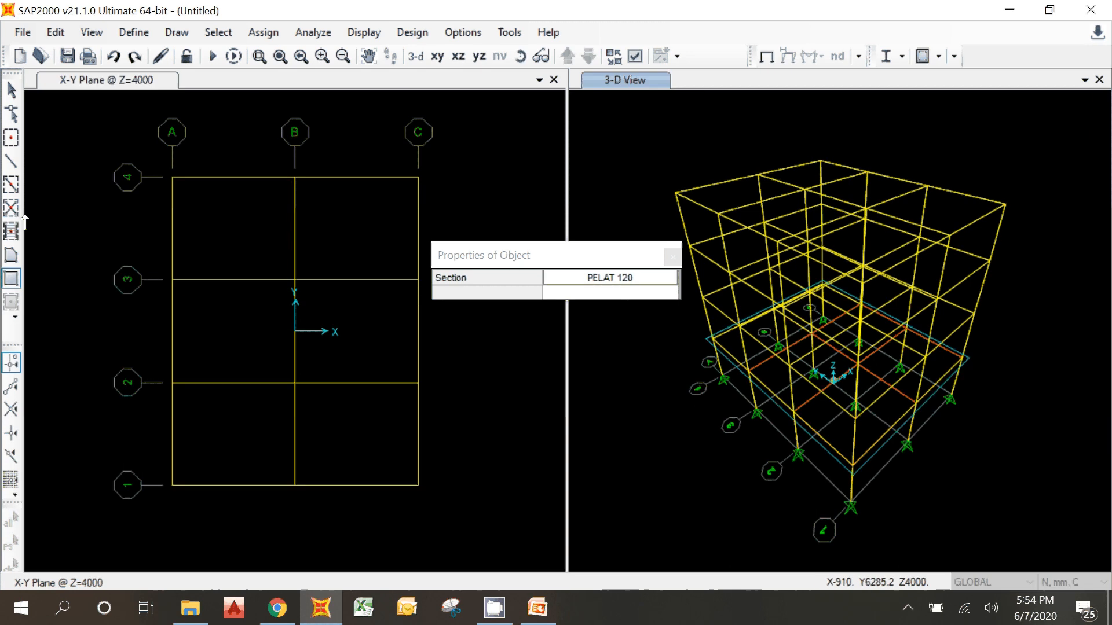
{"action": "left_click", "coordinate": [292, 181]}
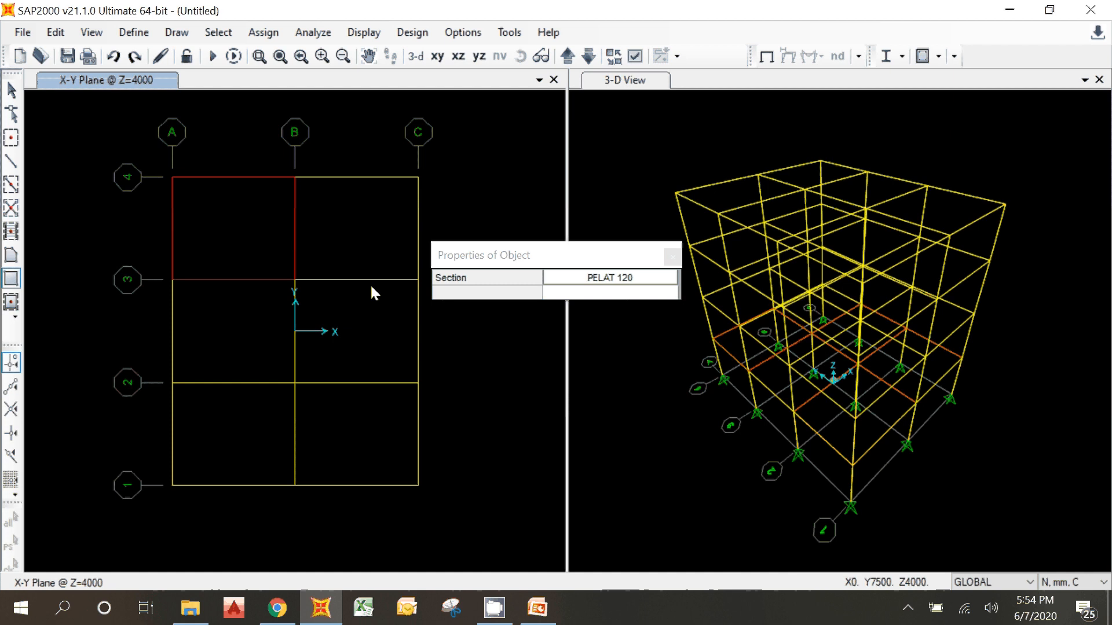
{"action": "left_click", "coordinate": [295, 280]}
{"action": "left_click", "coordinate": [418, 179]}
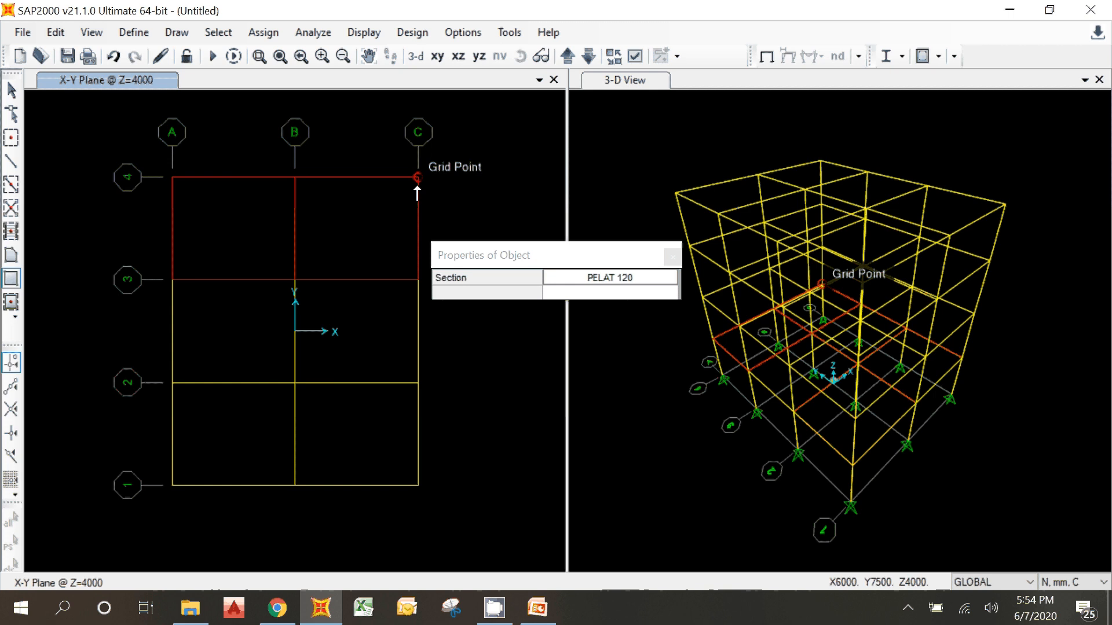
{"action": "key", "text": "Escape"}
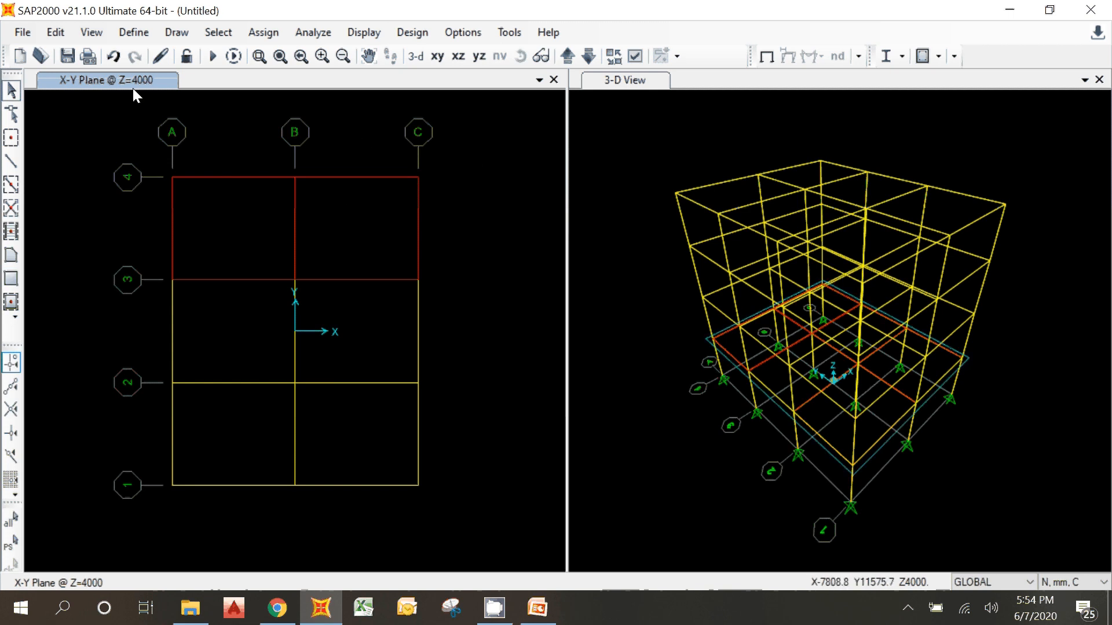
Step: Check the slabs at Z=4000 by selecting each of the six bays, and clear the selection
{"action": "left_click", "coordinate": [346, 362]}
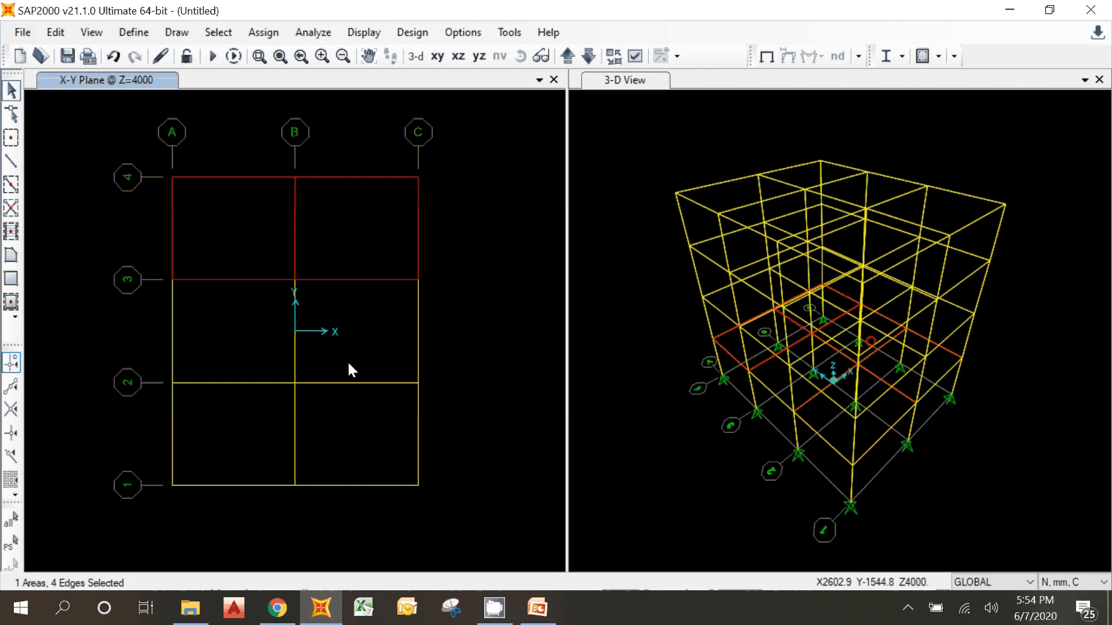
{"action": "left_click", "coordinate": [255, 354]}
{"action": "left_click", "coordinate": [307, 432]}
{"action": "left_click", "coordinate": [248, 417]}
{"action": "left_click", "coordinate": [273, 243]}
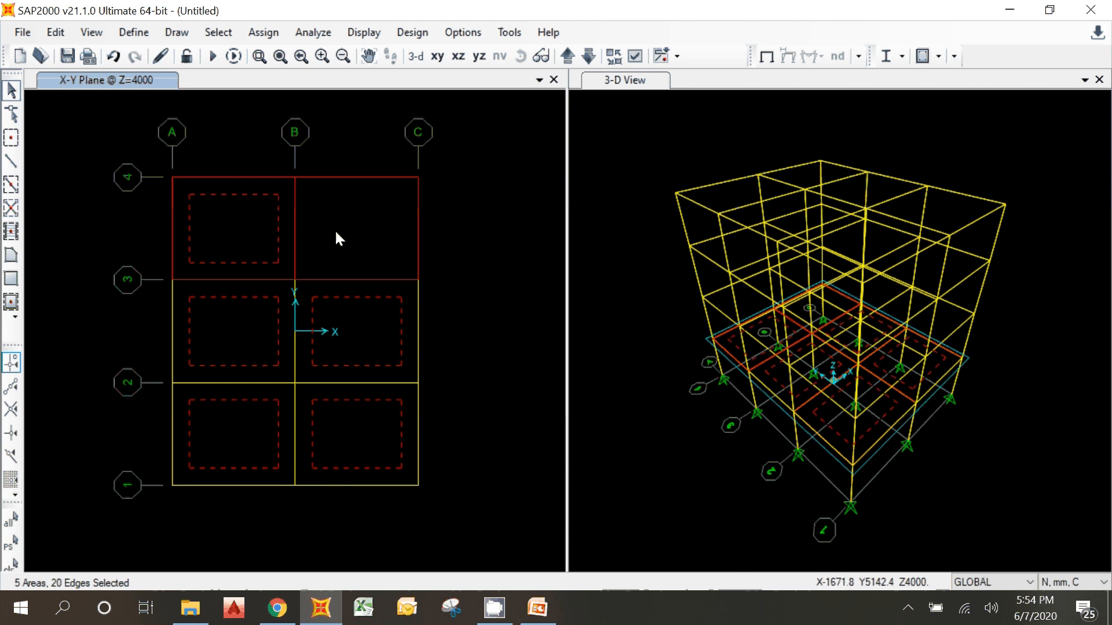
{"action": "left_click", "coordinate": [344, 225]}
{"action": "key", "text": "Escape"}
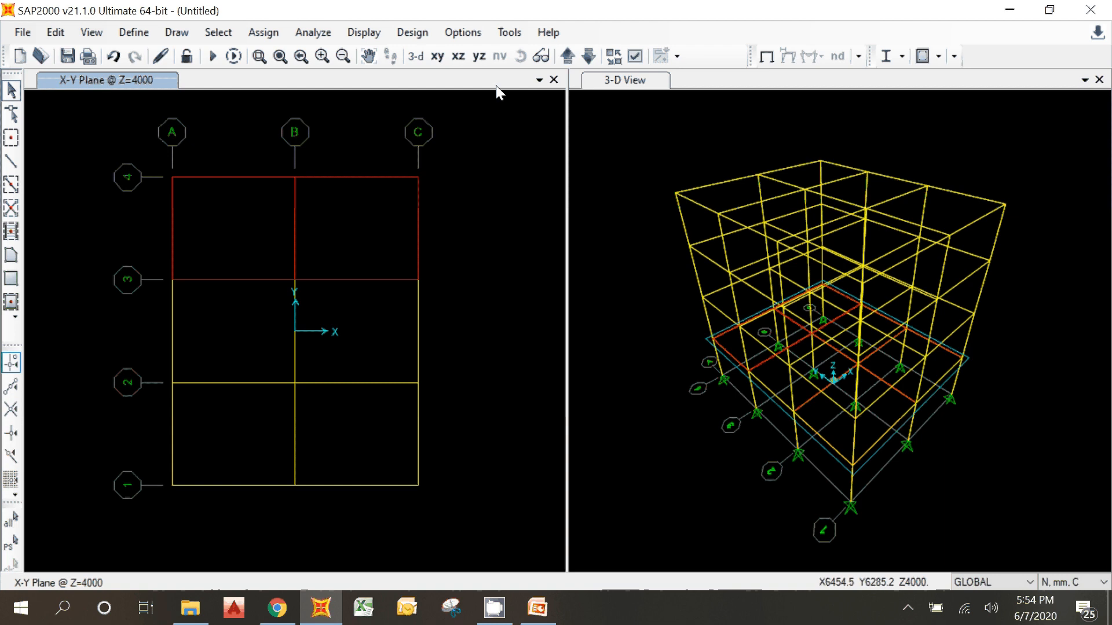
Step: Move the plan view up to Z=8000 and draw rectangular PELAT 120 slabs in all six bays between grids A-C and 1-4
{"action": "left_click", "coordinate": [567, 55]}
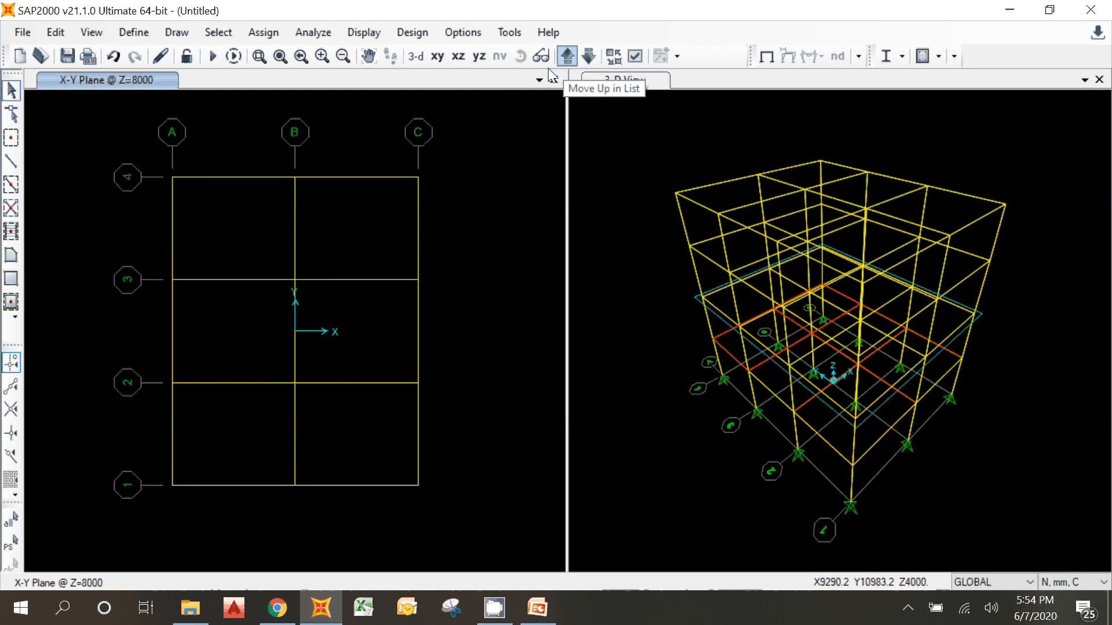
{"action": "left_click", "coordinate": [11, 279]}
{"action": "left_click_drag", "start_coordinate": [167, 491], "coordinate": [275, 384]}
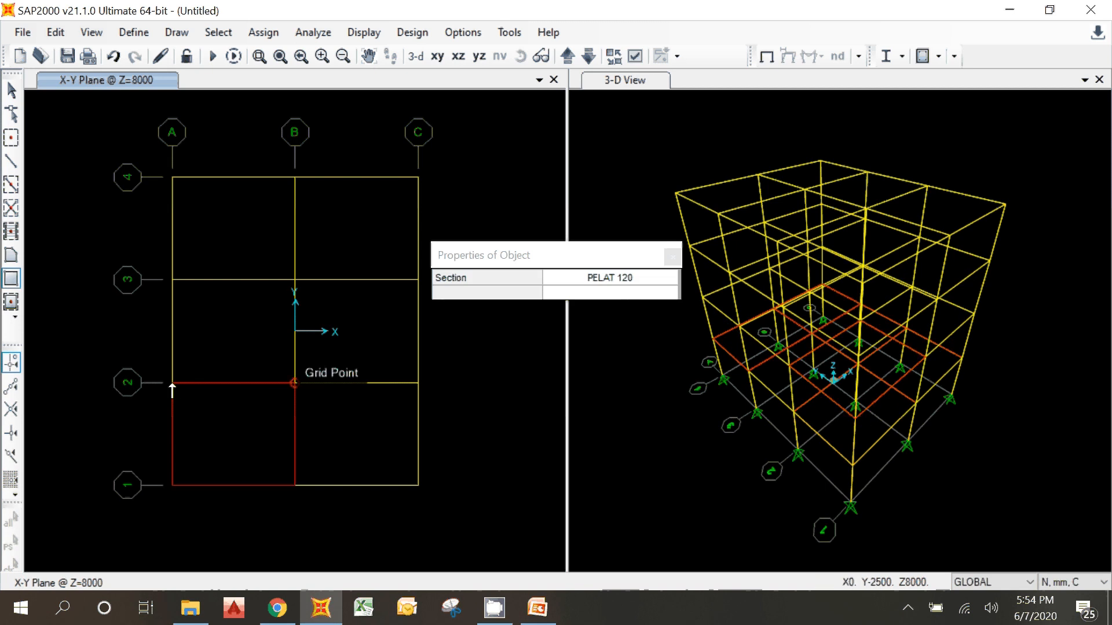
{"action": "left_click_drag", "start_coordinate": [168, 389], "coordinate": [290, 283]}
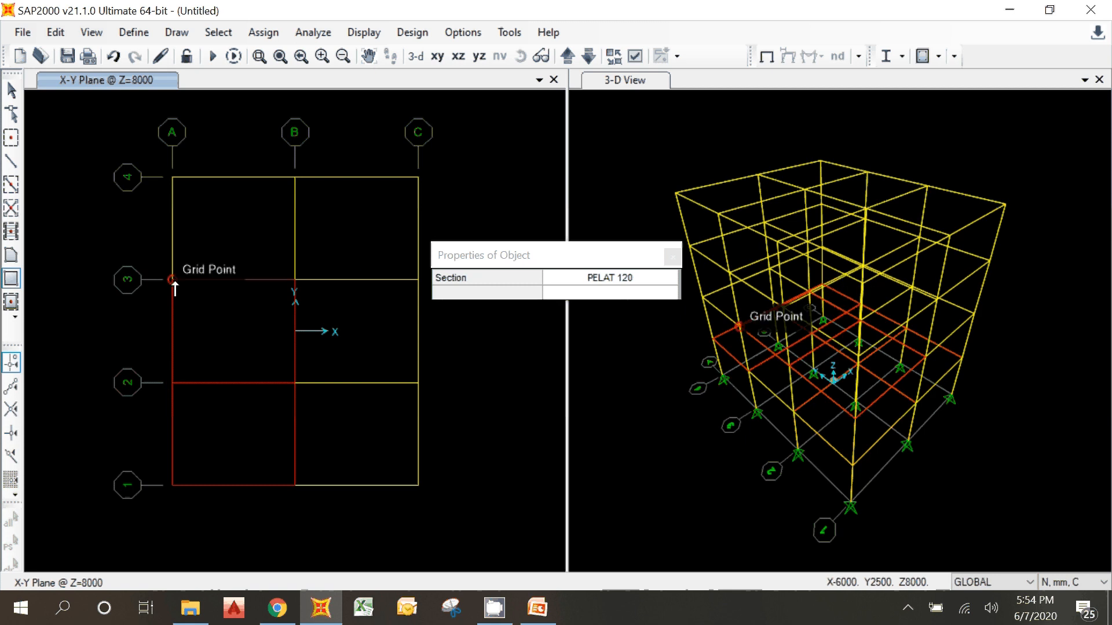
{"action": "left_click_drag", "start_coordinate": [174, 284], "coordinate": [291, 185]}
{"action": "left_click_drag", "start_coordinate": [296, 484], "coordinate": [417, 383]}
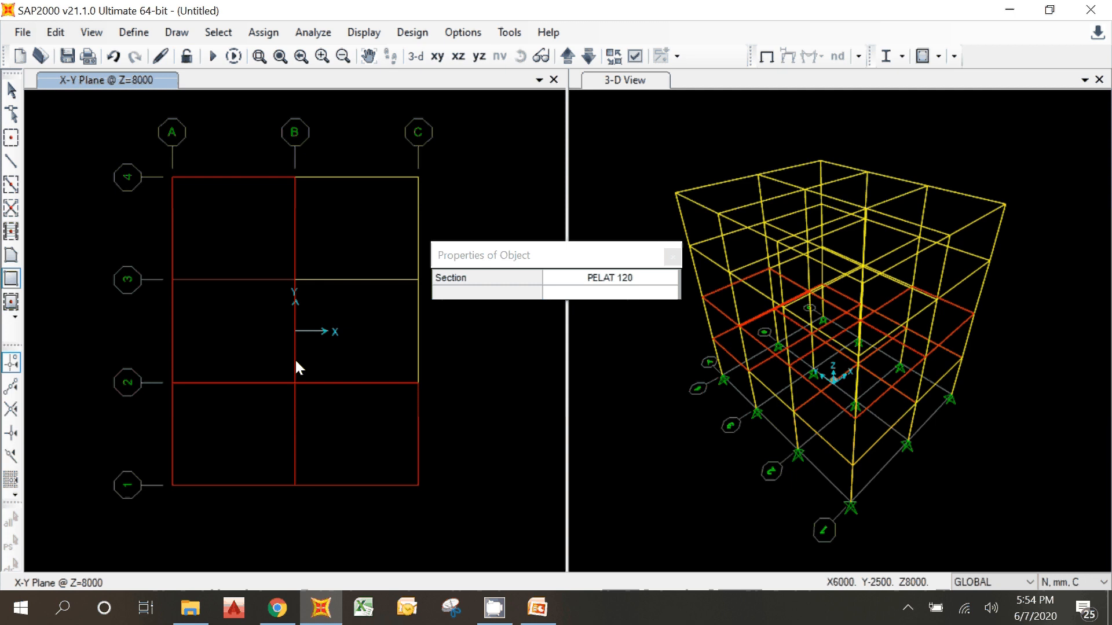
{"action": "left_click_drag", "start_coordinate": [296, 365], "coordinate": [417, 279]}
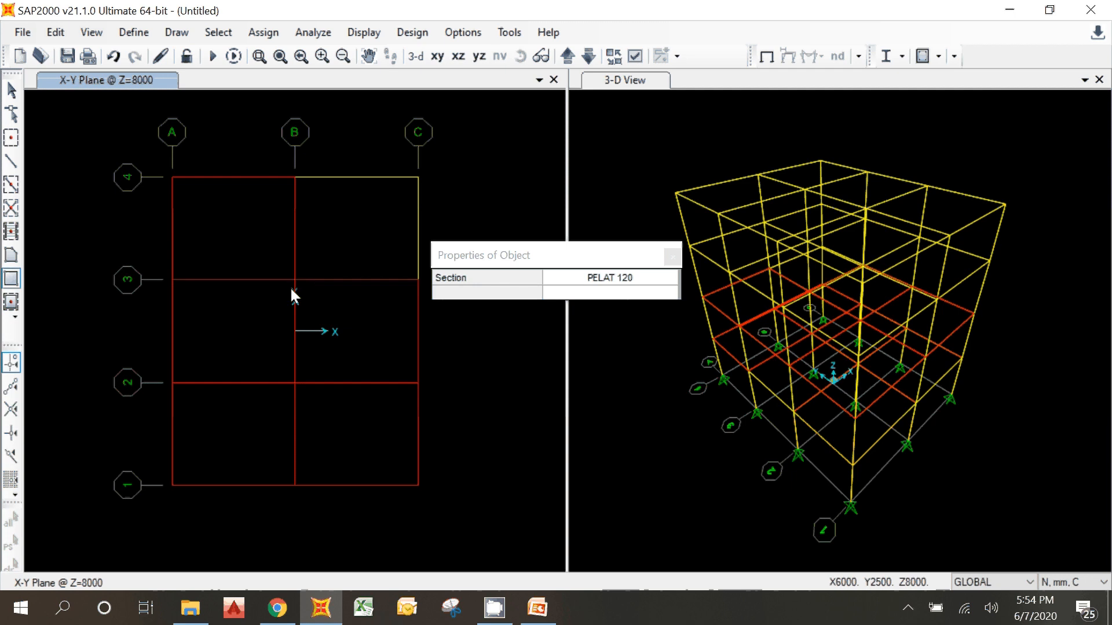
{"action": "left_click_drag", "start_coordinate": [295, 280], "coordinate": [416, 180]}
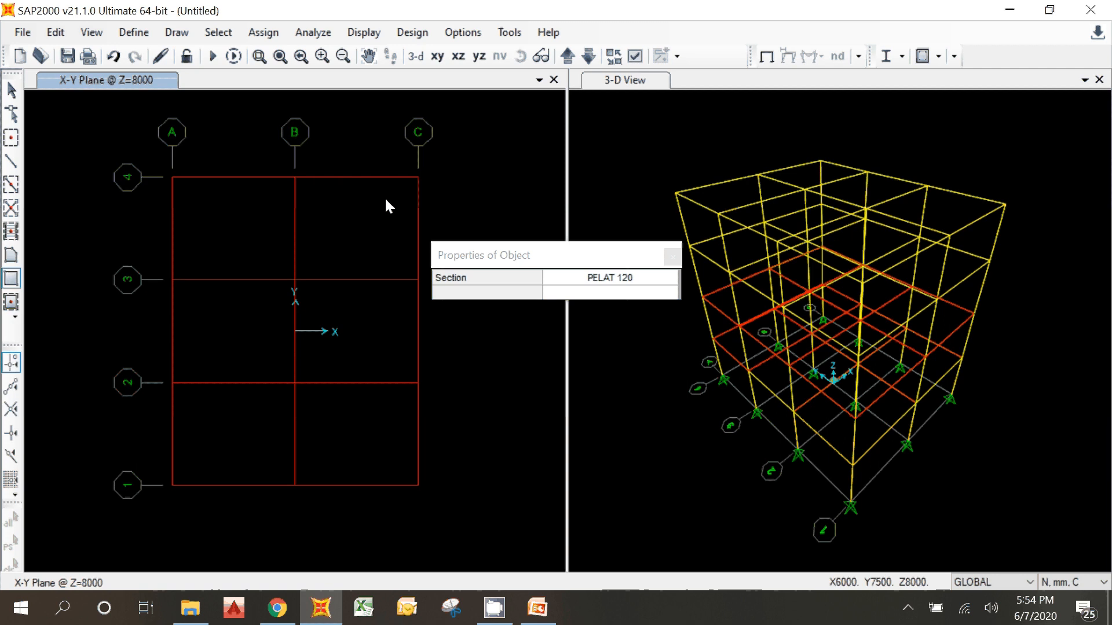
Step: Move the plan view up to Z=12000, draw rectangular PELAT 120 slabs in all six bays, and end the drawing command
{"action": "left_click", "coordinate": [570, 54]}
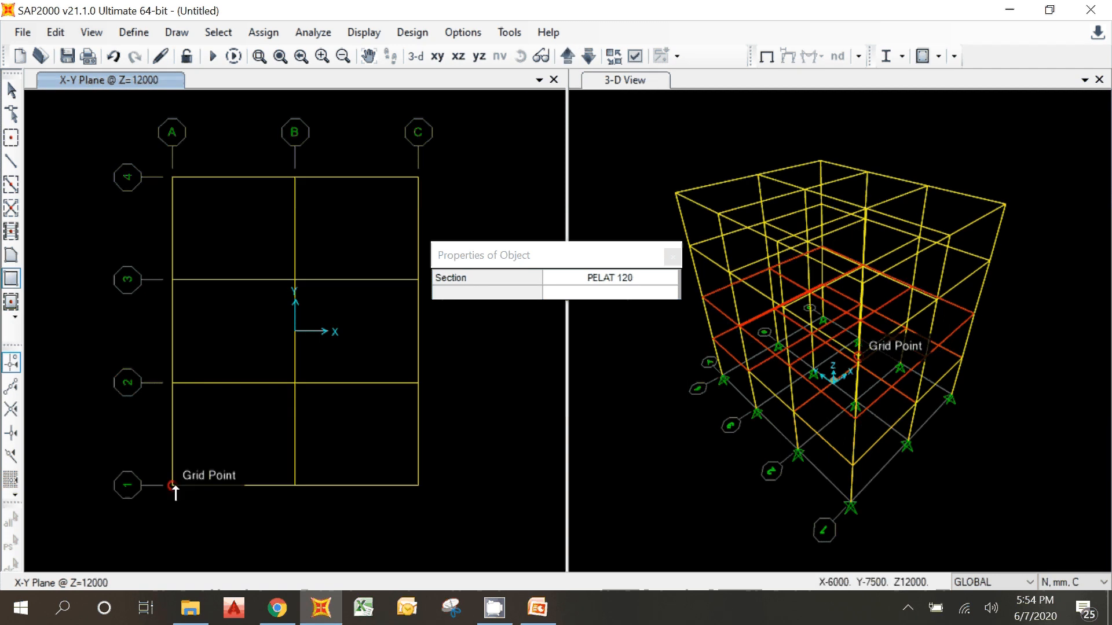
{"action": "left_click_drag", "start_coordinate": [175, 488], "coordinate": [291, 388]}
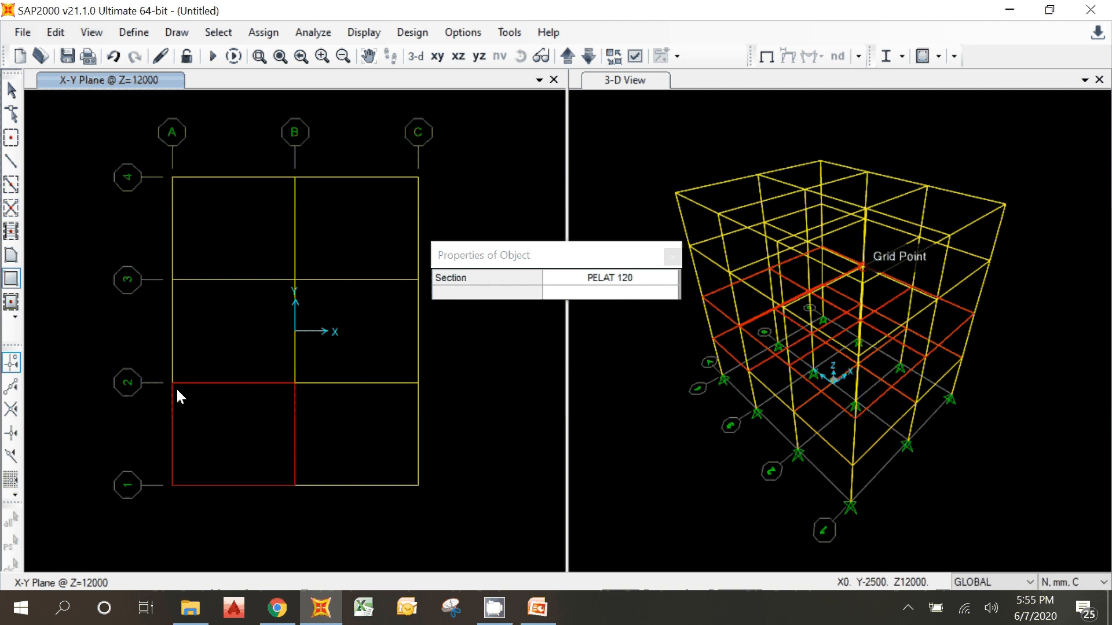
{"action": "left_click_drag", "start_coordinate": [173, 383], "coordinate": [296, 290]}
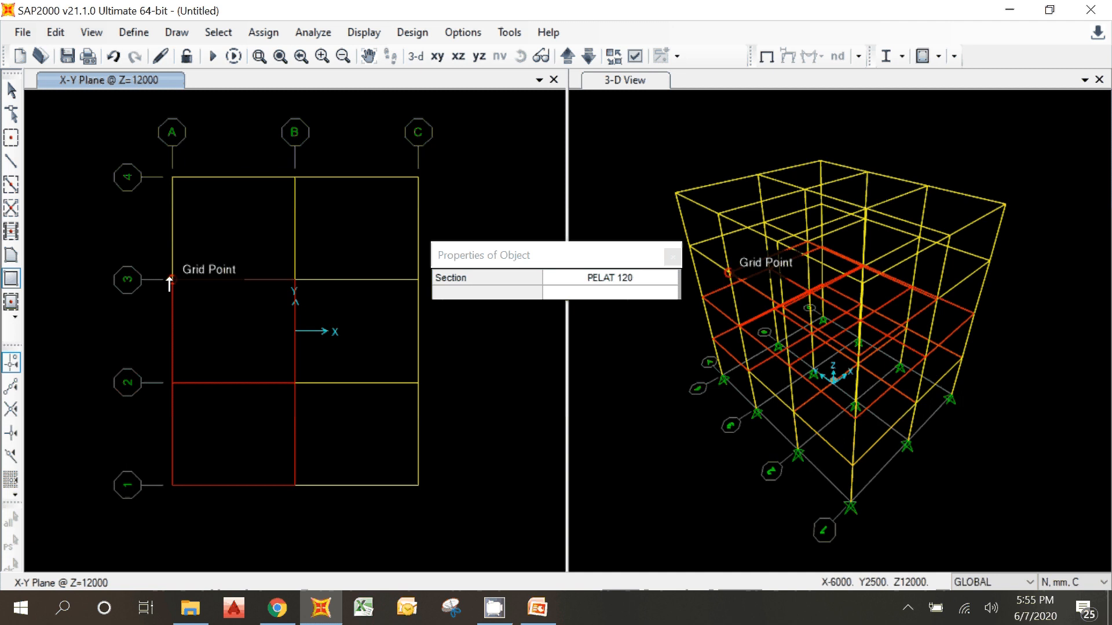
{"action": "left_click_drag", "start_coordinate": [172, 281], "coordinate": [300, 174]}
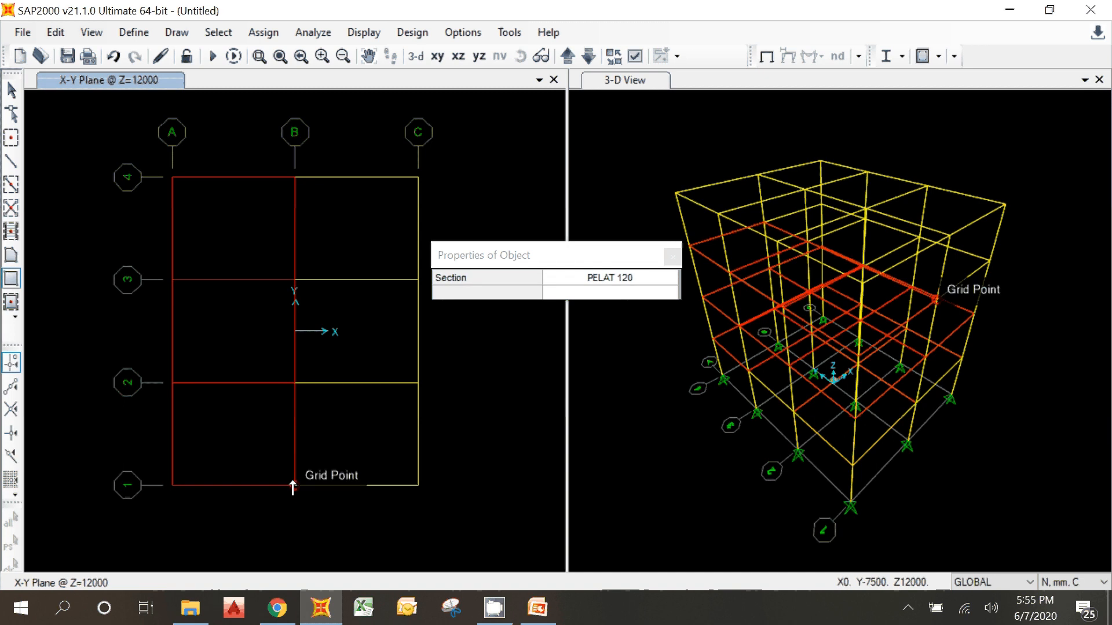
{"action": "left_click_drag", "start_coordinate": [295, 486], "coordinate": [418, 383]}
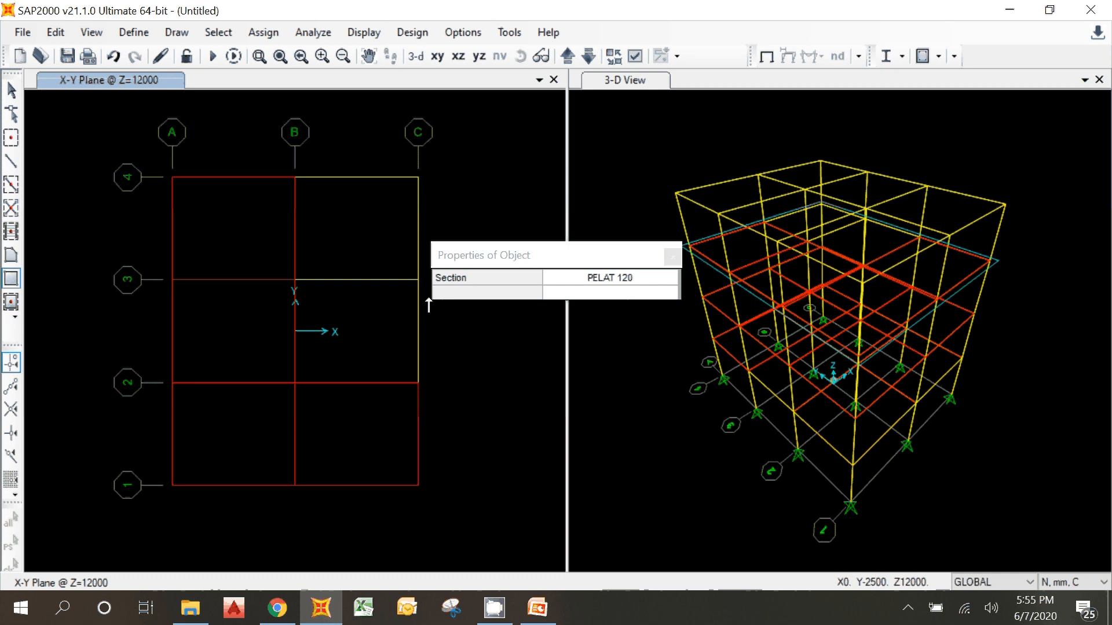
{"action": "left_click_drag", "start_coordinate": [428, 299], "coordinate": [418, 279]}
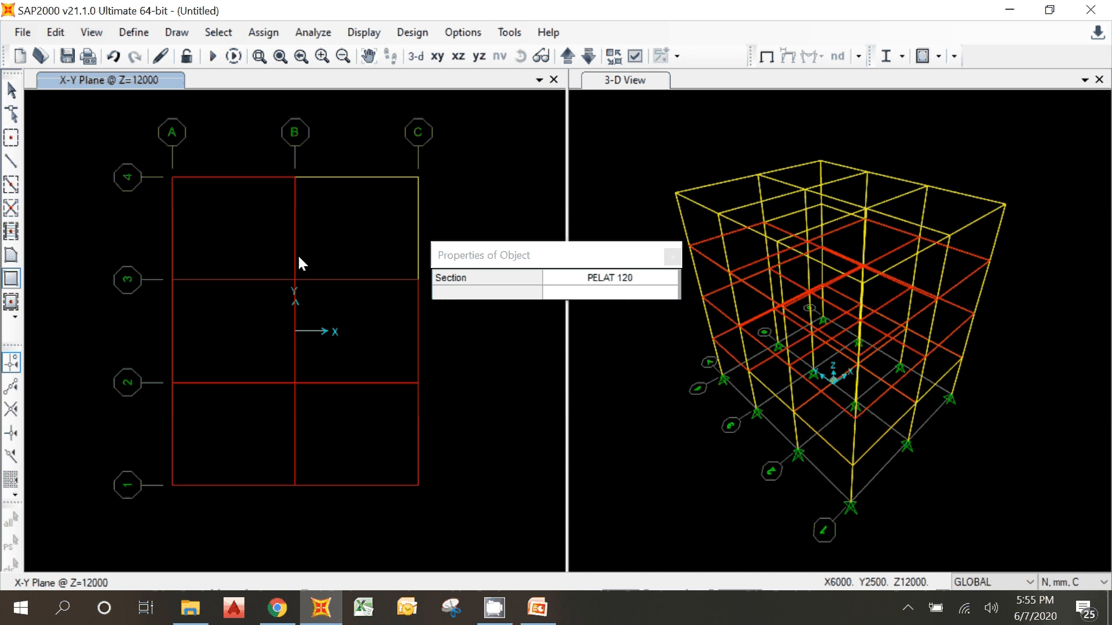
{"action": "left_click", "coordinate": [294, 280]}
{"action": "left_click", "coordinate": [419, 178]}
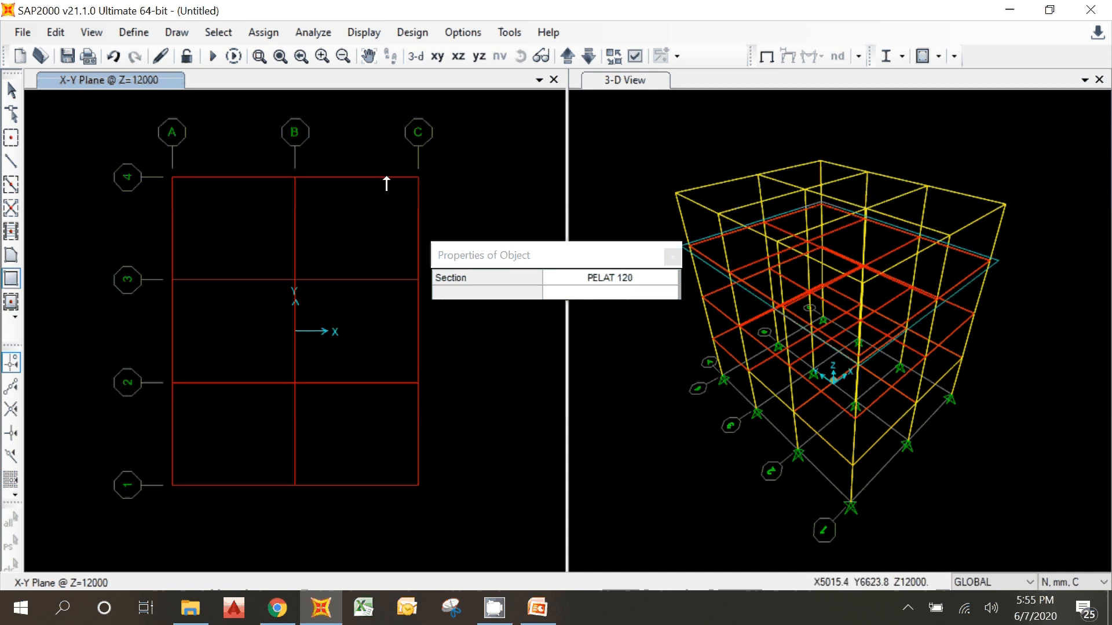
{"action": "key", "text": "Escape"}
Step: Move the plan view up to Z=15500 and draw PELAT 120 slabs in the three A-B bays from grid line 1 to 4
{"action": "left_click", "coordinate": [567, 56]}
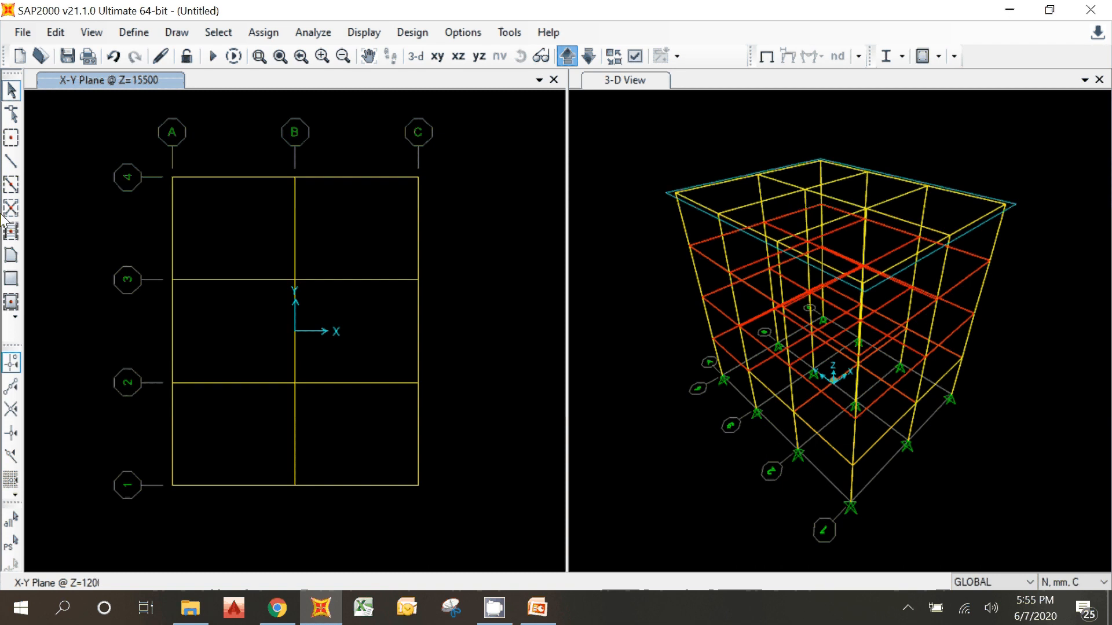
{"action": "left_click", "coordinate": [11, 278]}
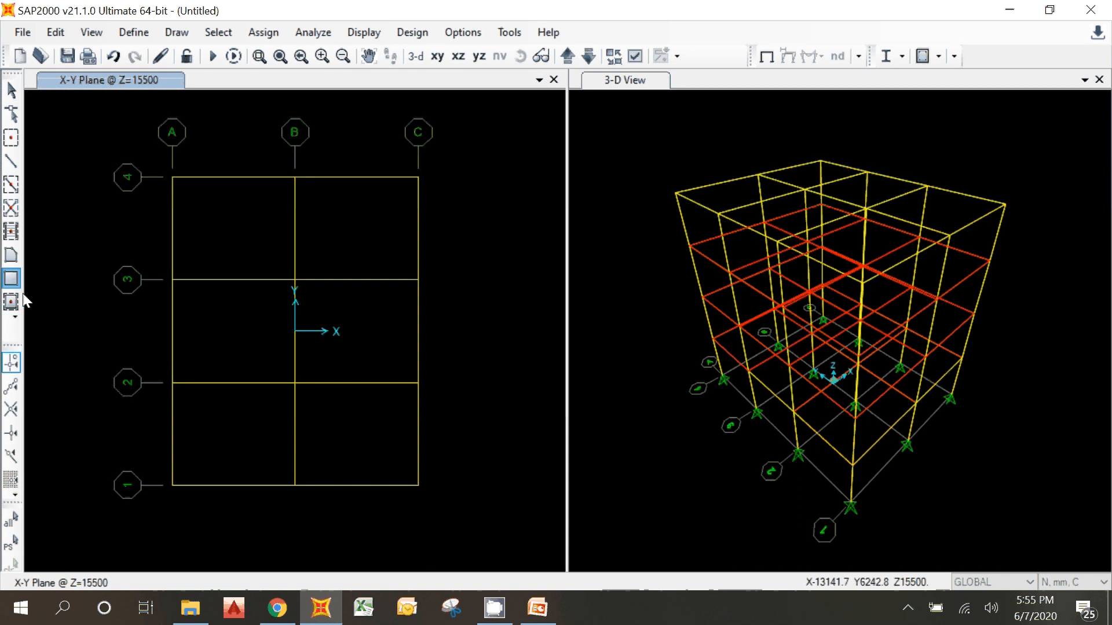
{"action": "left_click", "coordinate": [168, 482]}
{"action": "left_click", "coordinate": [300, 392]}
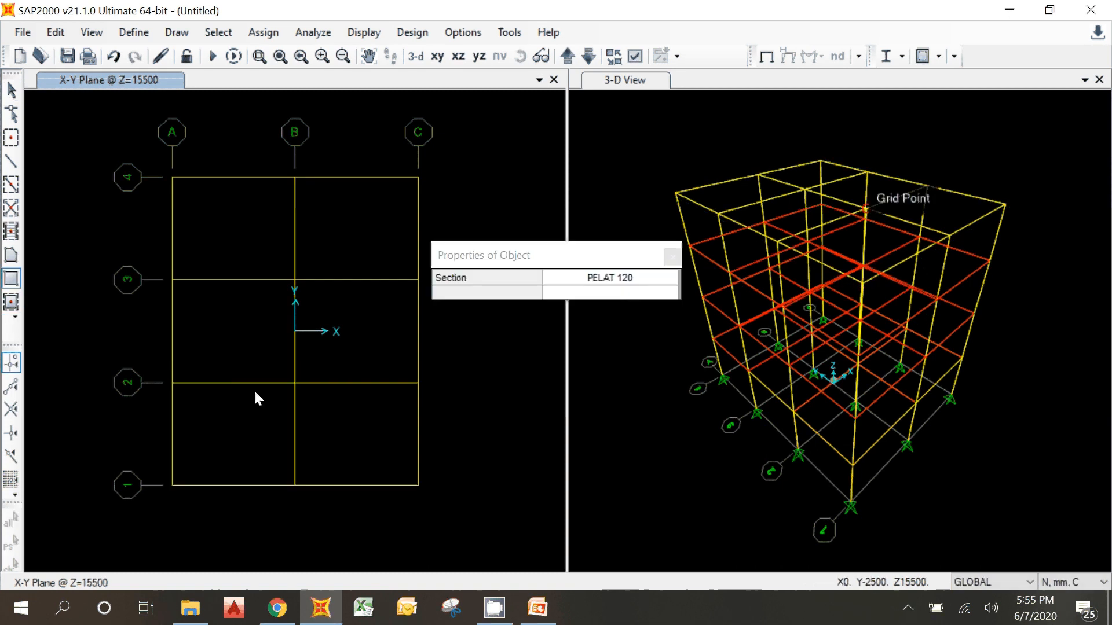
{"action": "left_click", "coordinate": [172, 383]}
{"action": "left_click", "coordinate": [290, 282]}
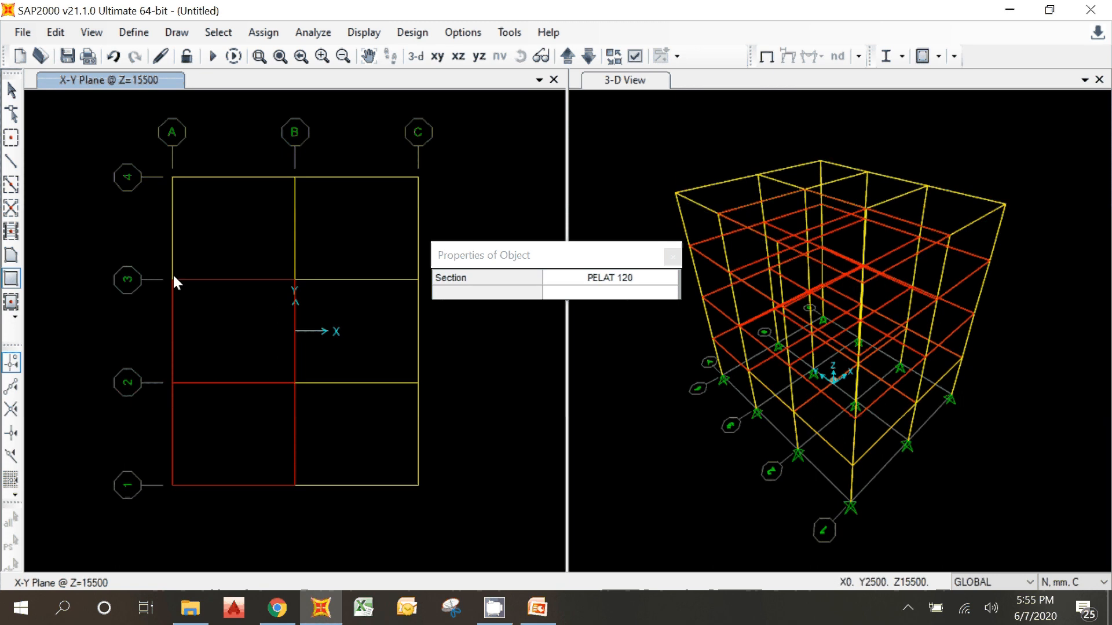
{"action": "left_click", "coordinate": [173, 280]}
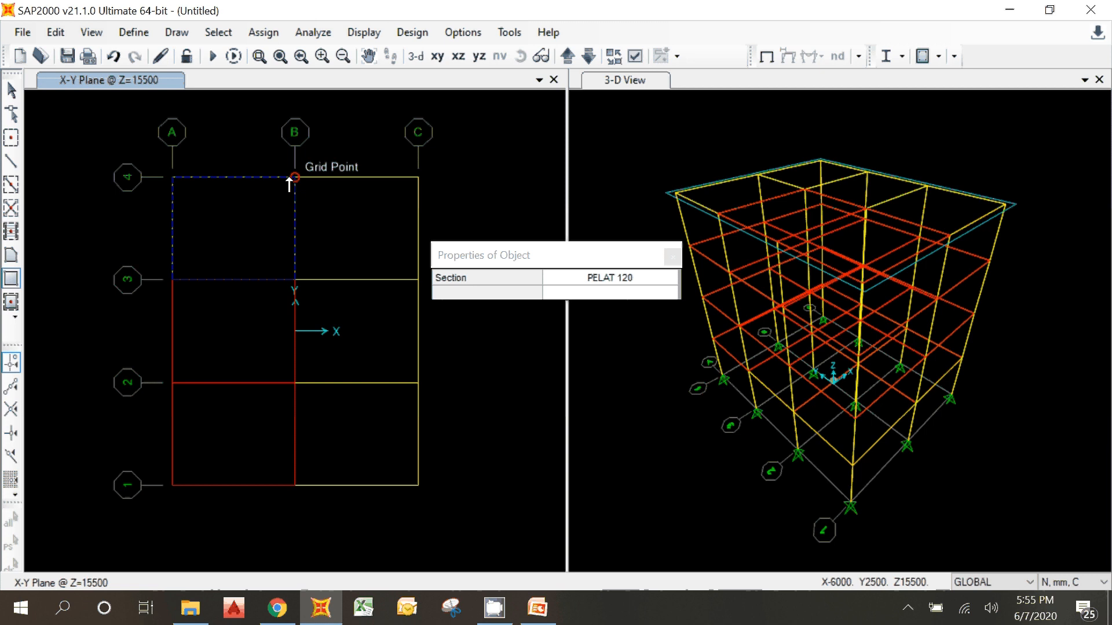
{"action": "left_click", "coordinate": [289, 180]}
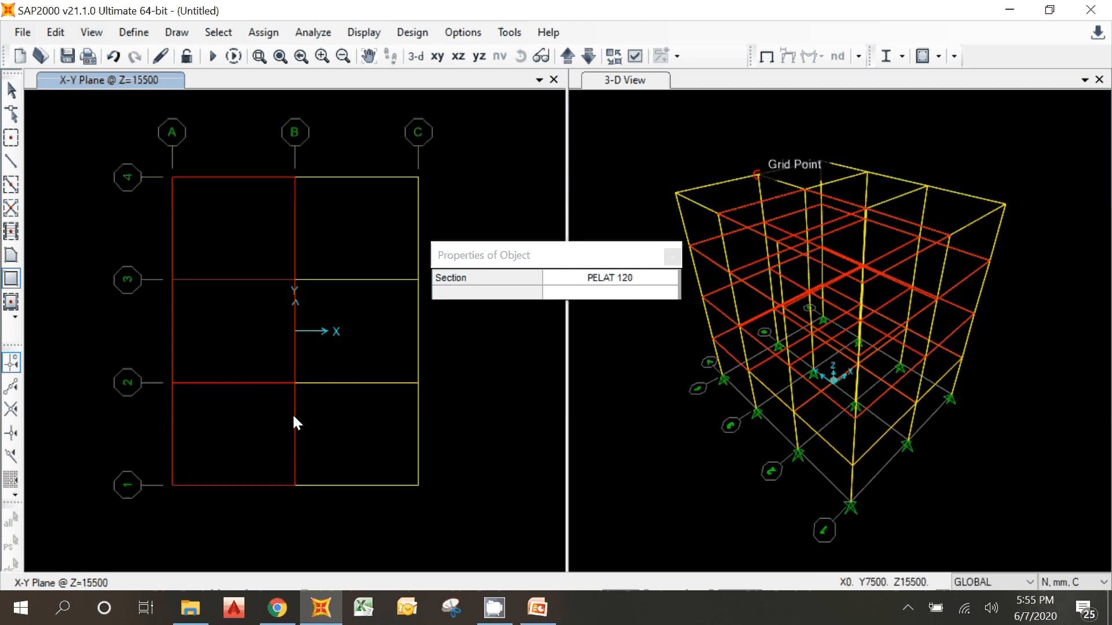
Step: Draw the PELAT 120 slabs at Z=15500 in the three B-C bays from grid line 1 to 4 and end the drawing command
{"action": "left_click", "coordinate": [293, 481]}
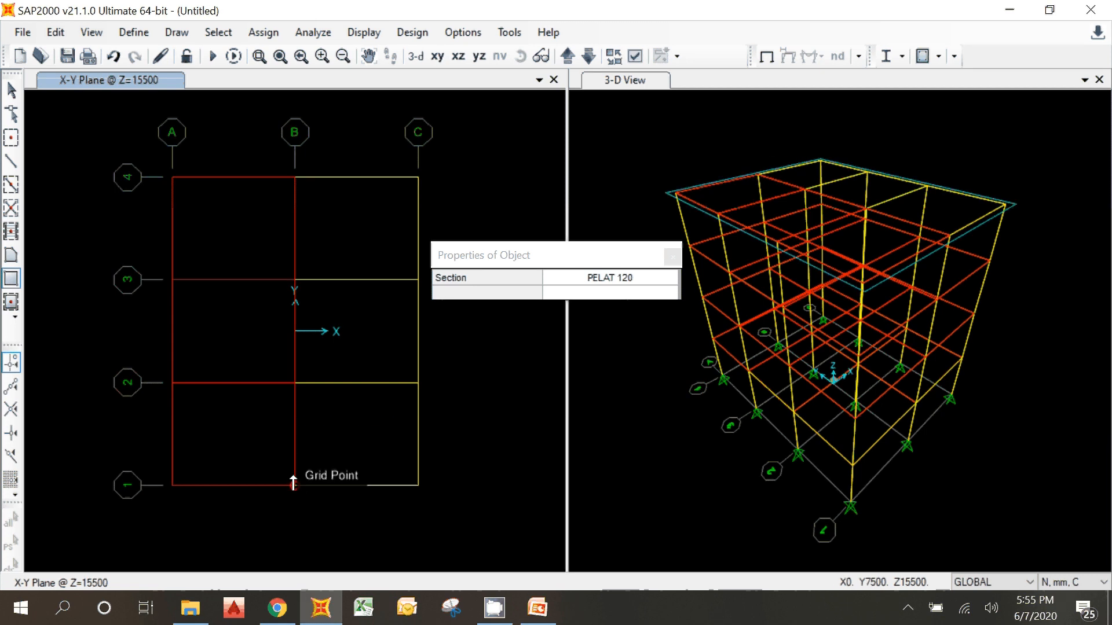
{"action": "left_click", "coordinate": [411, 385]}
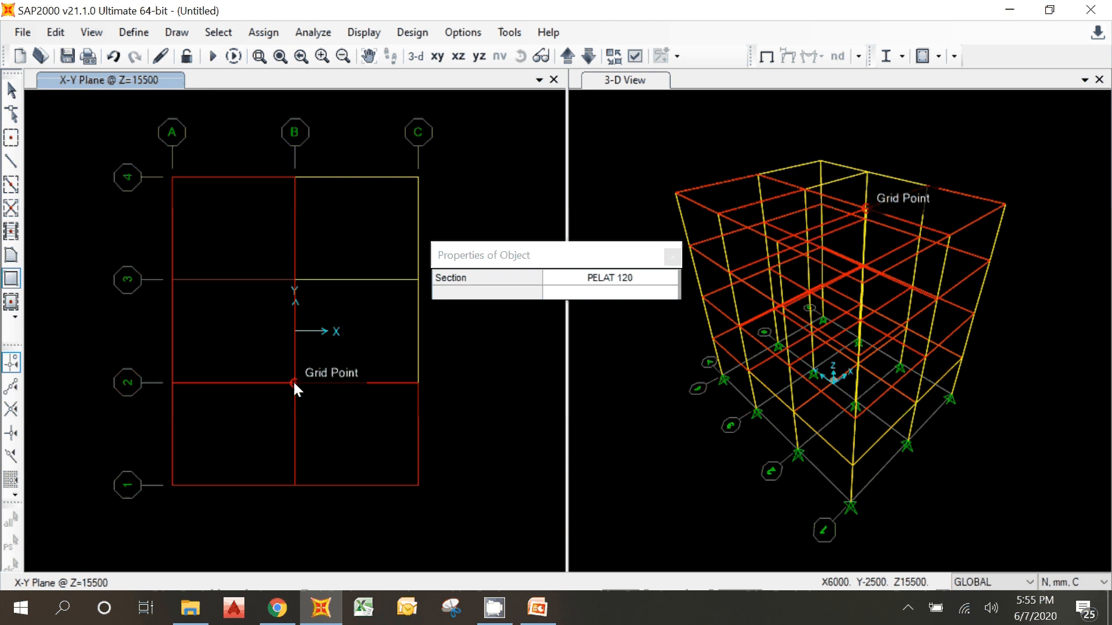
{"action": "left_click", "coordinate": [293, 382]}
{"action": "left_click", "coordinate": [405, 281]}
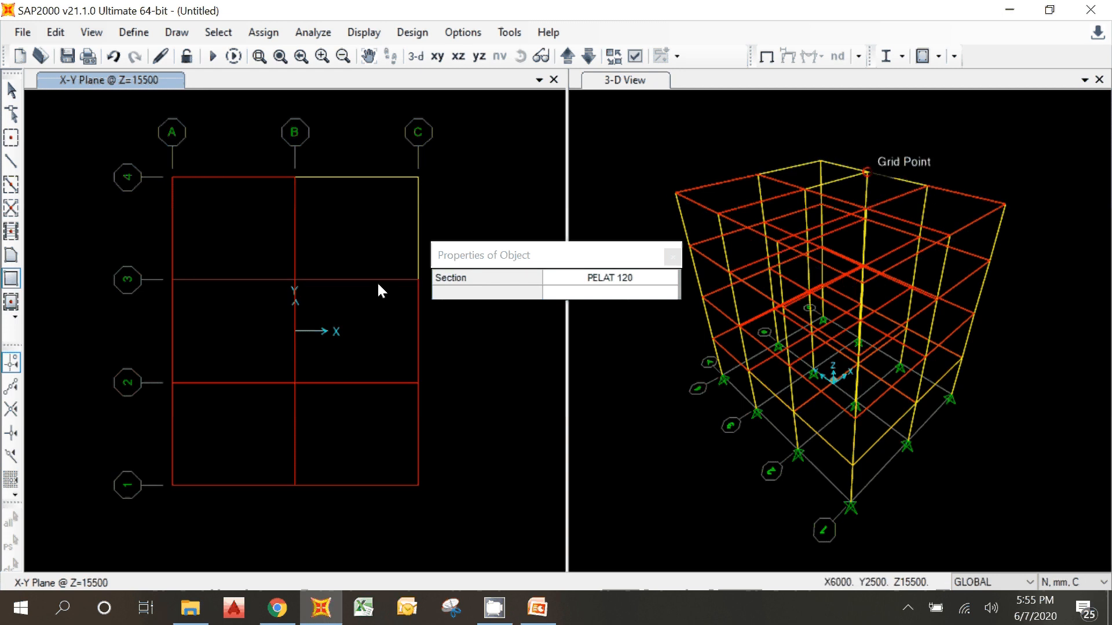
{"action": "left_click", "coordinate": [293, 280]}
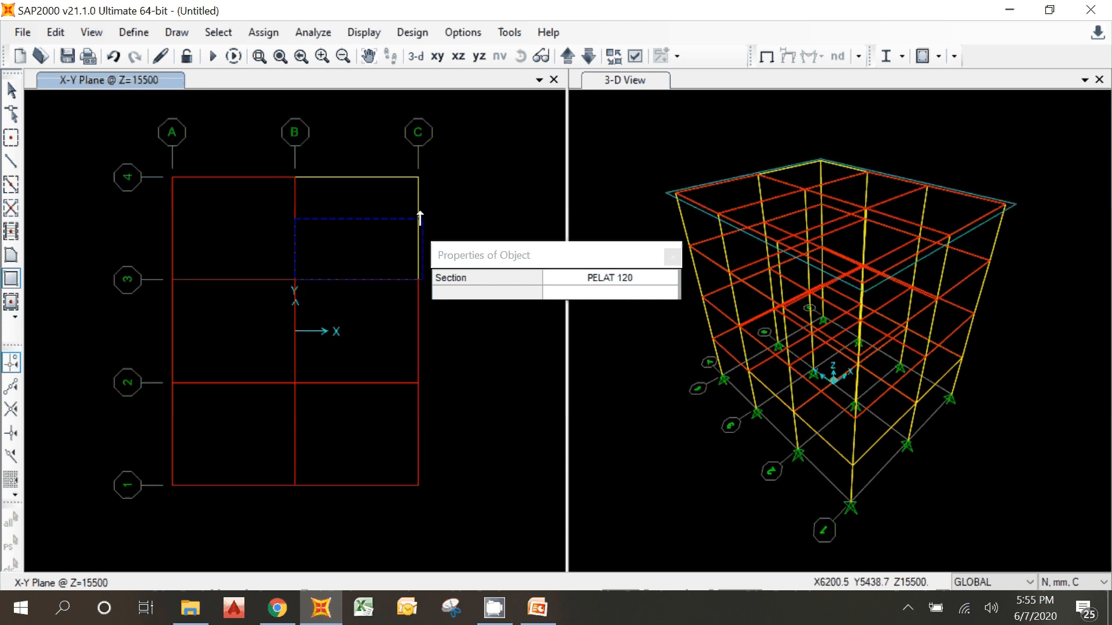
{"action": "left_click", "coordinate": [417, 178]}
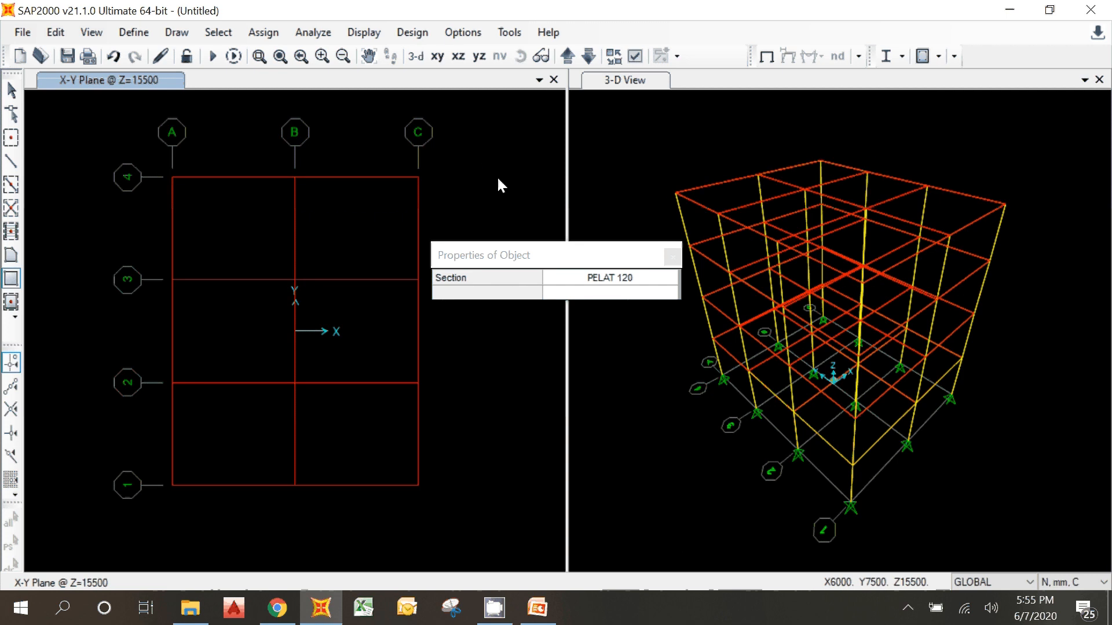
{"action": "key", "text": "Escape"}
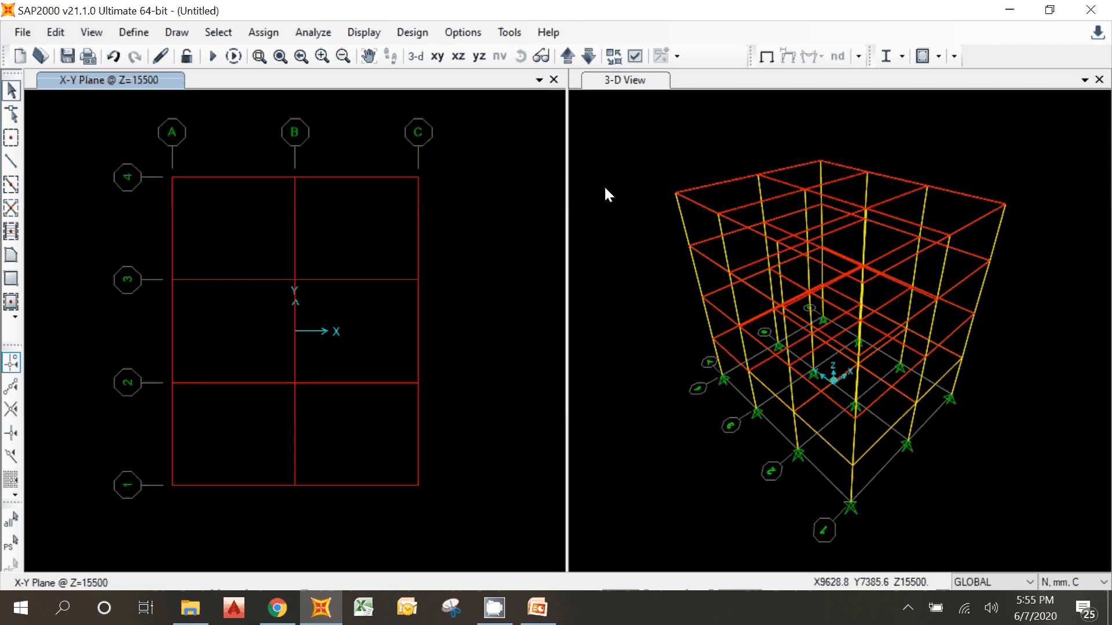
{"action": "left_click", "coordinate": [605, 188]}
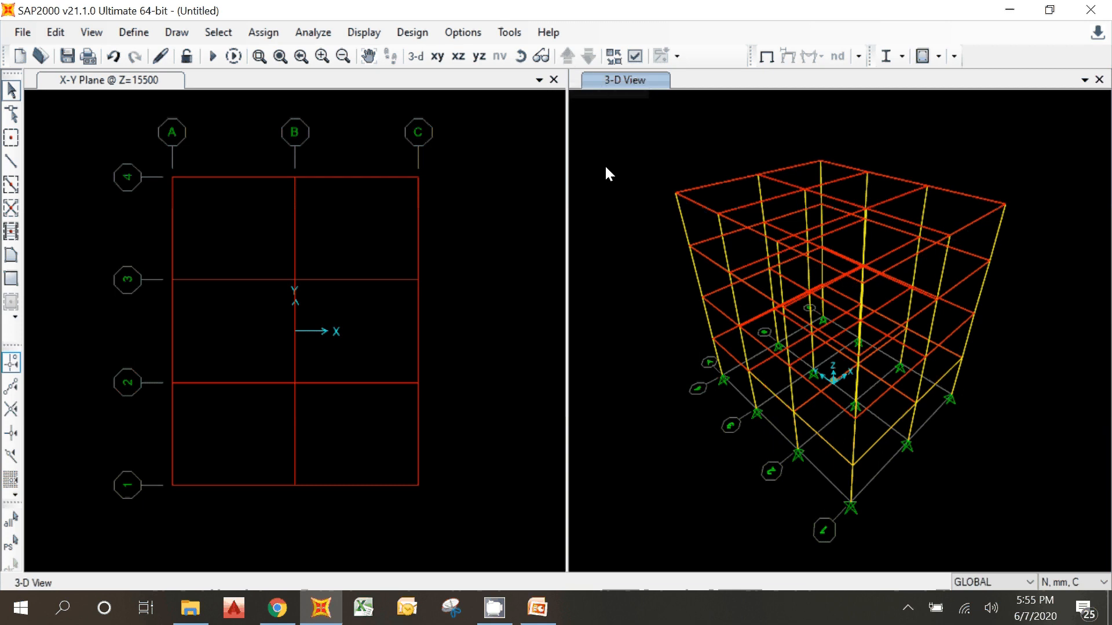
{"action": "left_click", "coordinate": [416, 57]}
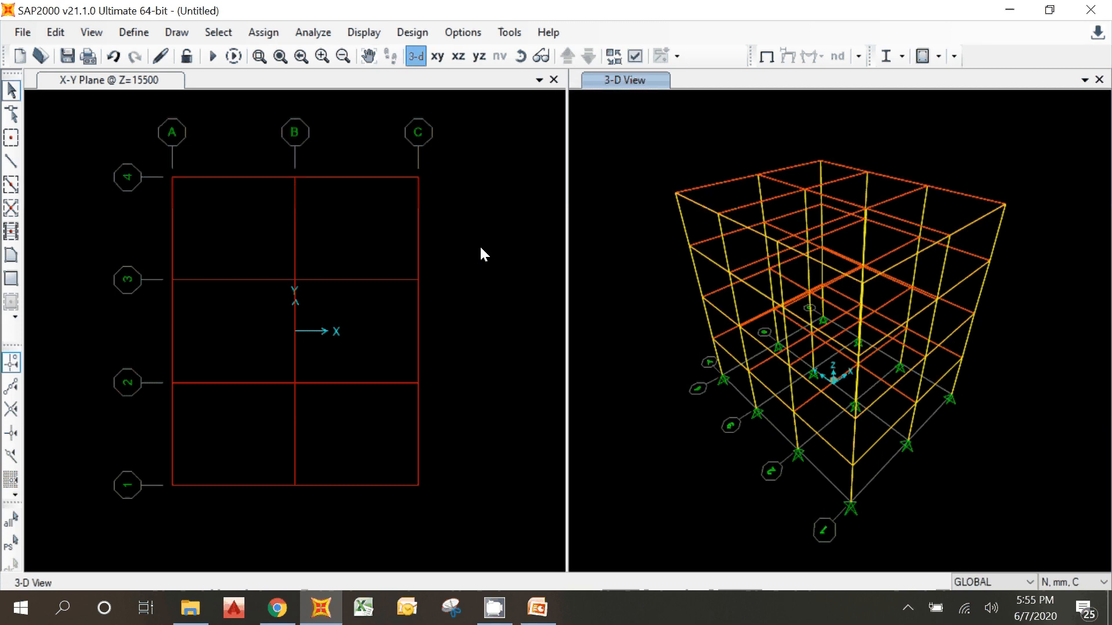
{"action": "left_click", "coordinate": [481, 253]}
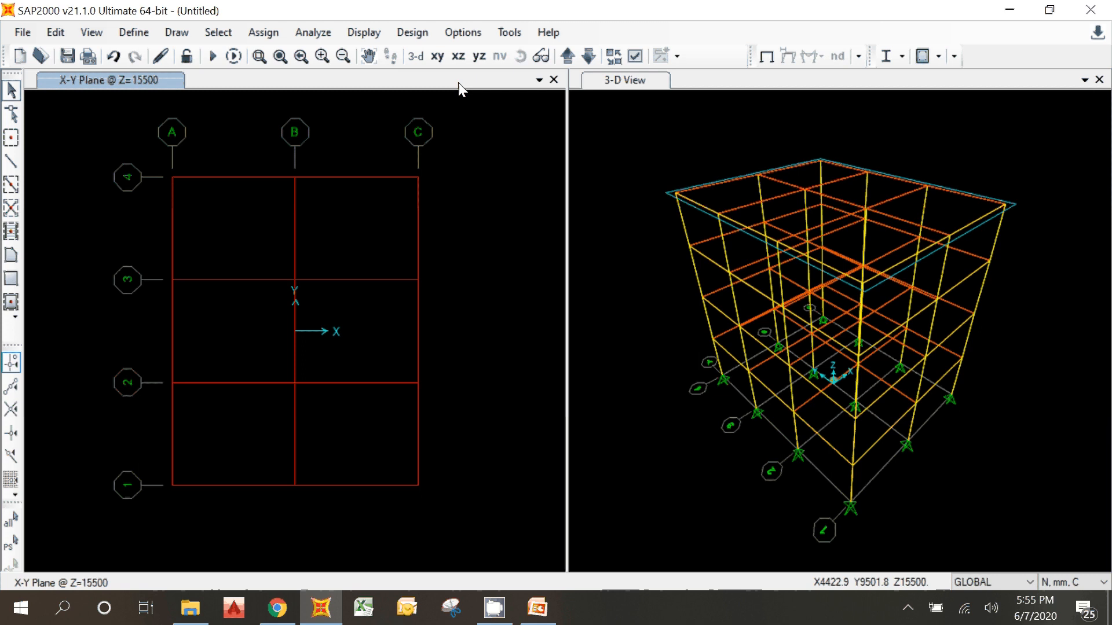
{"action": "left_click", "coordinate": [417, 57]}
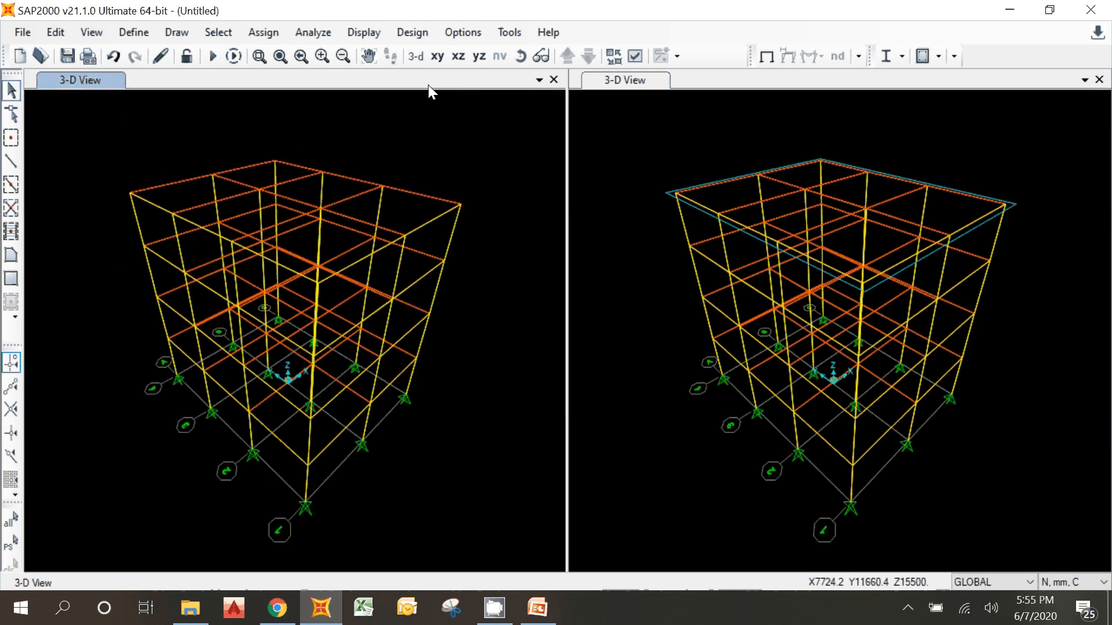
{"action": "left_click", "coordinate": [437, 56]}
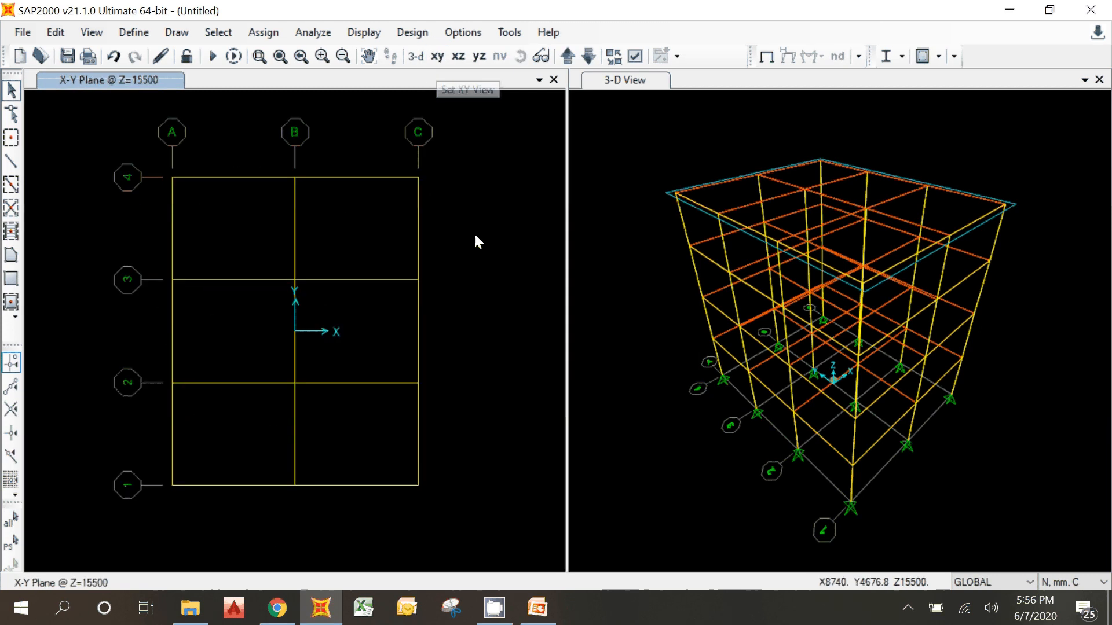
Step: Turn on Fill Objects in the display options of the 3-D view and make the plan view active again
{"action": "left_click", "coordinate": [571, 233]}
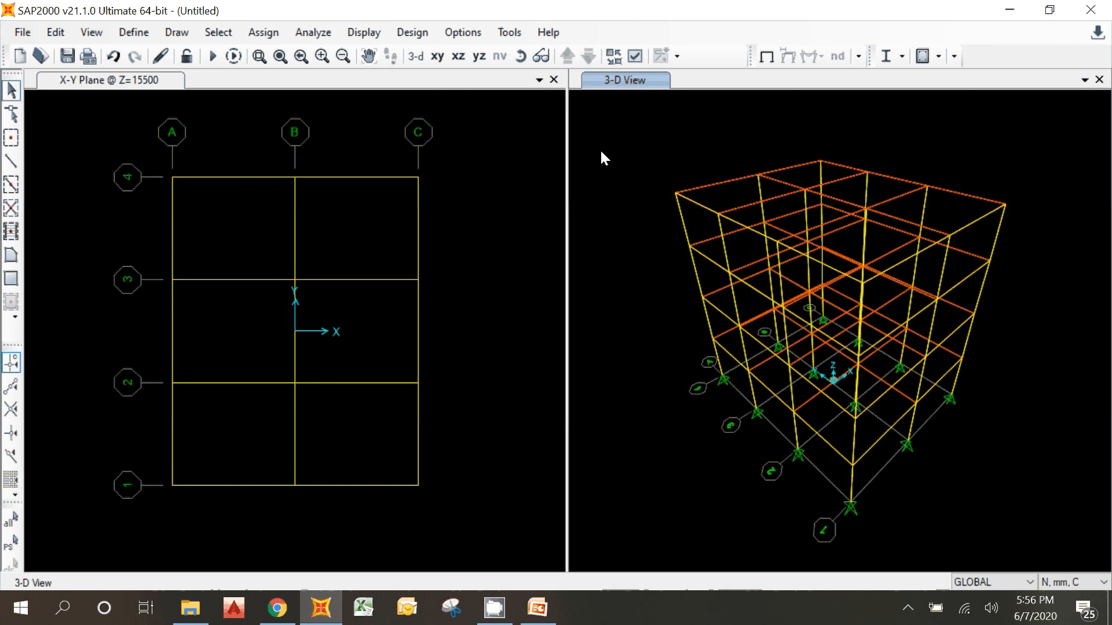
{"action": "left_click", "coordinate": [635, 56]}
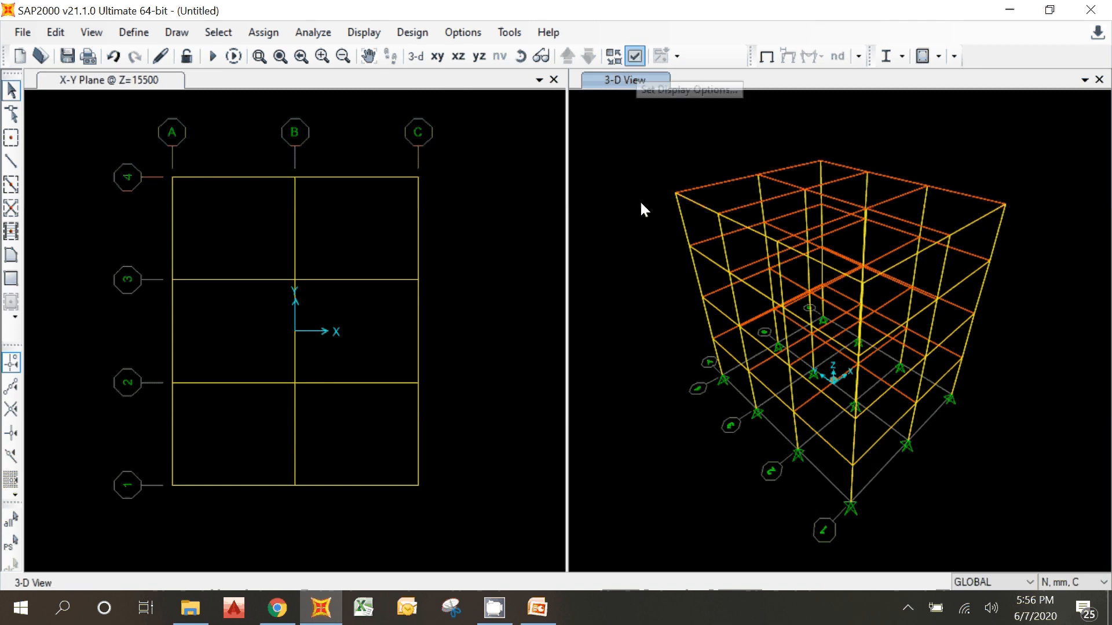
{"action": "left_click", "coordinate": [635, 56]}
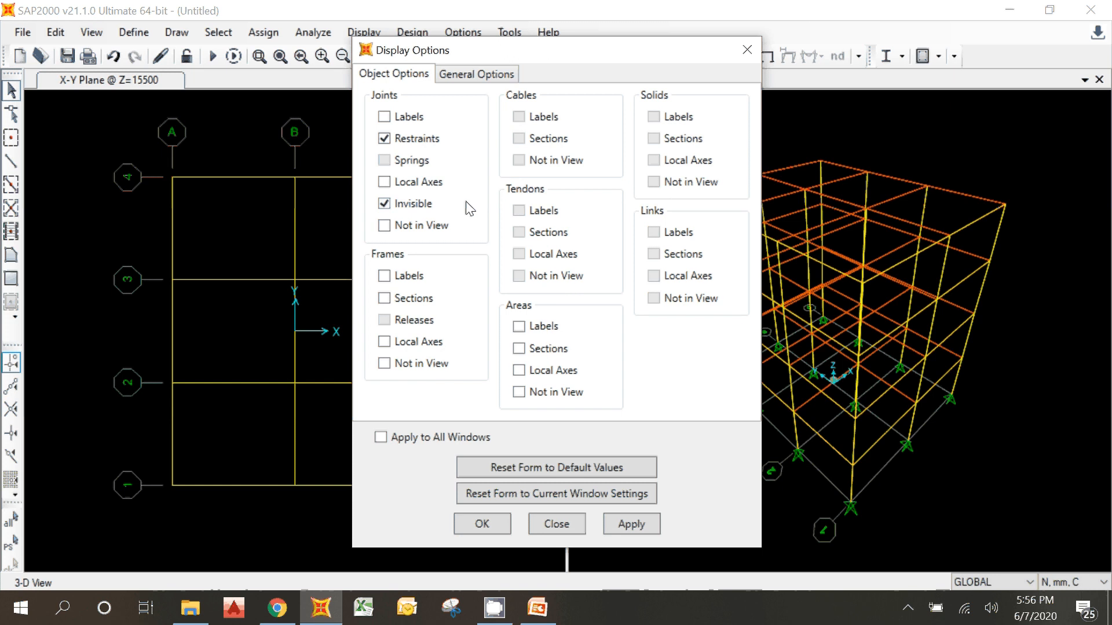
{"action": "left_click", "coordinate": [476, 76]}
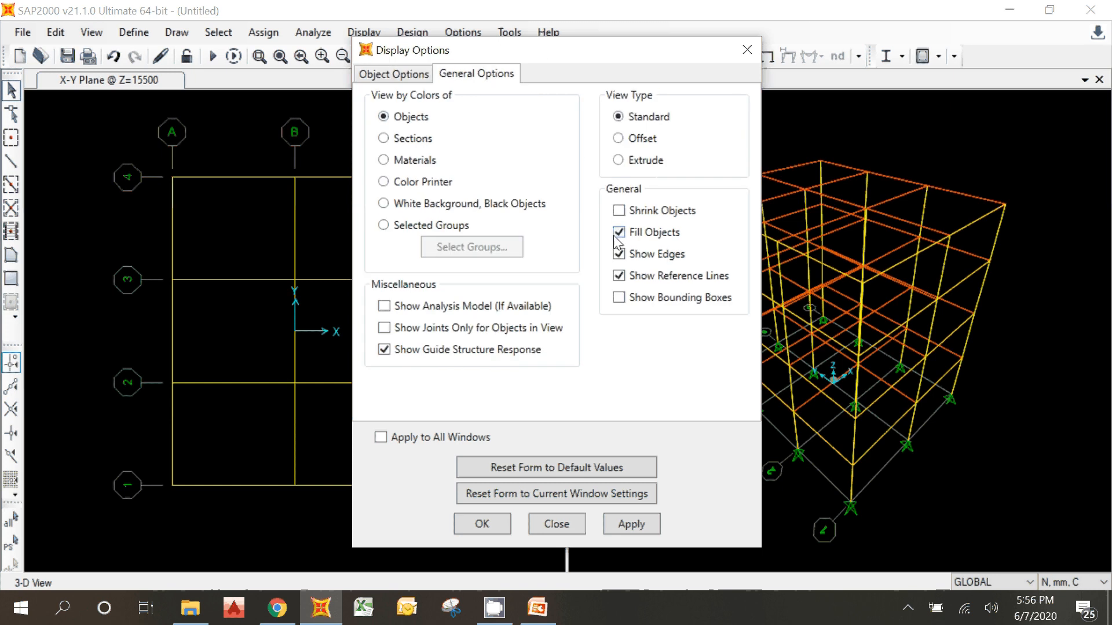
{"action": "left_click", "coordinate": [476, 527]}
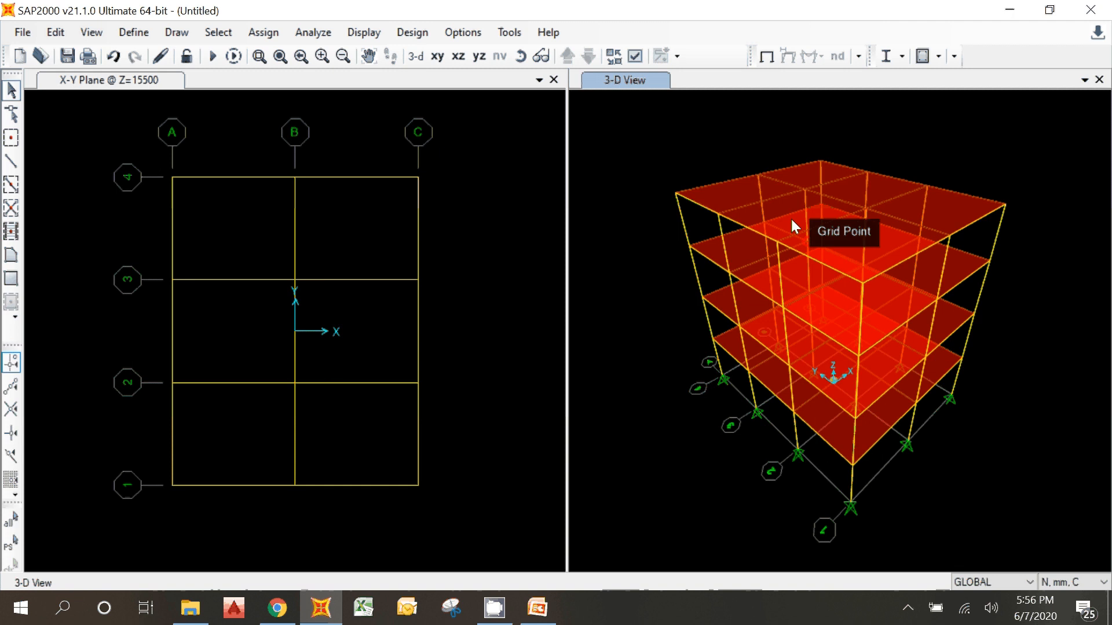
{"action": "left_click", "coordinate": [462, 276]}
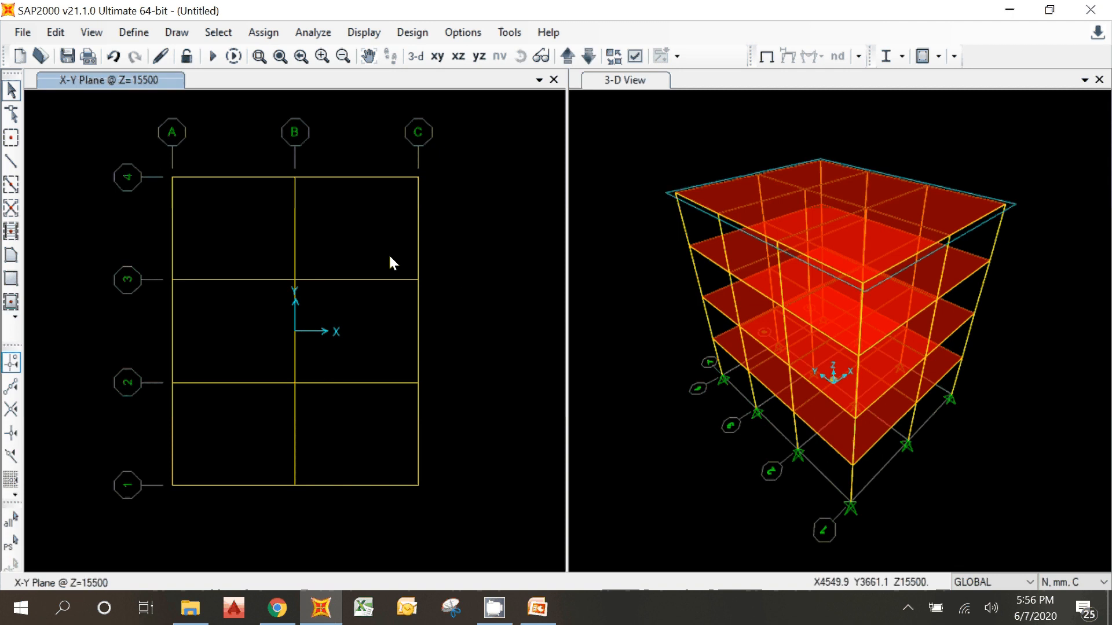
Step: Check the separate slab areas in the Z=15500 plan by selecting and deselecting them bay by bay
{"action": "left_click", "coordinate": [389, 258]}
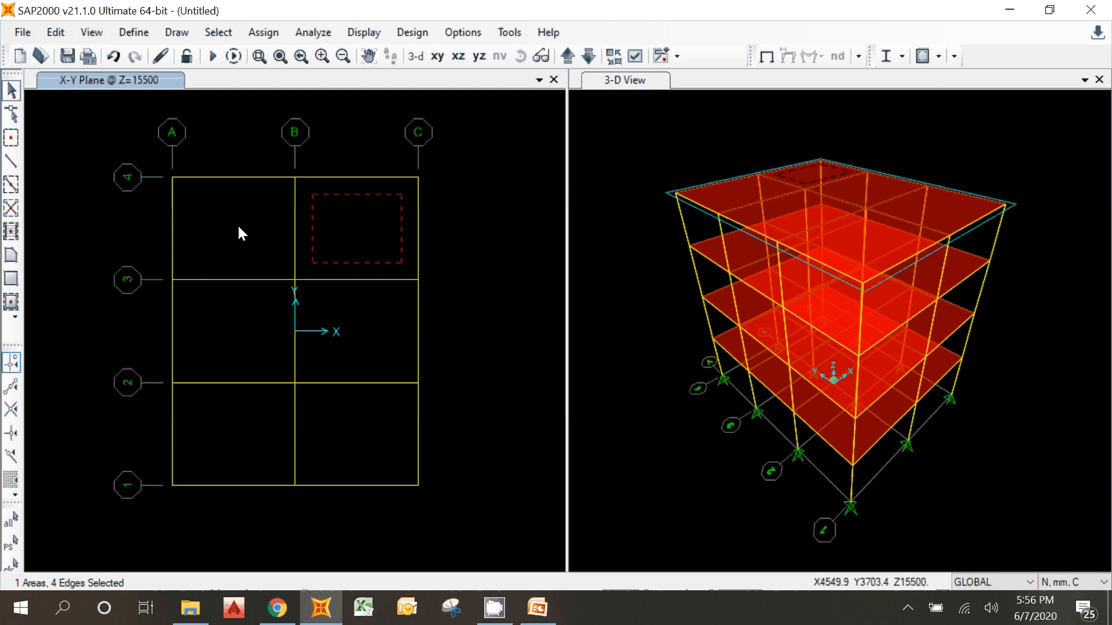
{"action": "left_click", "coordinate": [238, 226]}
{"action": "left_click", "coordinate": [332, 238]}
{"action": "left_click", "coordinate": [244, 307]}
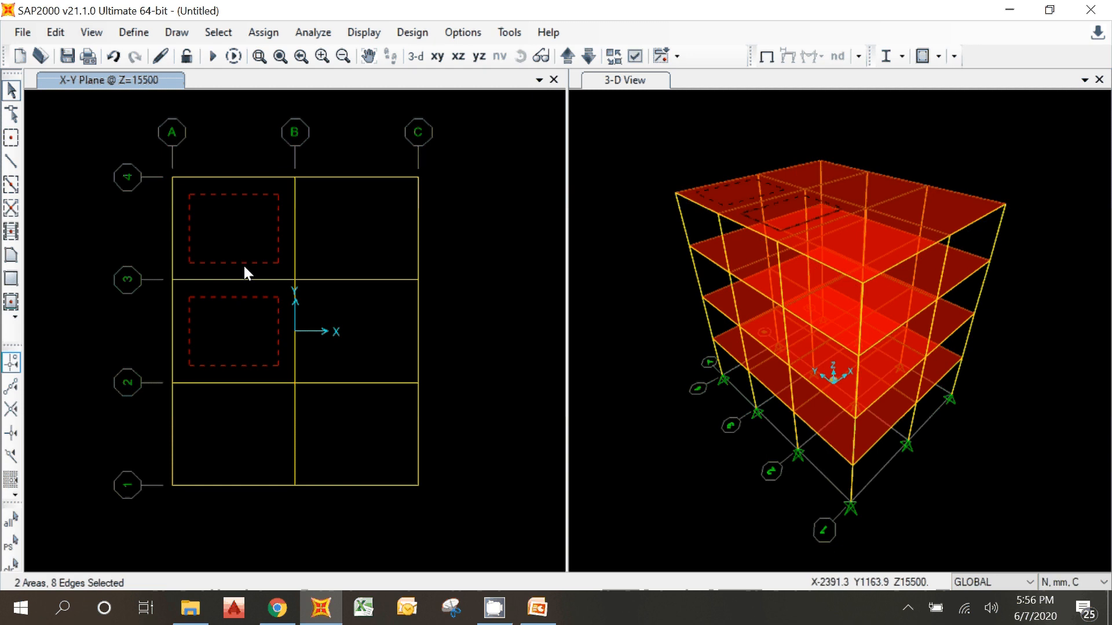
{"action": "left_click", "coordinate": [244, 265]}
{"action": "left_click", "coordinate": [250, 319]}
{"action": "left_click", "coordinate": [312, 325]}
{"action": "left_click", "coordinate": [267, 324]}
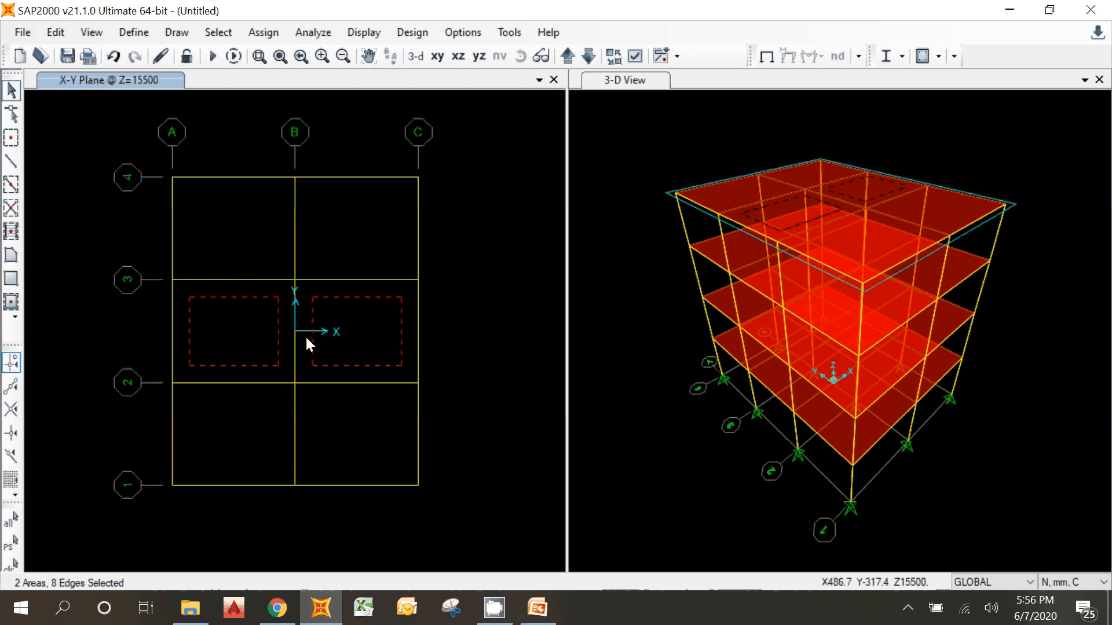
{"action": "left_click", "coordinate": [307, 340]}
{"action": "left_click", "coordinate": [256, 331]}
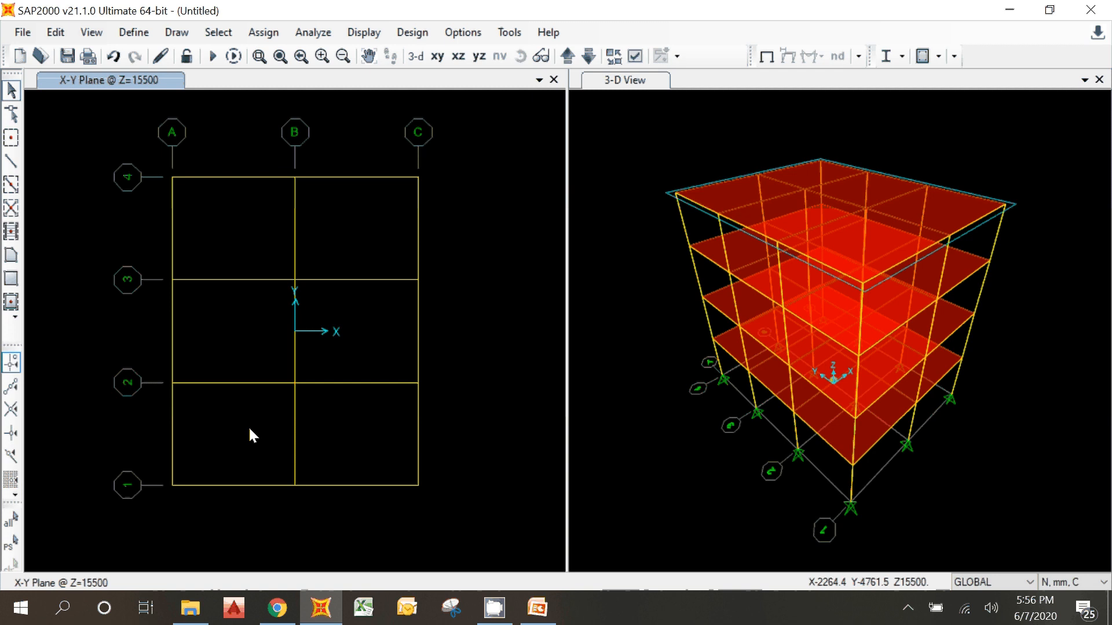
{"action": "left_click", "coordinate": [240, 231]}
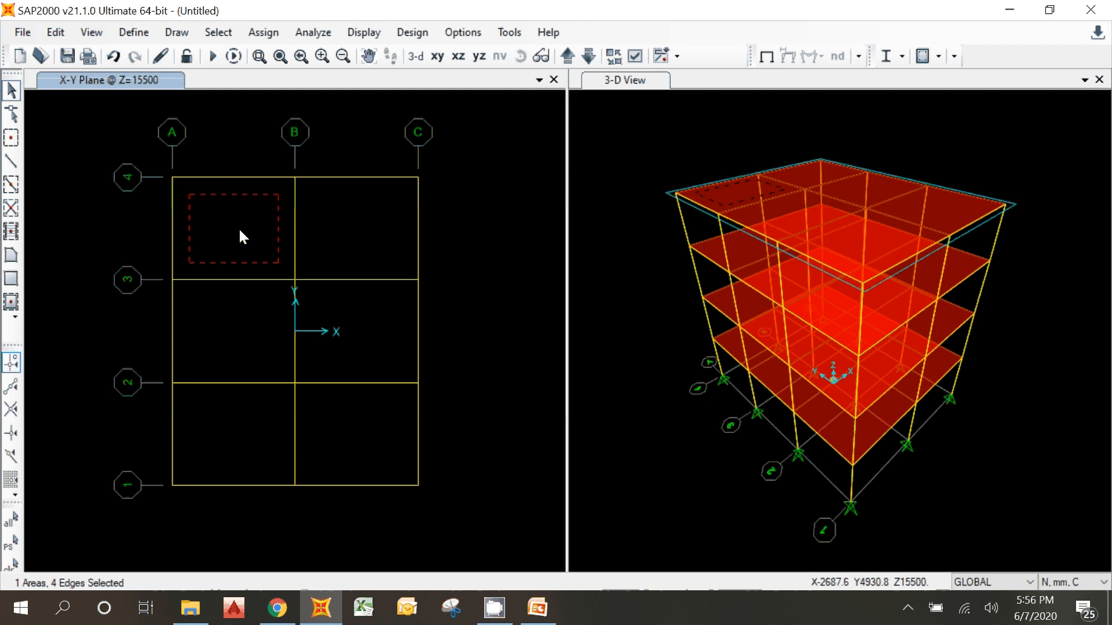
{"action": "left_click", "coordinate": [240, 231]}
{"action": "left_click", "coordinate": [351, 227]}
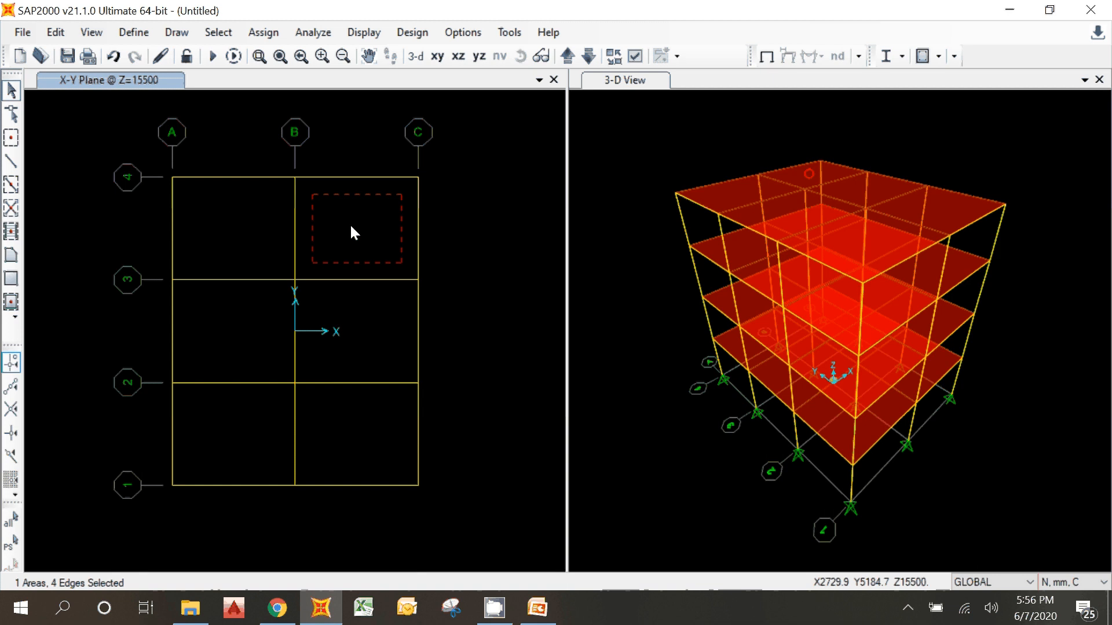
{"action": "left_click", "coordinate": [257, 227]}
{"action": "left_click", "coordinate": [257, 226]}
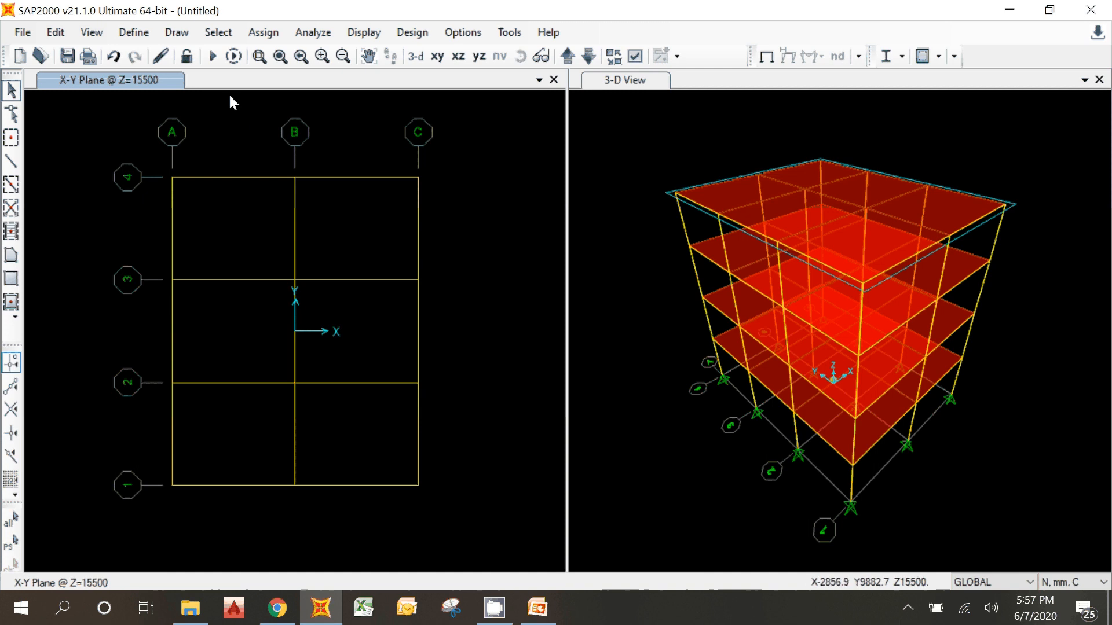
Step: Select all areas that have the PELAT 120 area section, using selection by area section properties
{"action": "left_click", "coordinate": [215, 32]}
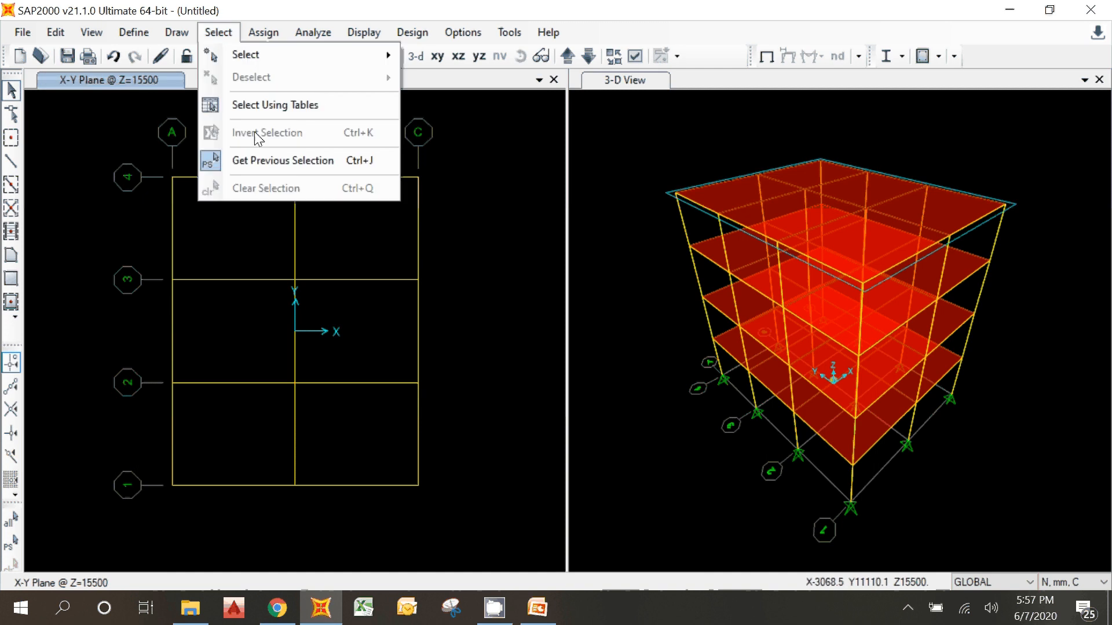
{"action": "left_click", "coordinate": [254, 55]}
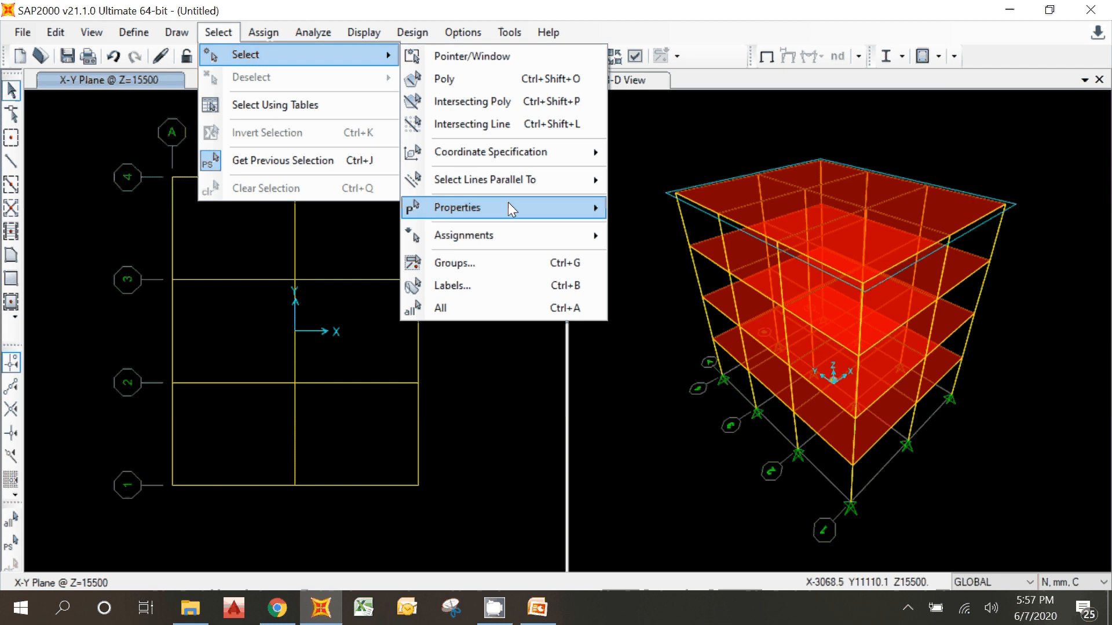
{"action": "mouse_move", "coordinate": [508, 203]}
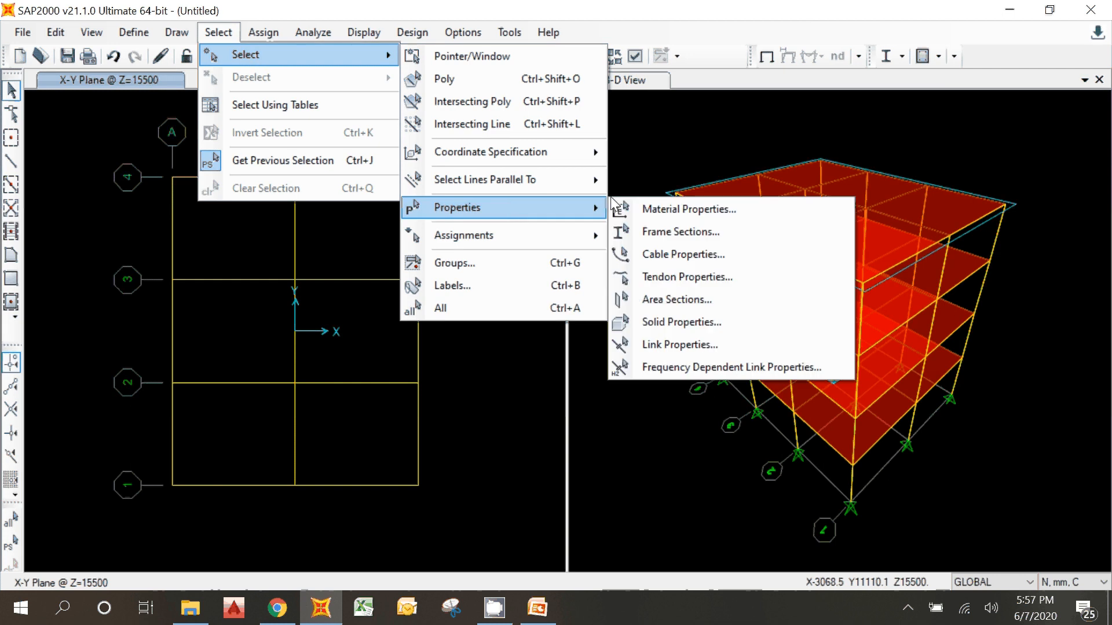
{"action": "left_click", "coordinate": [676, 299]}
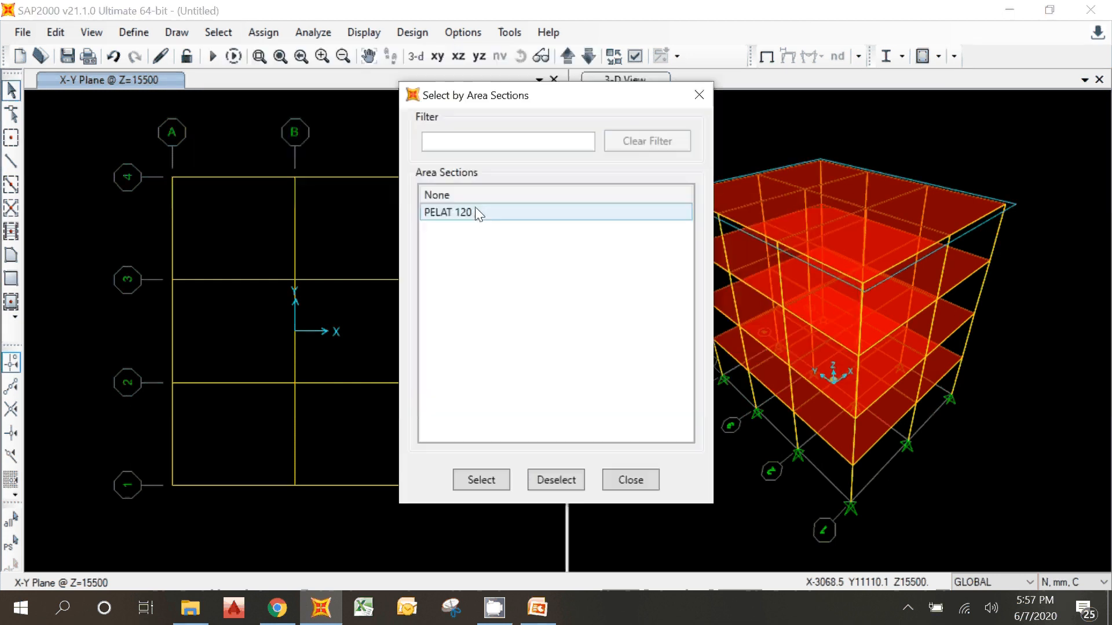
{"action": "left_click", "coordinate": [475, 209]}
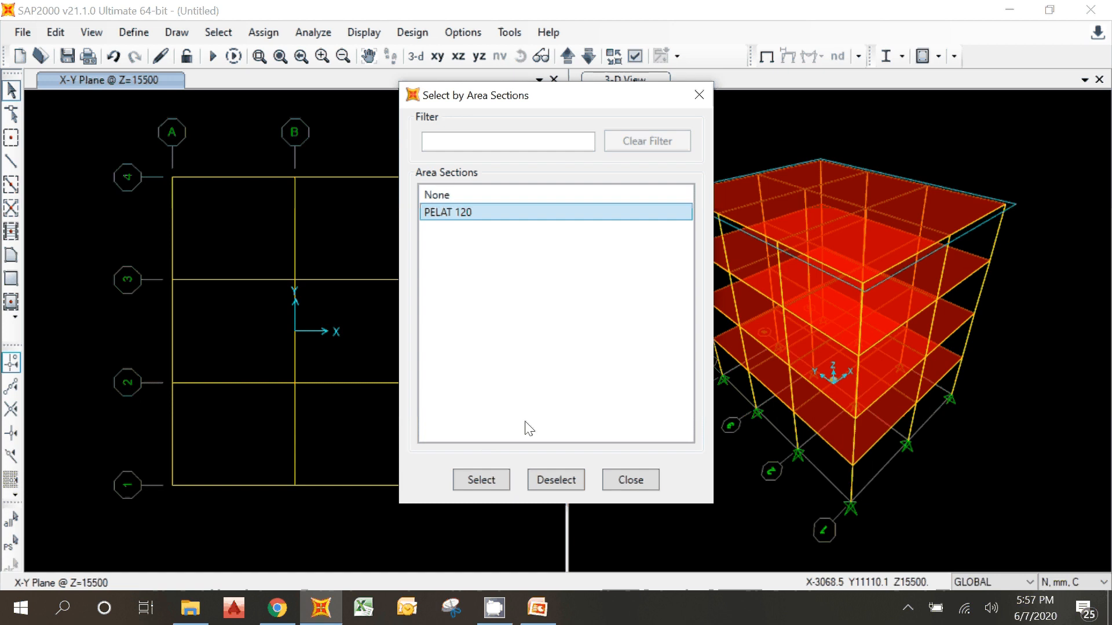
{"action": "left_click", "coordinate": [481, 481]}
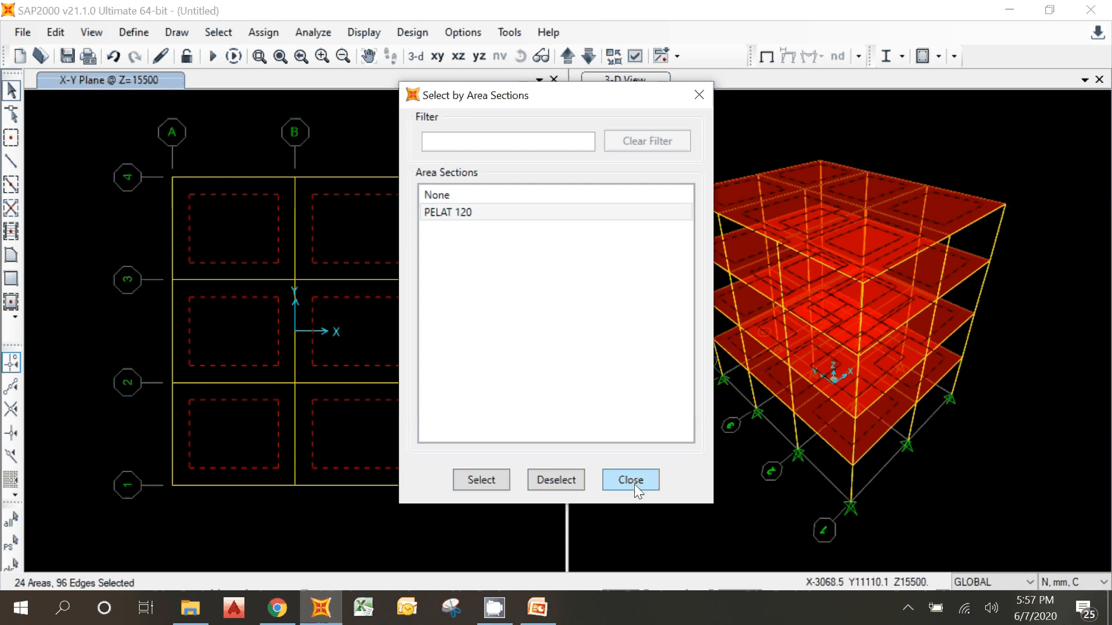
{"action": "left_click", "coordinate": [636, 484]}
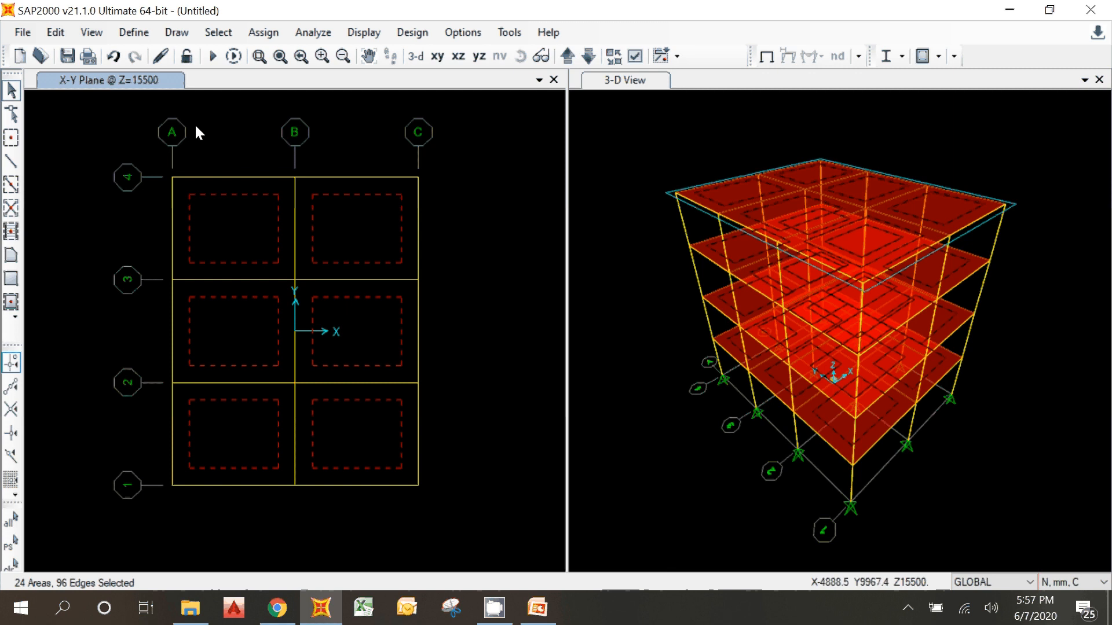
Step: Divide the selected slab areas into 6 objects along the edge from point 1 to 2 and 5 along the edge from point 1 to 3
{"action": "left_click", "coordinate": [53, 35]}
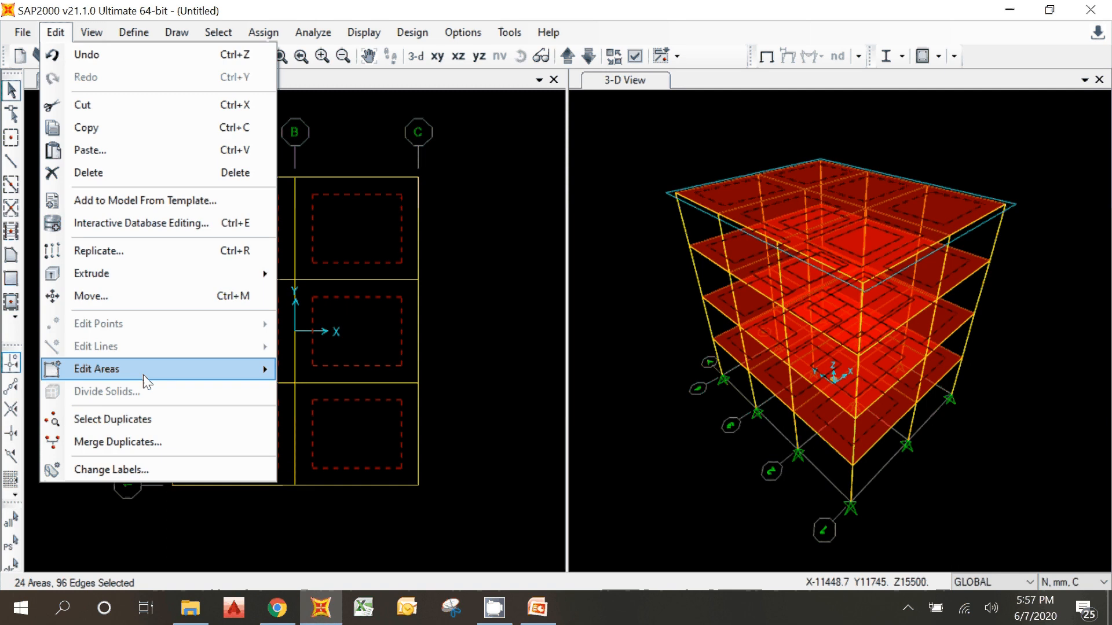
{"action": "mouse_move", "coordinate": [144, 375]}
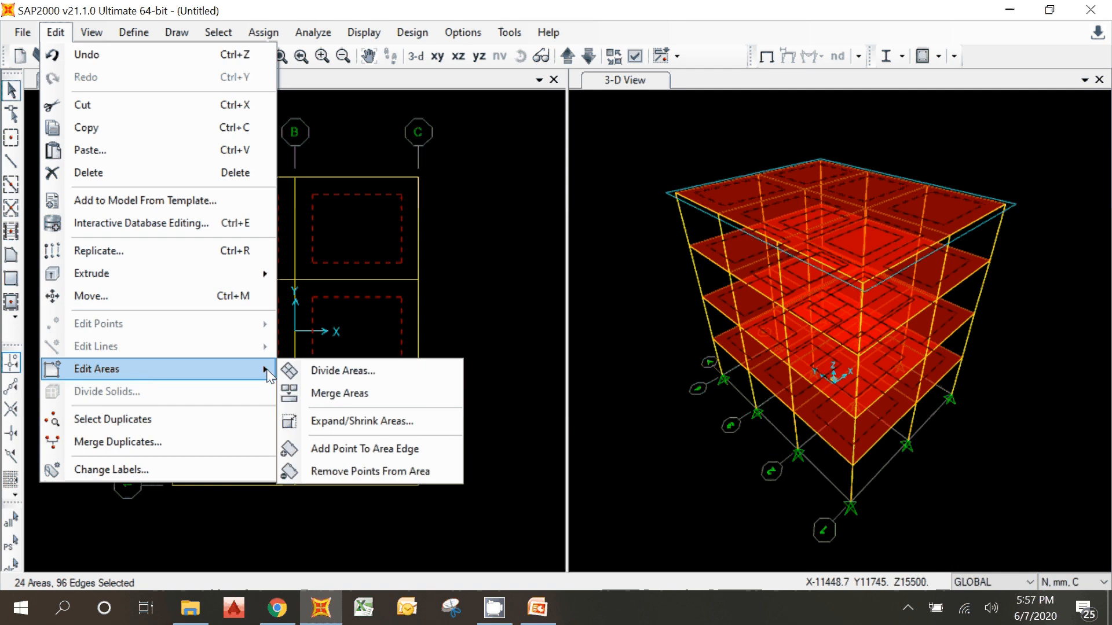
{"action": "left_click", "coordinate": [318, 368]}
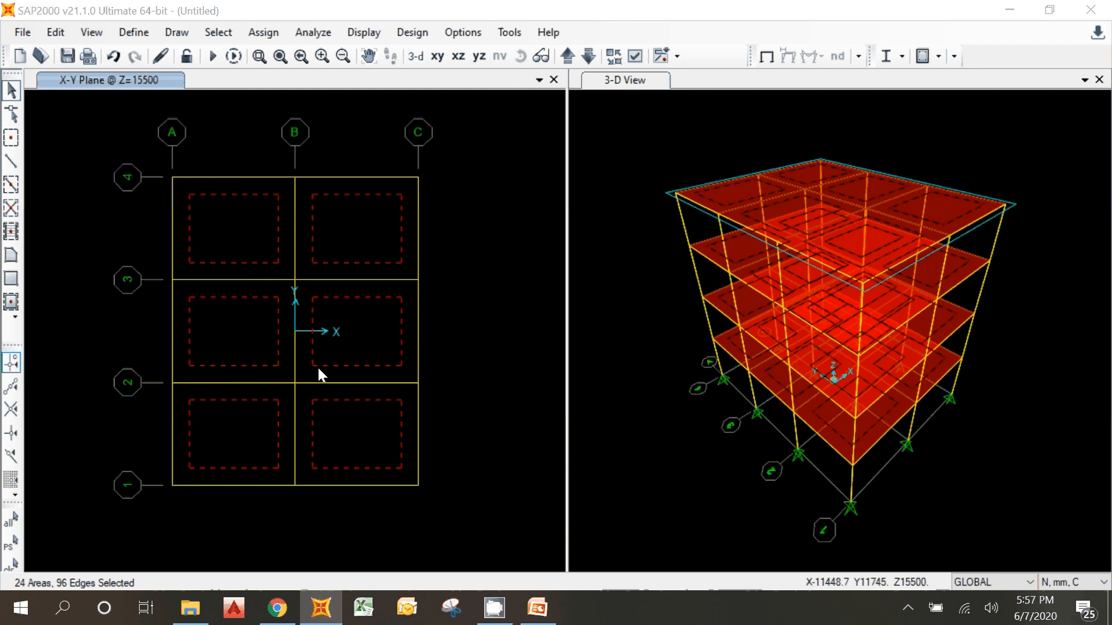
{"action": "left_click_drag", "start_coordinate": [480, 15], "coordinate": [679, 175]}
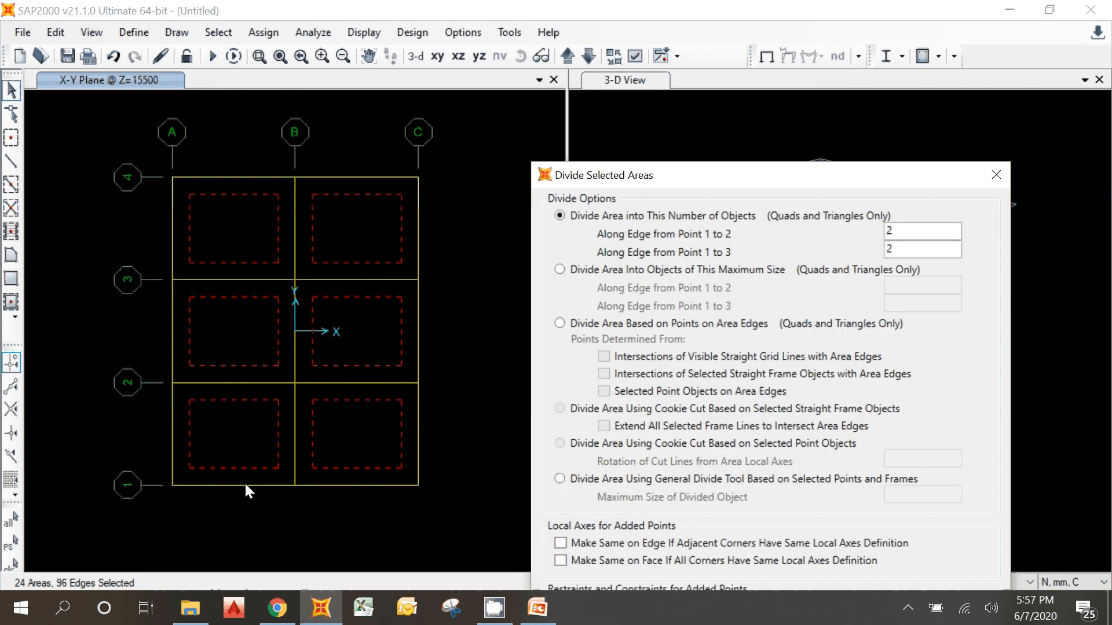
{"action": "double_click", "coordinate": [920, 231]}
{"action": "type", "text": "6"}
{"action": "double_click", "coordinate": [891, 250]}
{"action": "type", "text": "5"}
{"action": "left_click", "coordinate": [905, 231]}
{"action": "left_click_drag", "start_coordinate": [776, 166], "coordinate": [805, 8]}
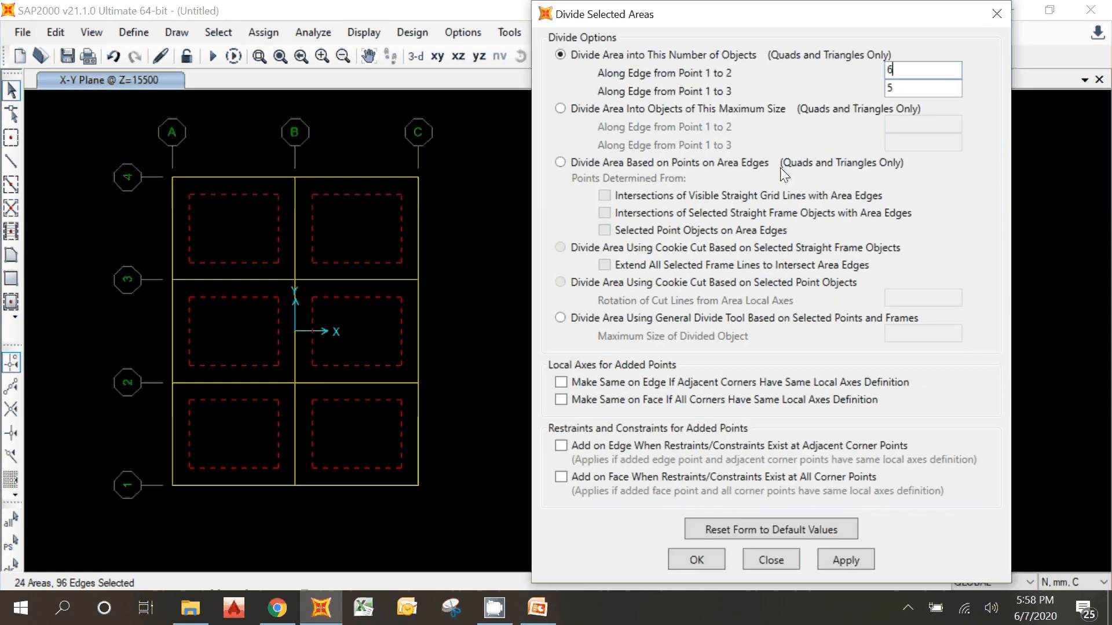
{"action": "left_click", "coordinate": [684, 562]}
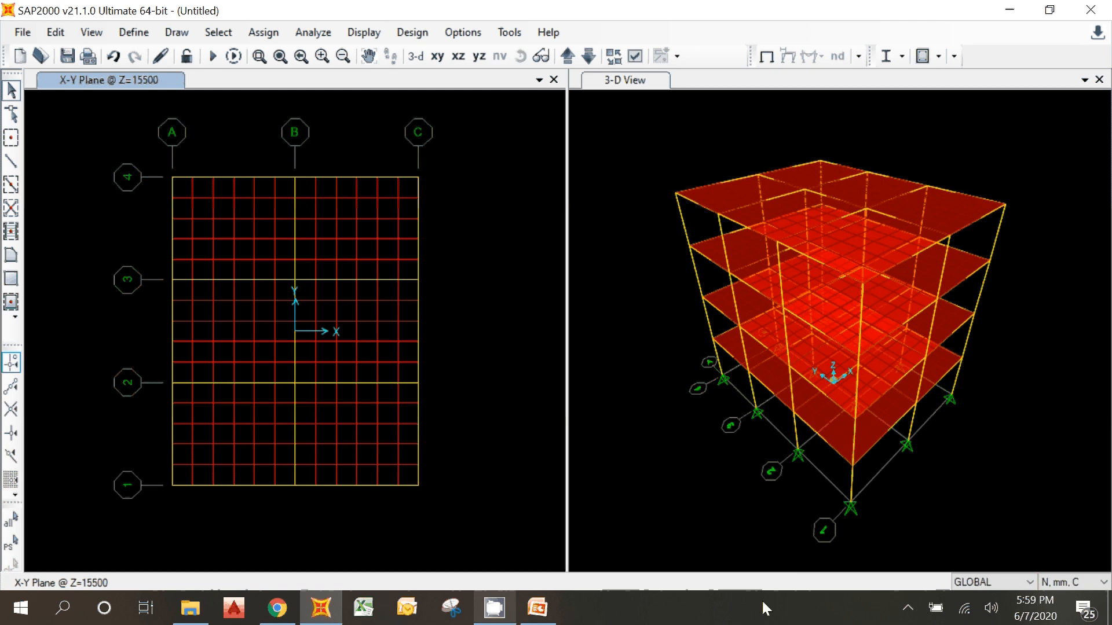
{"action": "left_click", "coordinate": [905, 606]}
{"action": "right_click", "coordinate": [856, 573]}
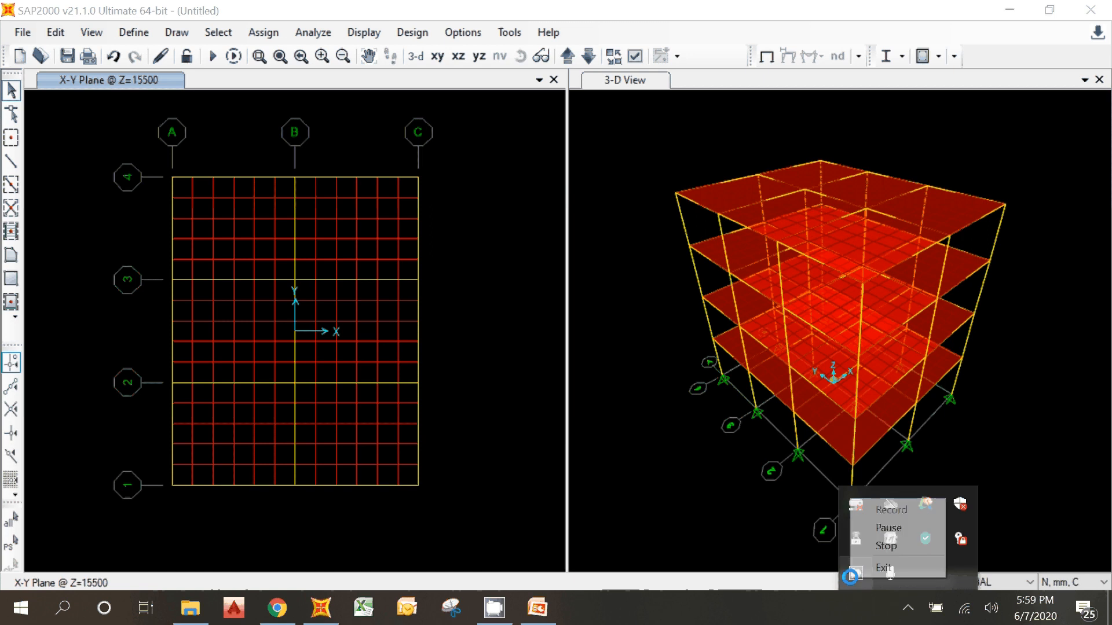